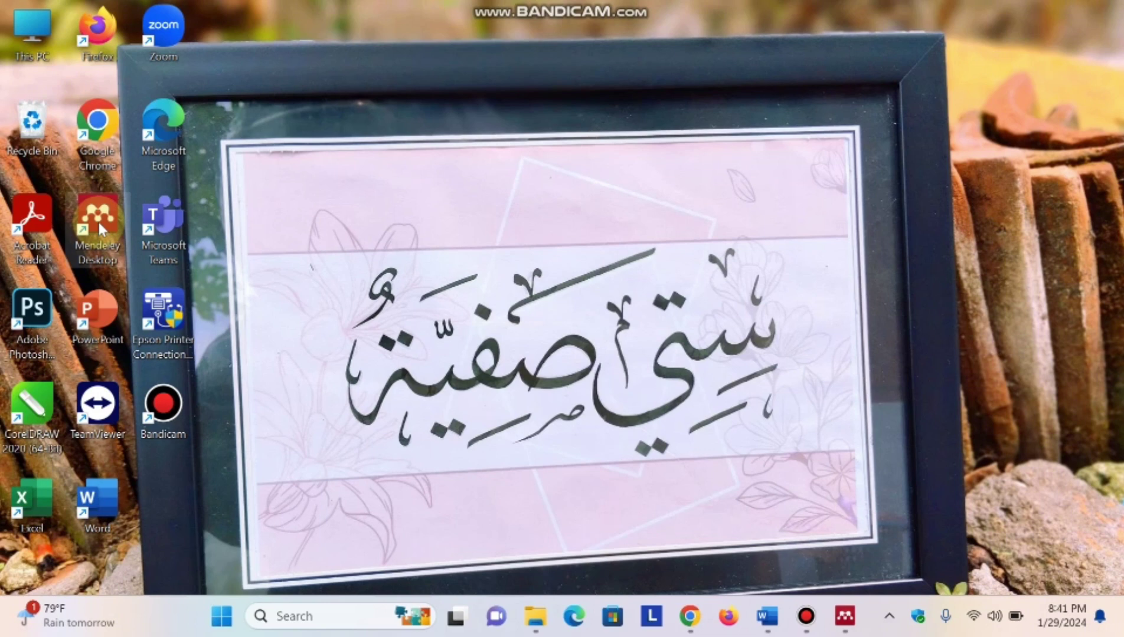
- Switch to Mendeley Desktop and look through all documents in the library and the author filter list
click(846, 617)
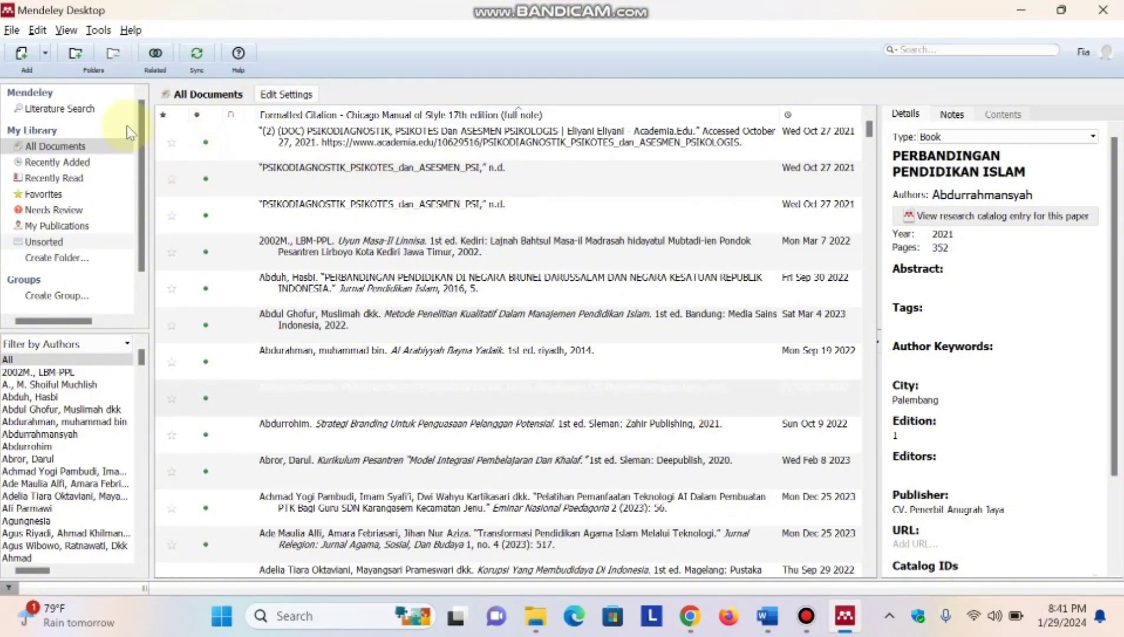
click(142, 94)
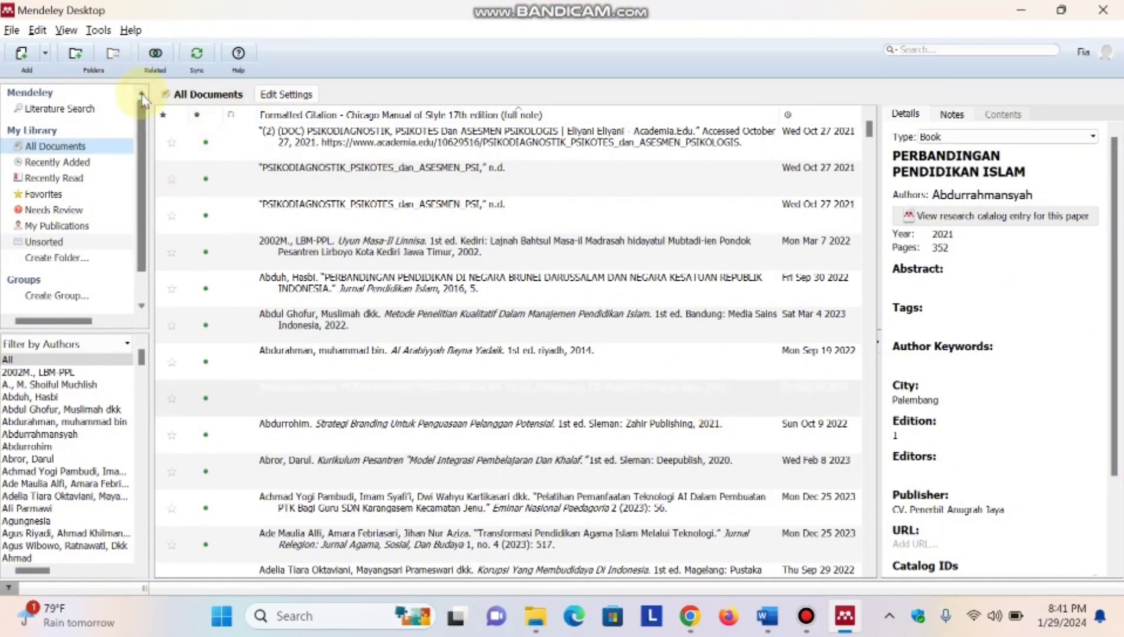
click(870, 131)
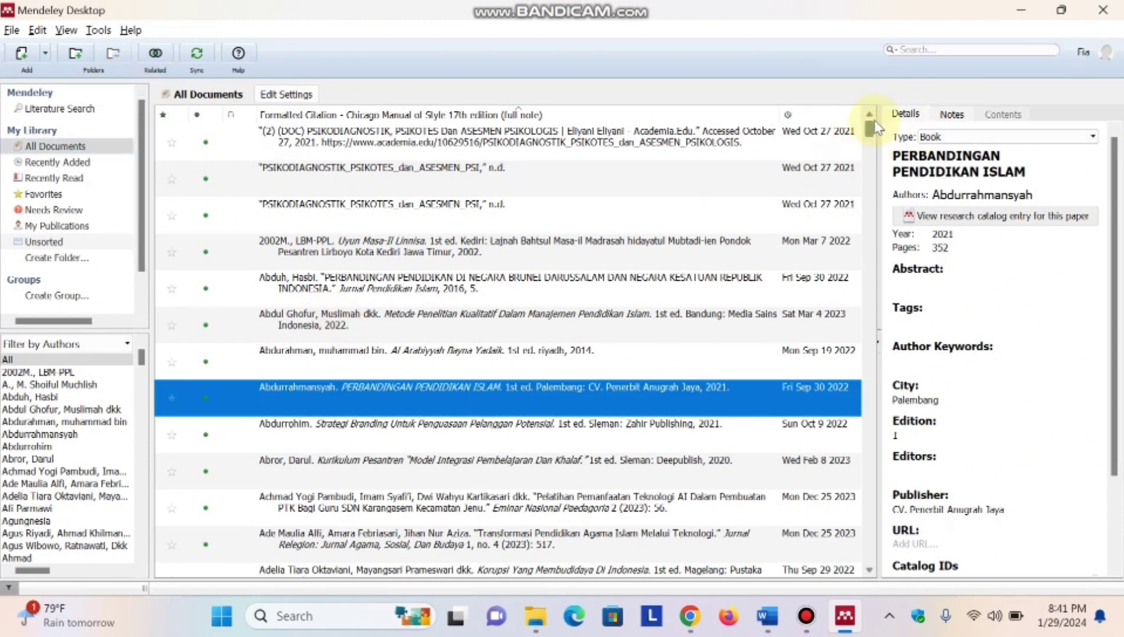
mouse_move(869, 144)
mouse_down()
mouse_move(848, 454)
mouse_move(853, 519)
mouse_move(873, 567)
mouse_up()
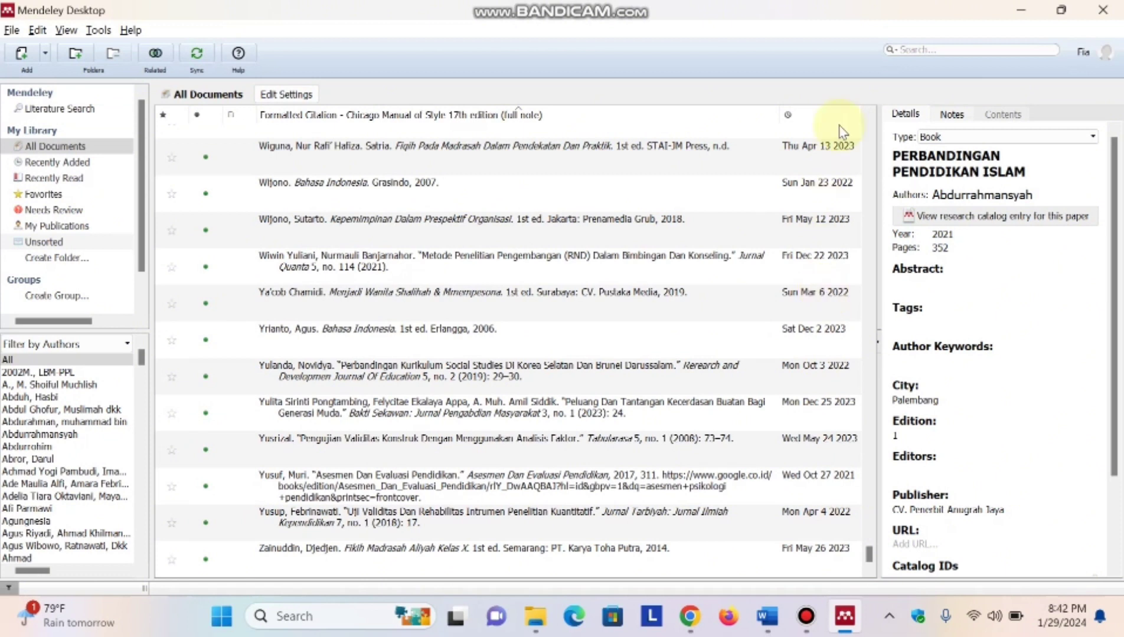
click(76, 112)
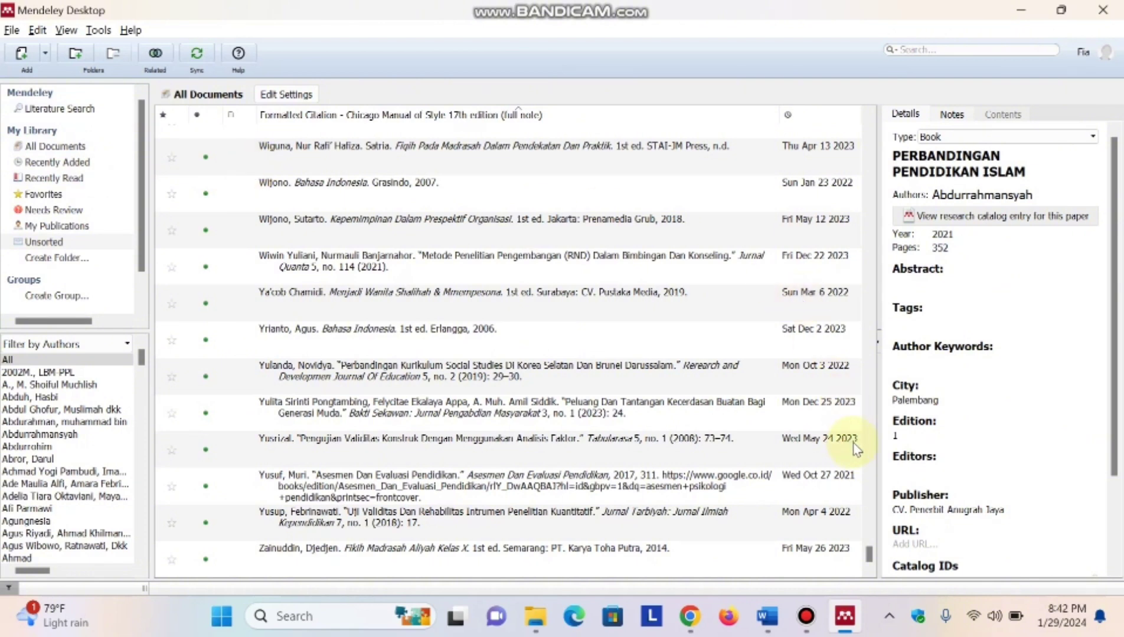
drag(868, 555, 933, 50)
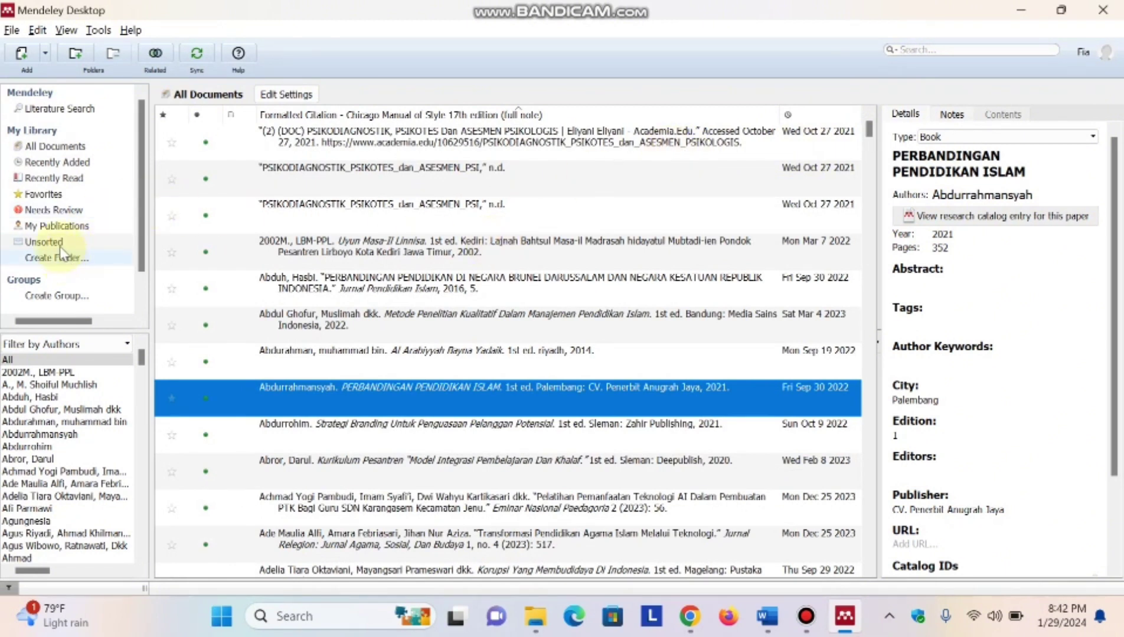
click(55, 151)
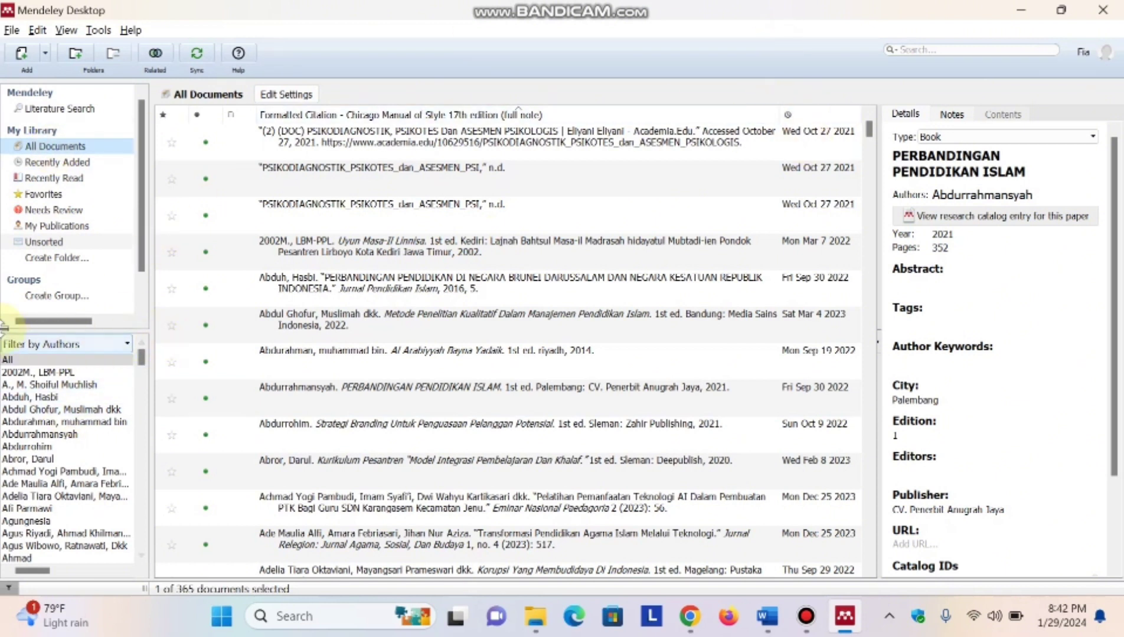
click(131, 364)
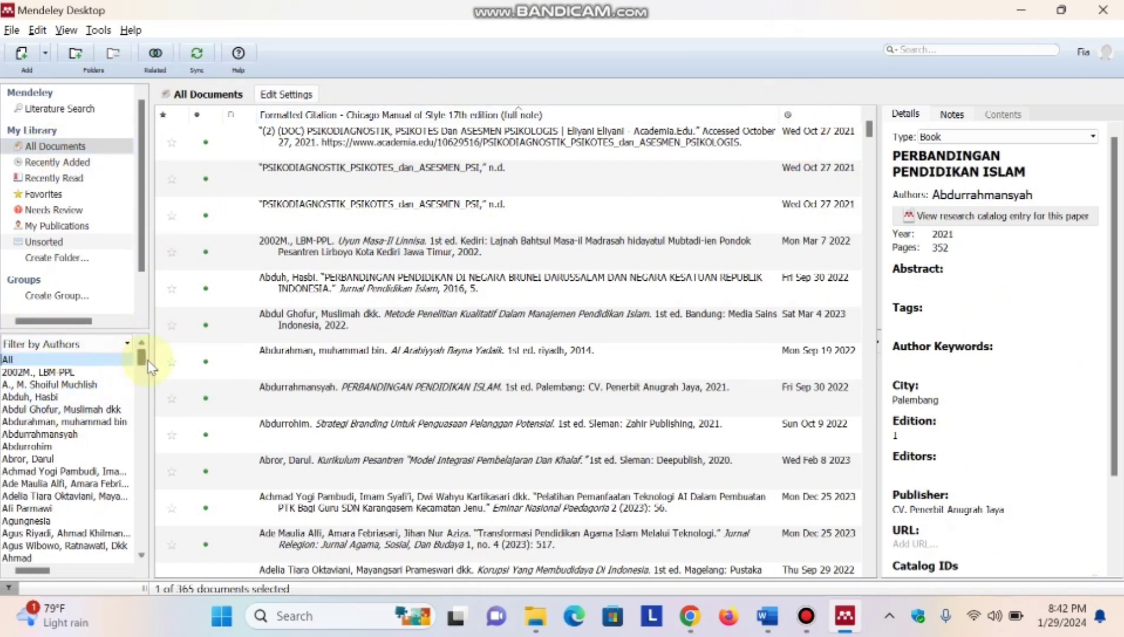
scroll(142, 366, down, 1)
drag(142, 367, 176, 323)
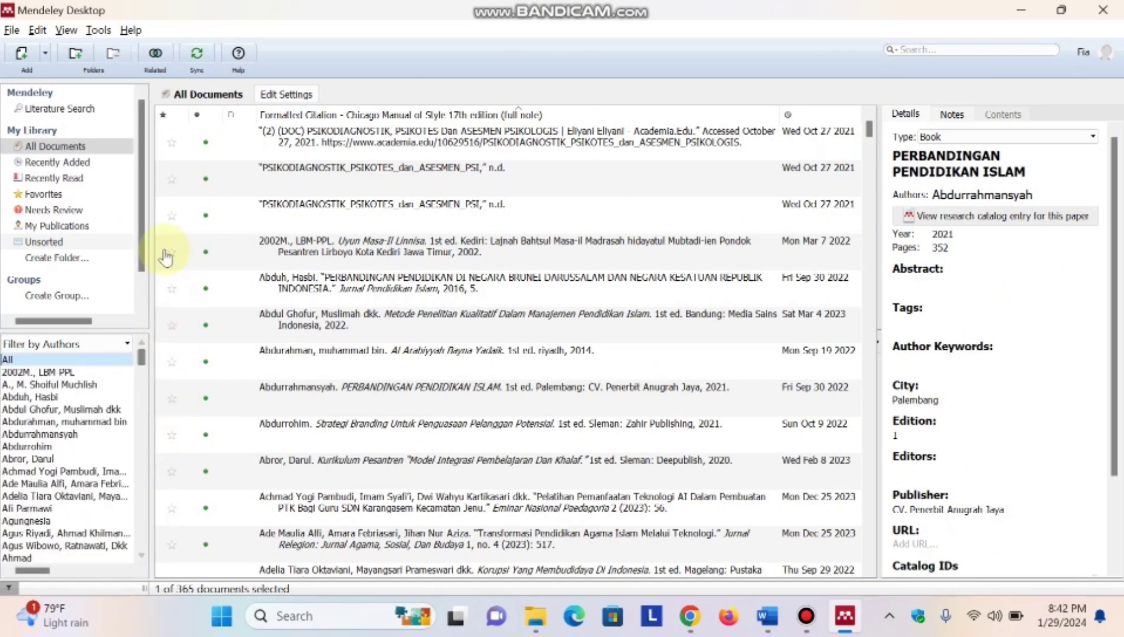
- View the Literature Search, Recently Added, Favorites and My Publications collections, ending on All Documents
click(87, 107)
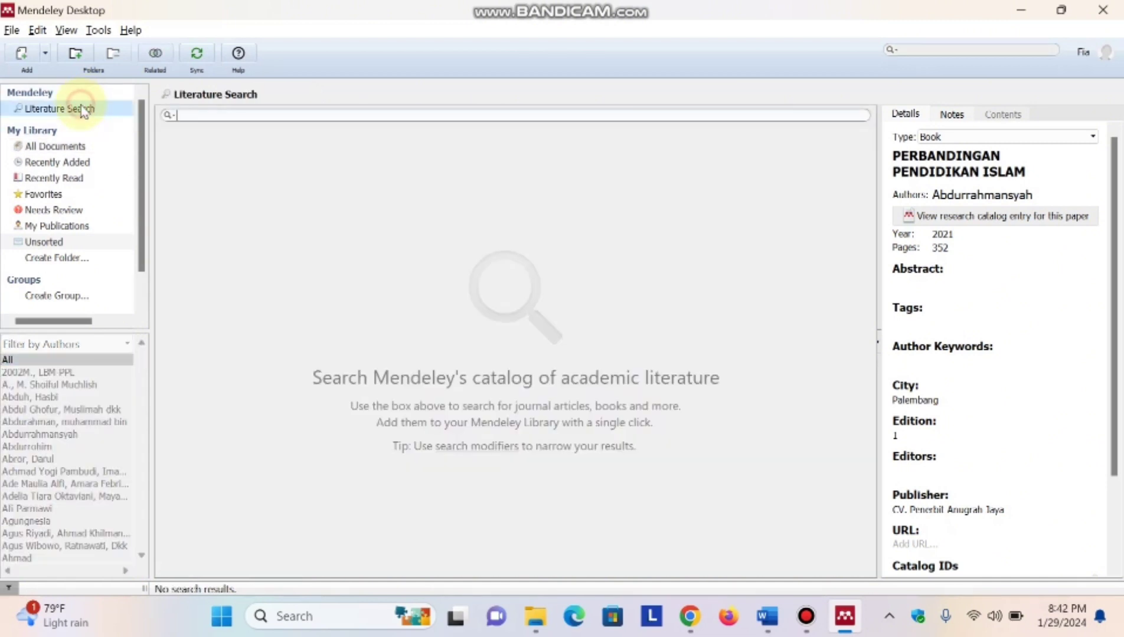
click(255, 115)
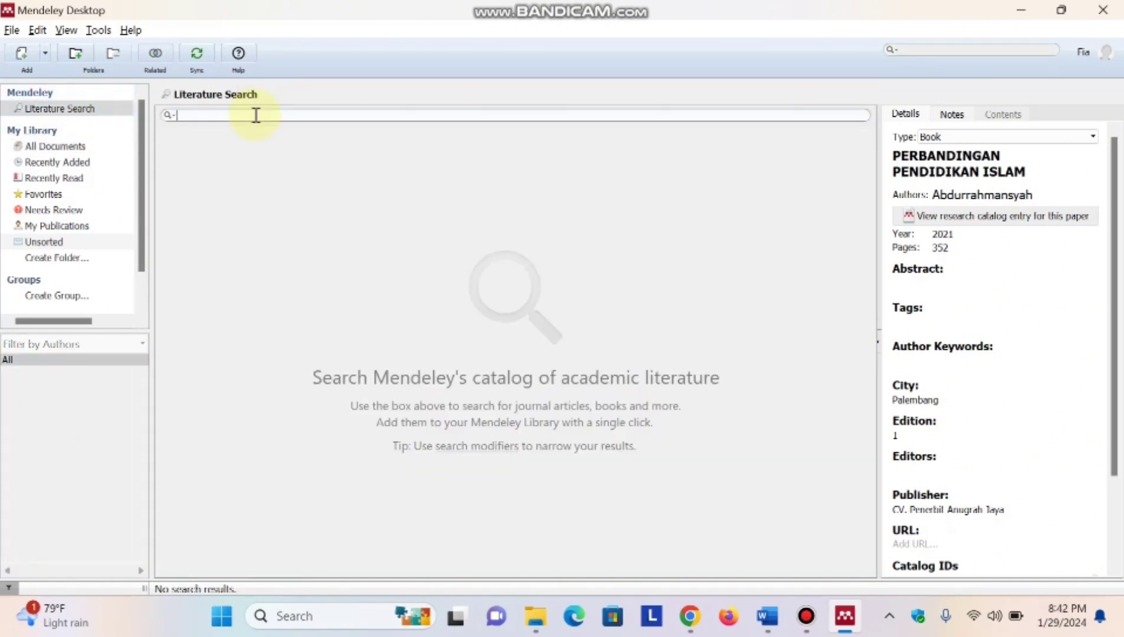
click(66, 147)
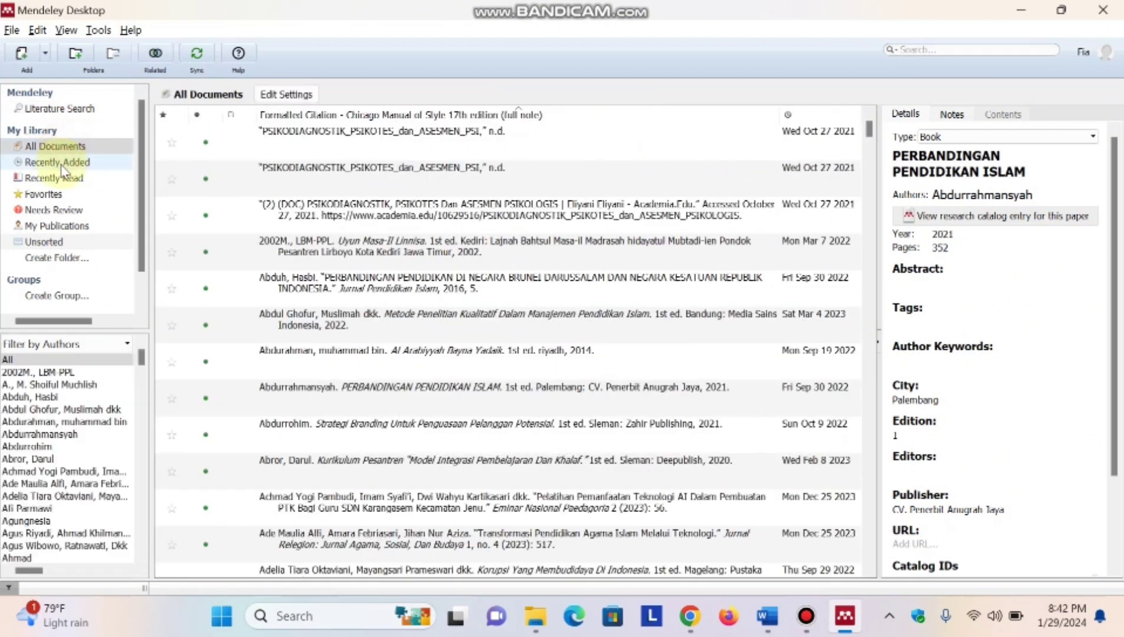
click(64, 163)
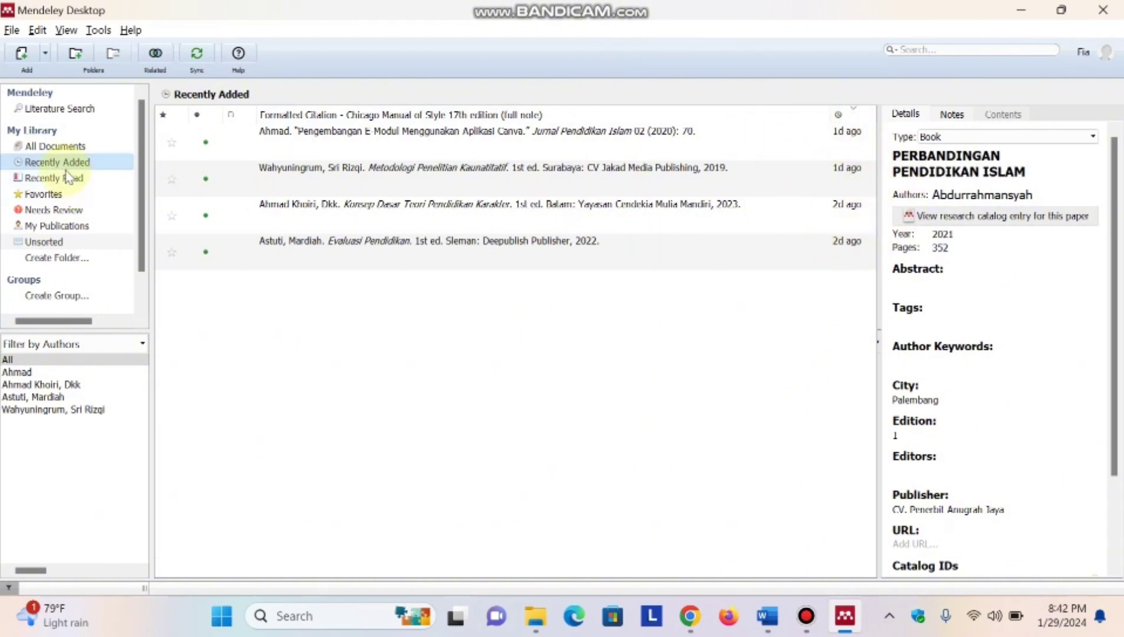
click(58, 195)
click(67, 231)
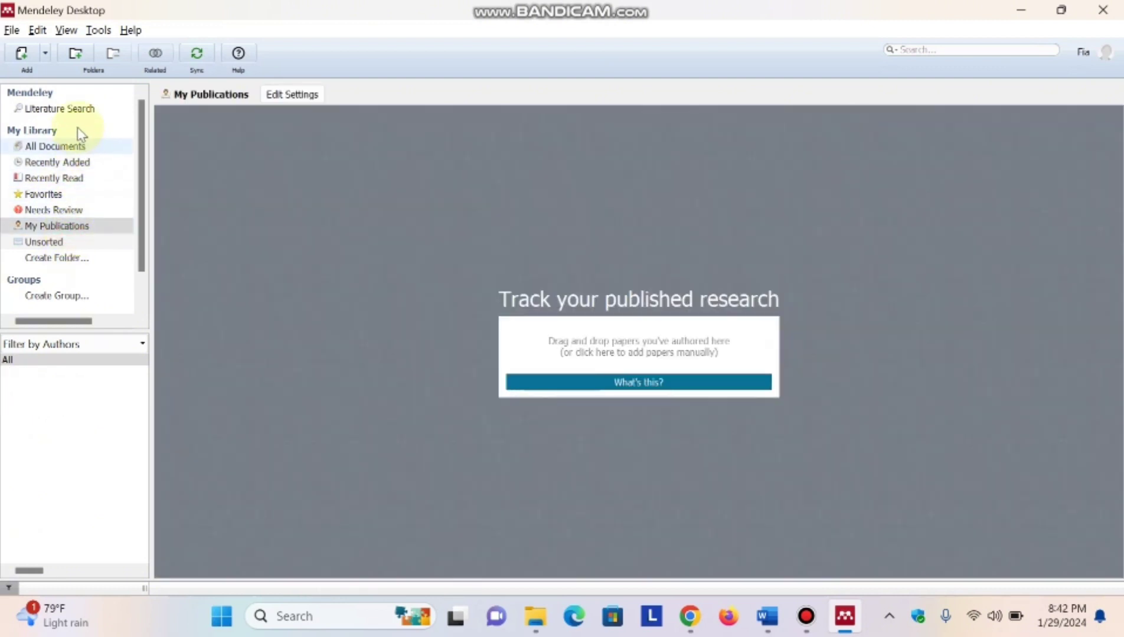
click(76, 112)
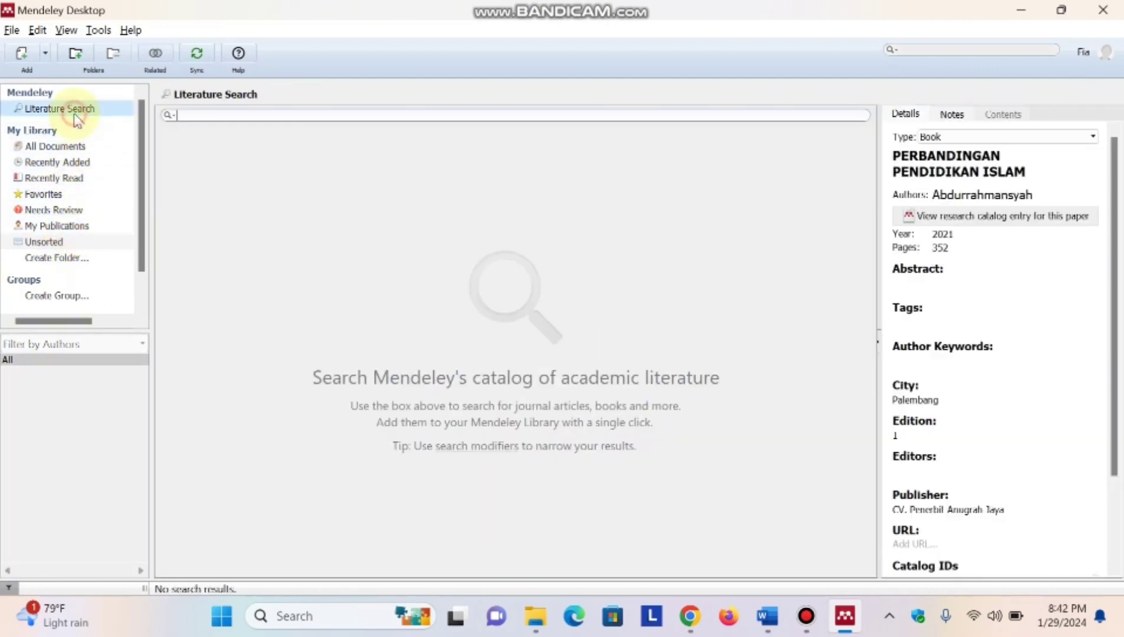
click(60, 147)
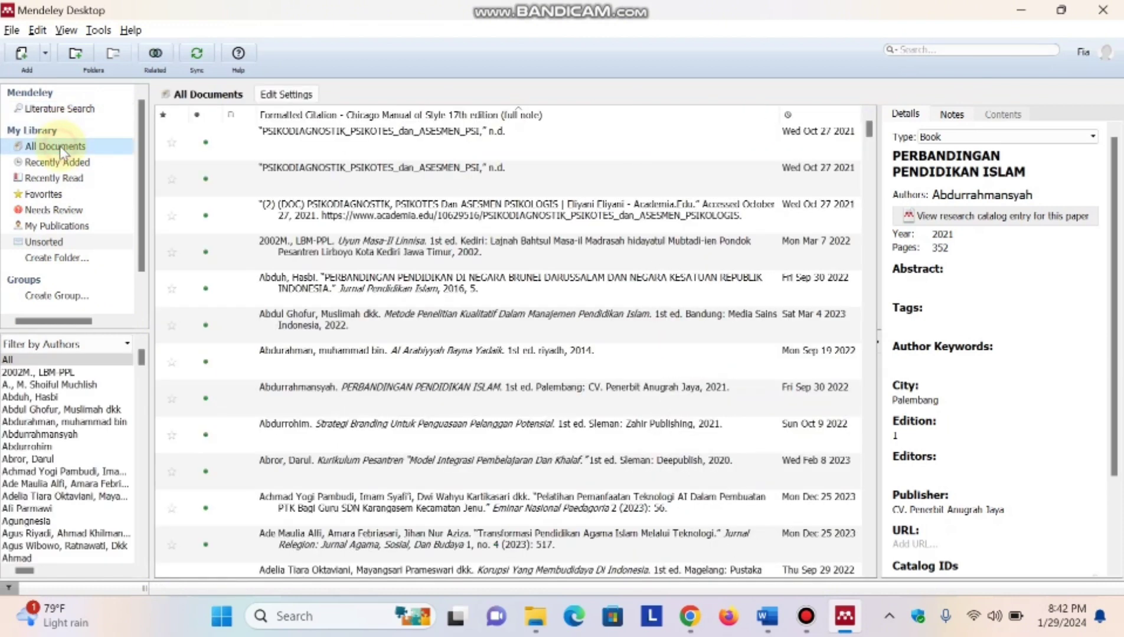
- Sort all library documents by date added with the newest first and look through the whole list
click(789, 116)
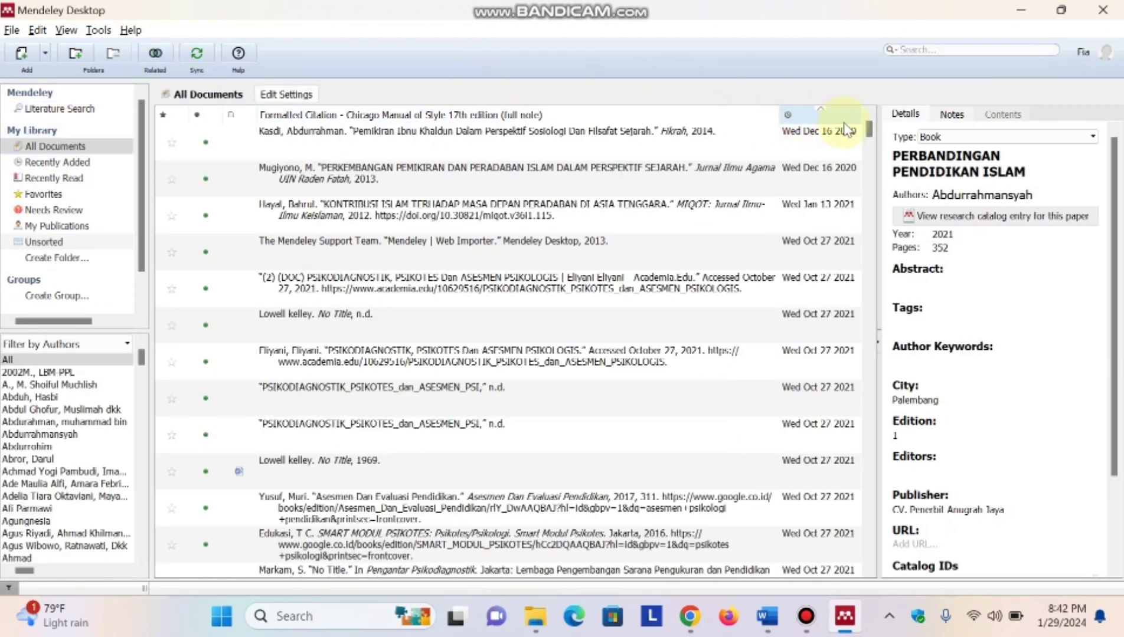
click(819, 113)
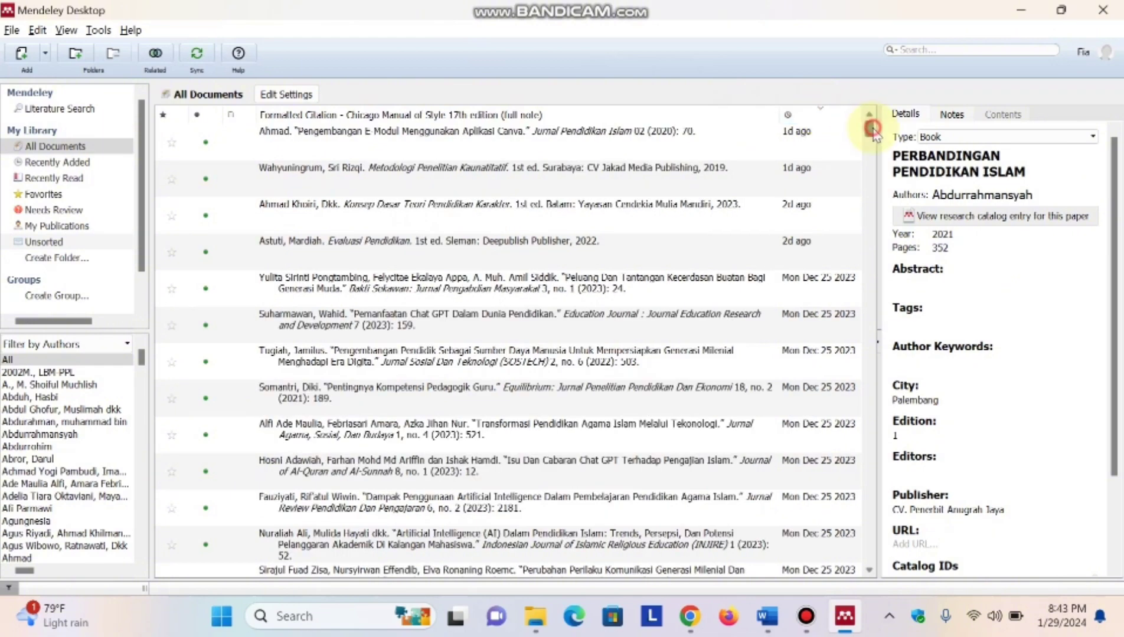
scroll(868, 146, down, 5)
drag(861, 203, 838, 589)
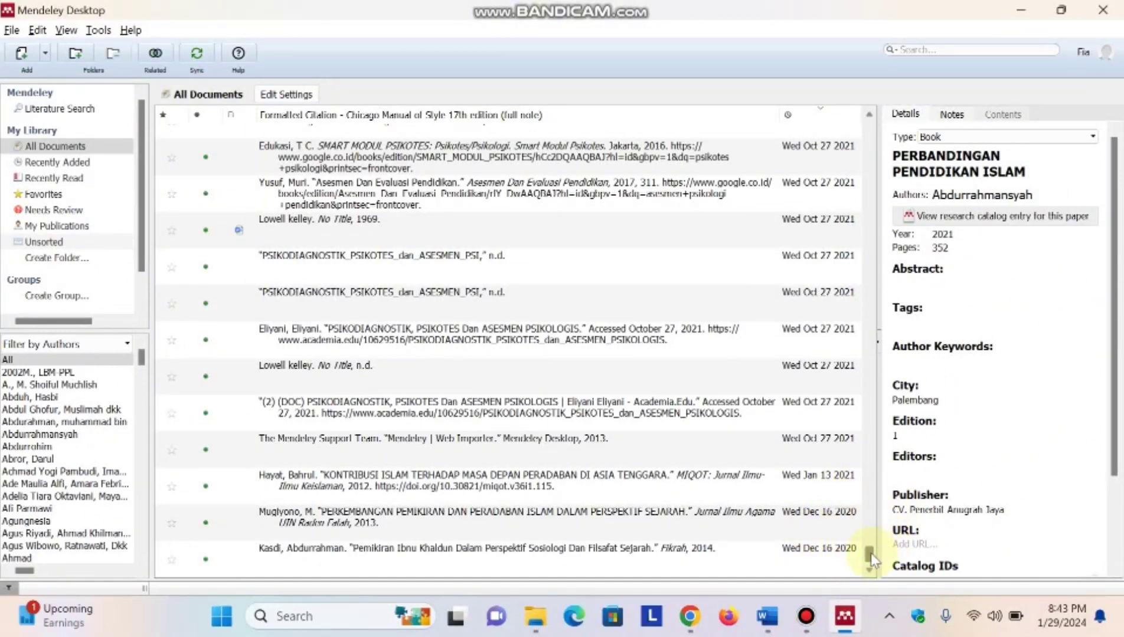
drag(871, 553, 874, 127)
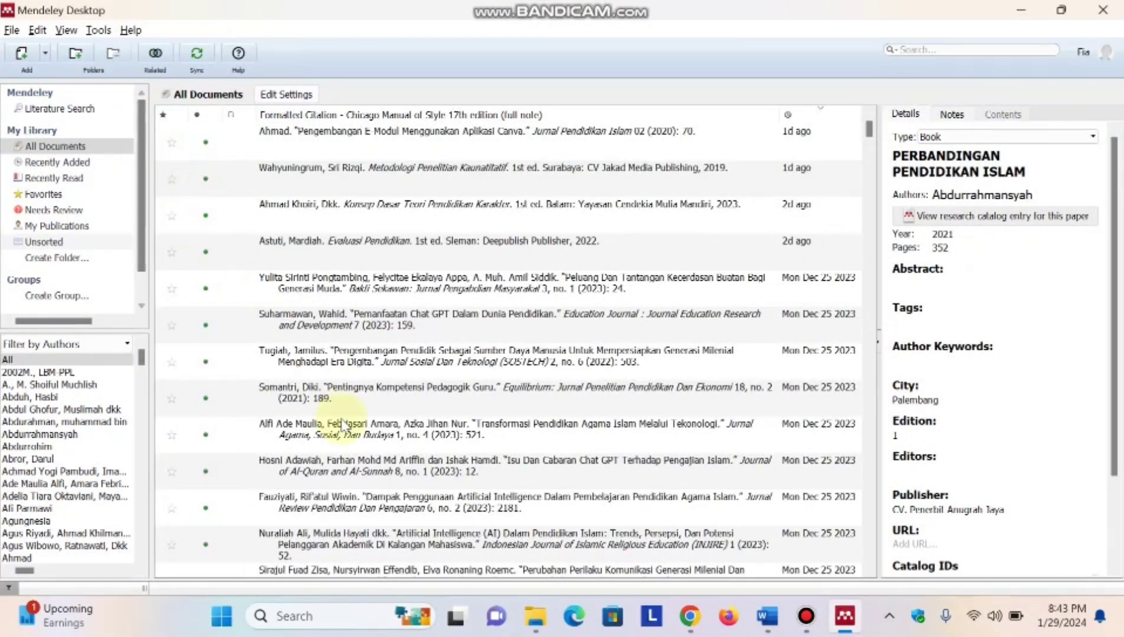
- Switch to Word and examine the Mendeley citation tools and the background section of the Research Model Canvas document
click(767, 617)
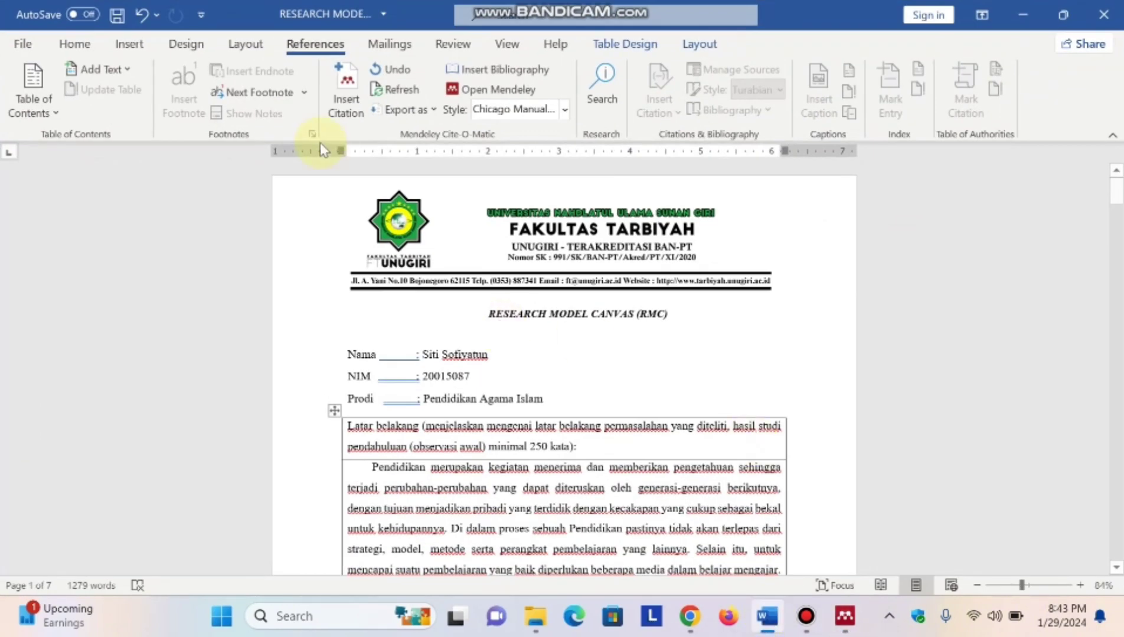
click(76, 45)
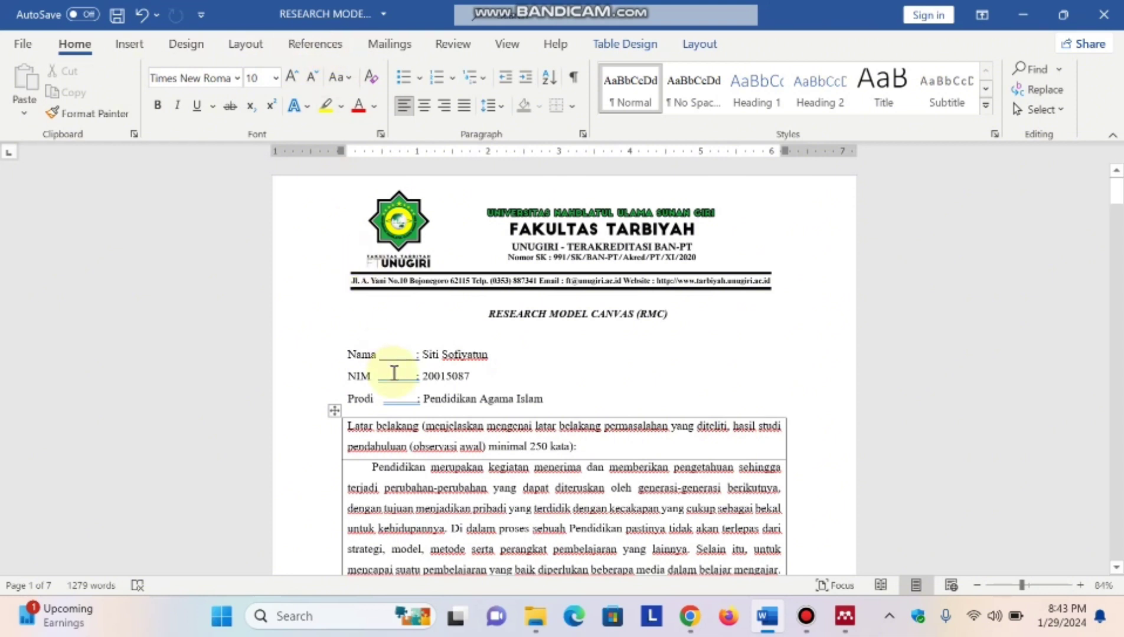
click(500, 487)
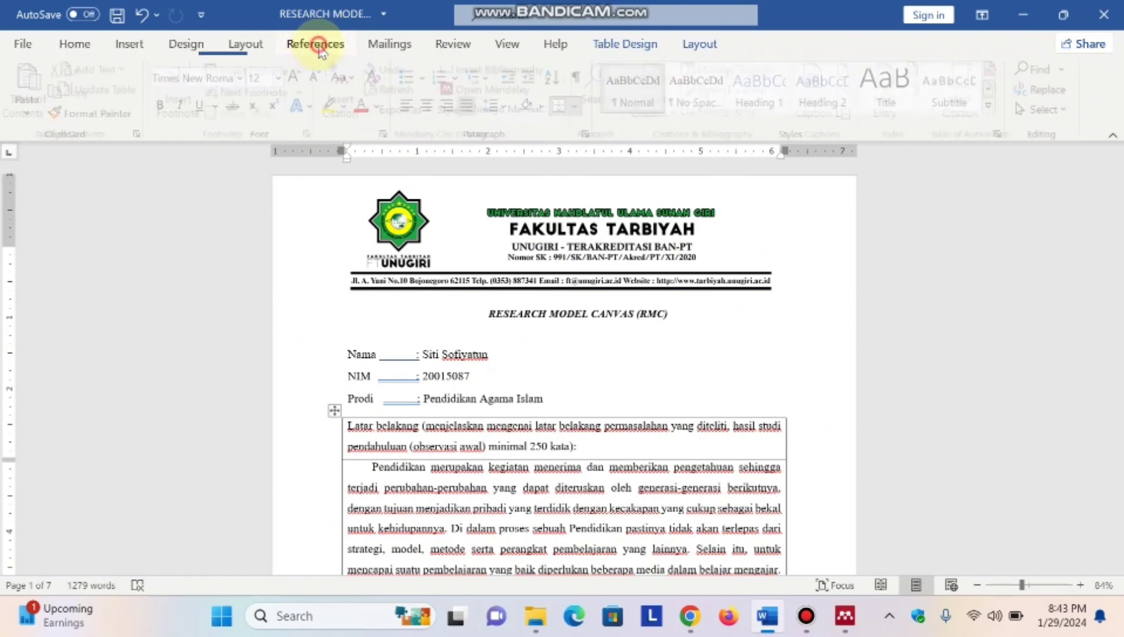
click(314, 44)
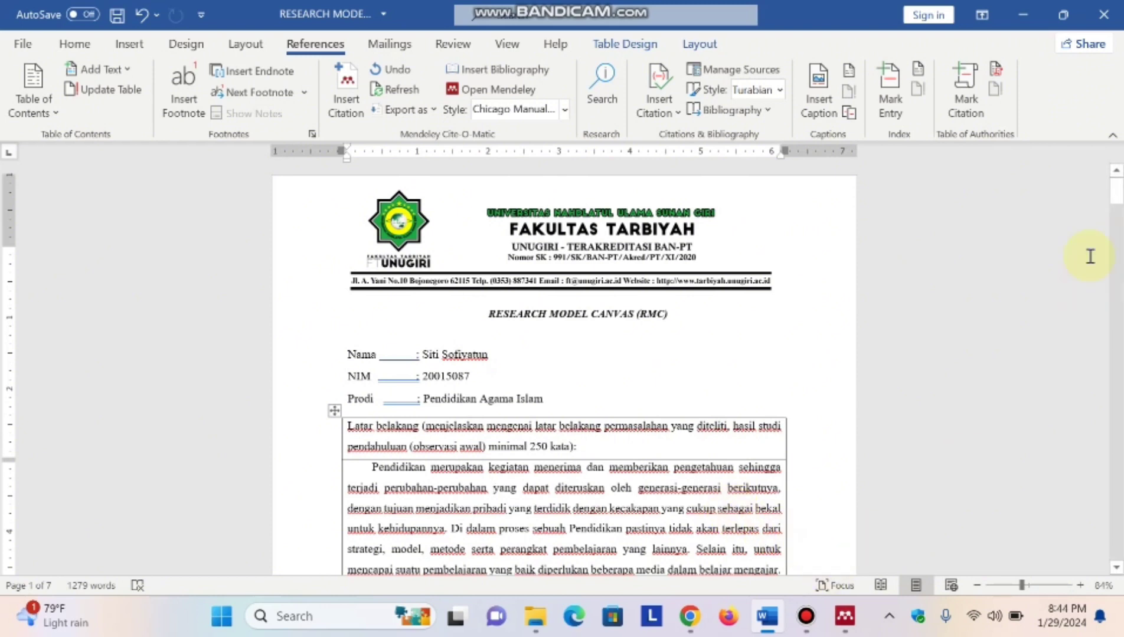
mouse_move(1116, 189)
mouse_down()
mouse_move(1118, 227)
mouse_move(1117, 174)
mouse_up()
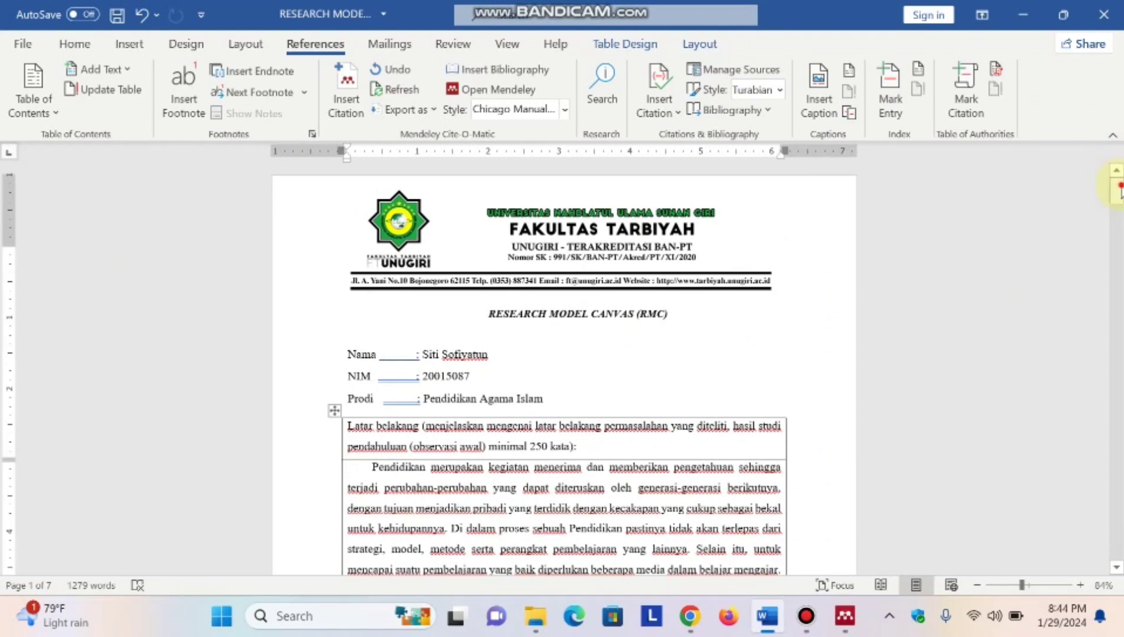
drag(1120, 188, 1120, 204)
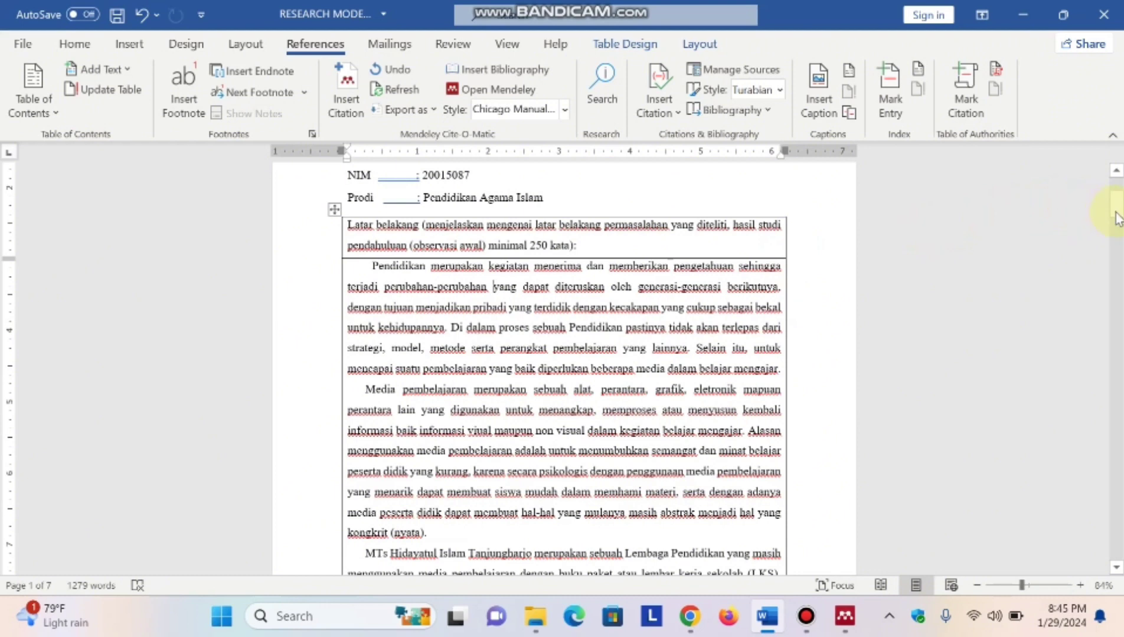
drag(1116, 213, 1116, 223)
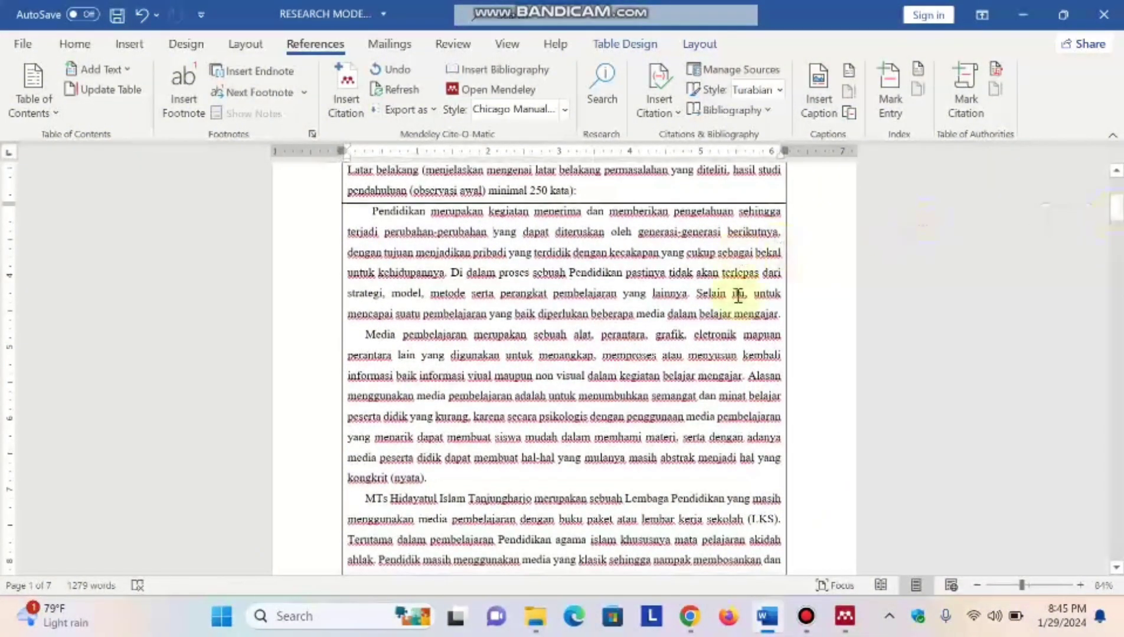
- Switch back to Mendeley Desktop and open the full list of citation styles
click(845, 616)
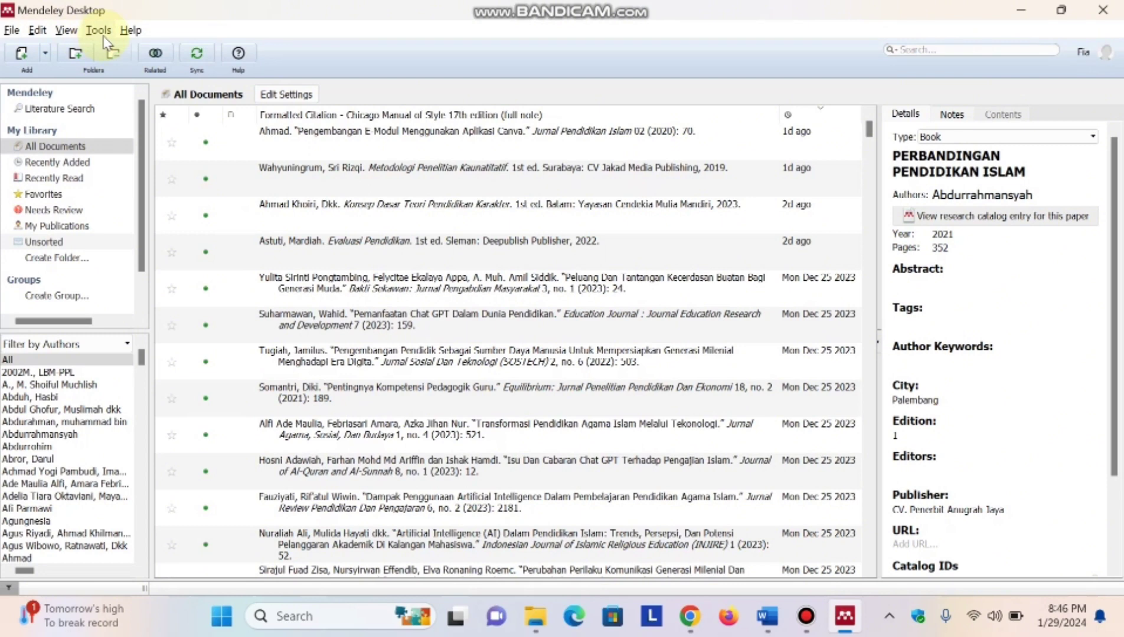
click(75, 35)
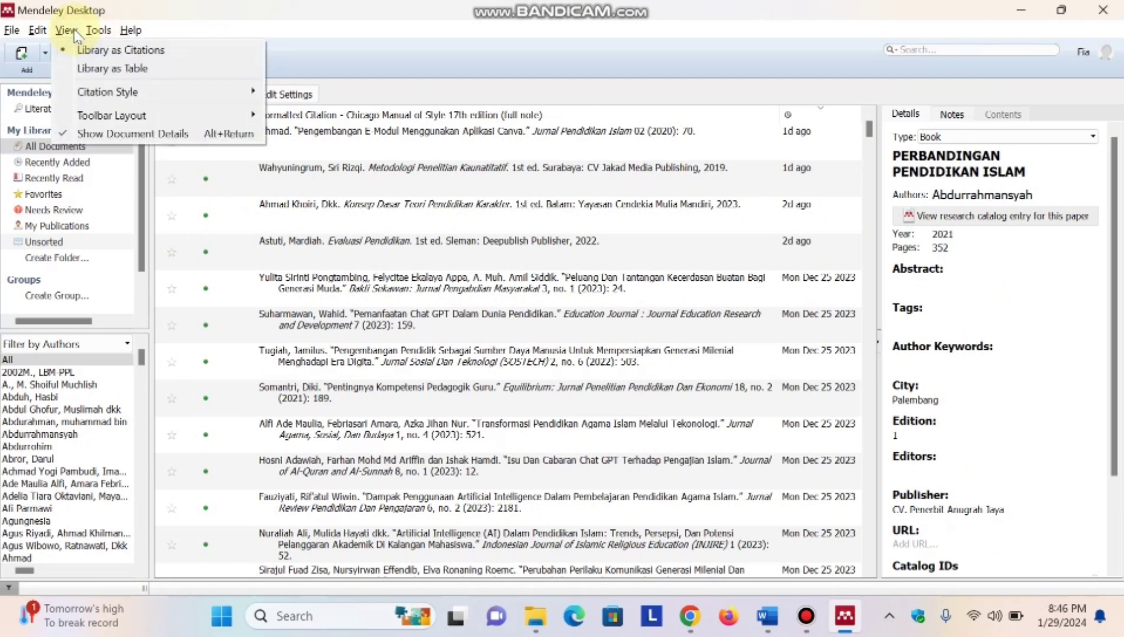
mouse_move(119, 98)
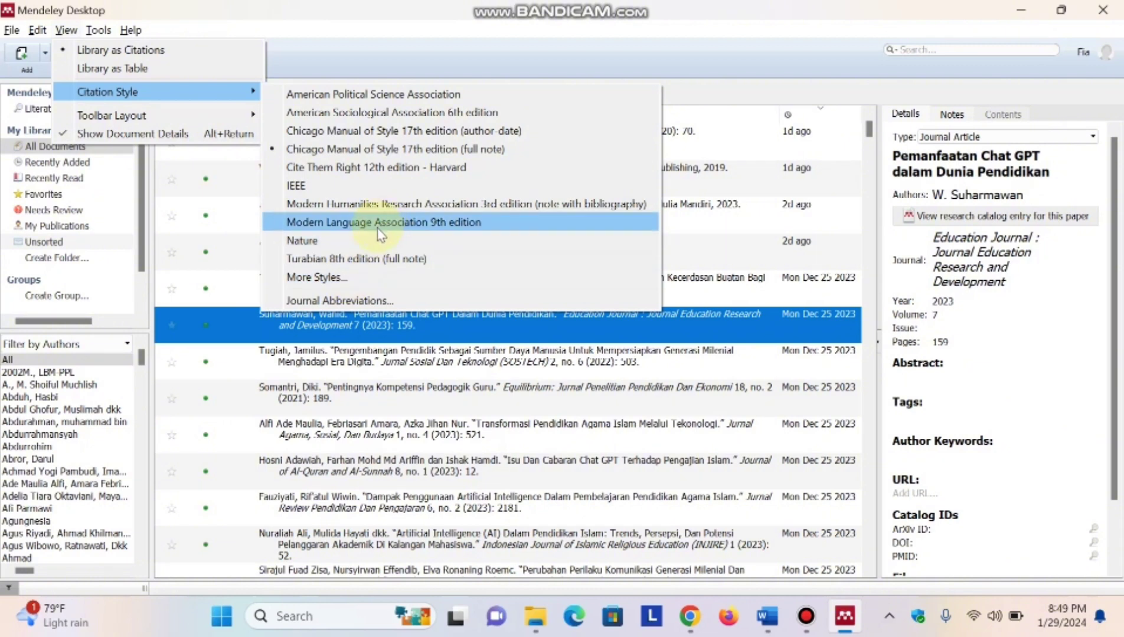
click(335, 280)
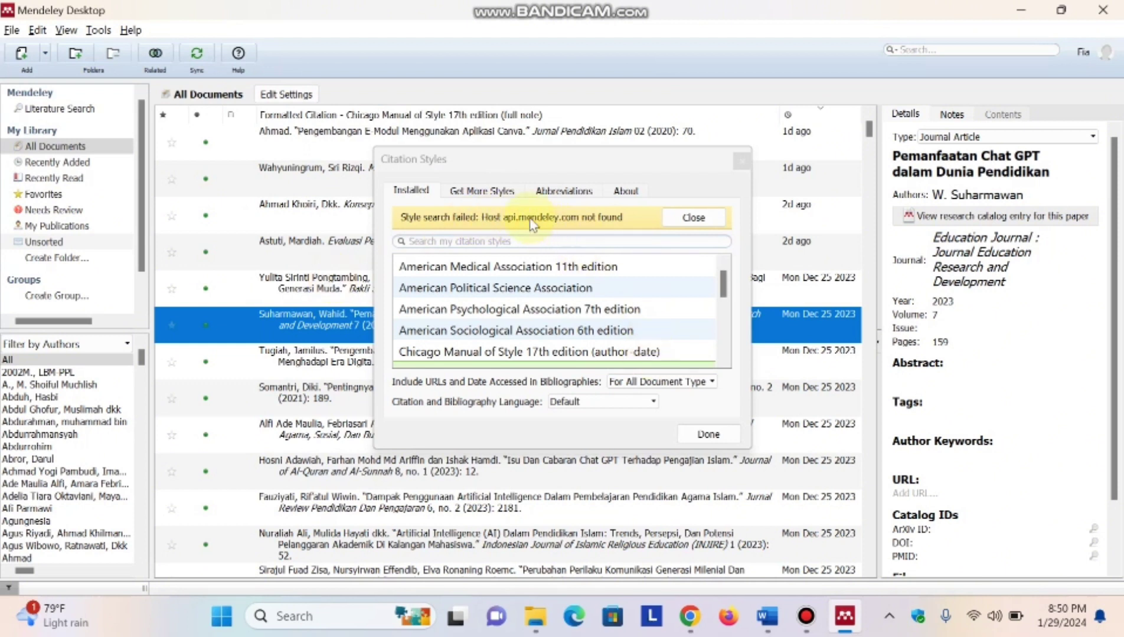
- Look through the installed citation styles and search them for "chica"
click(726, 314)
click(725, 336)
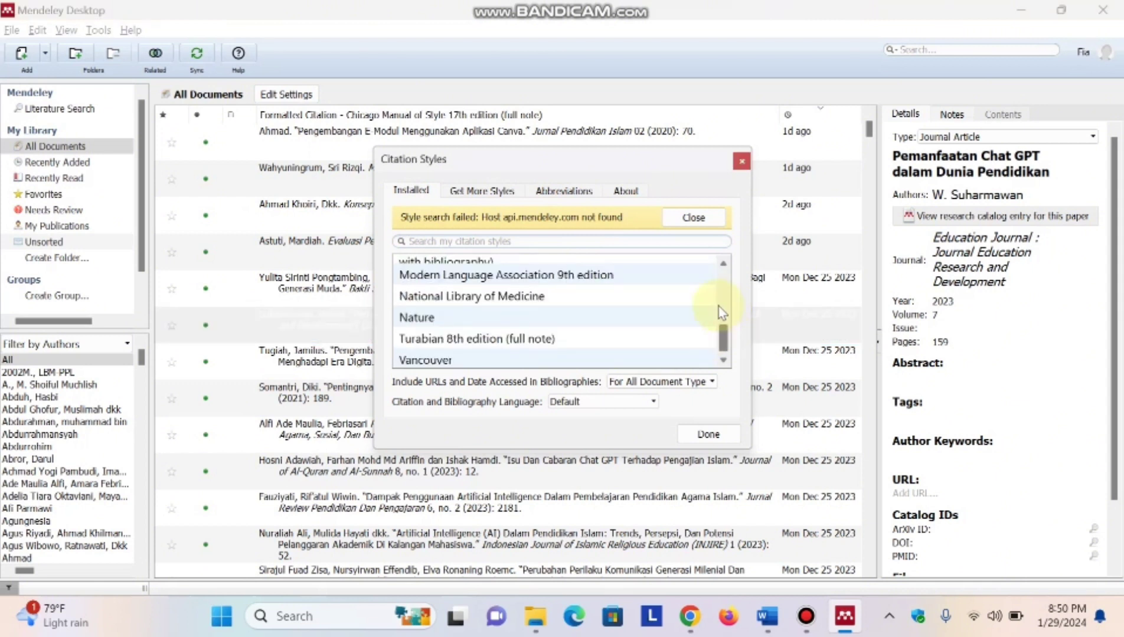
click(722, 308)
click(725, 282)
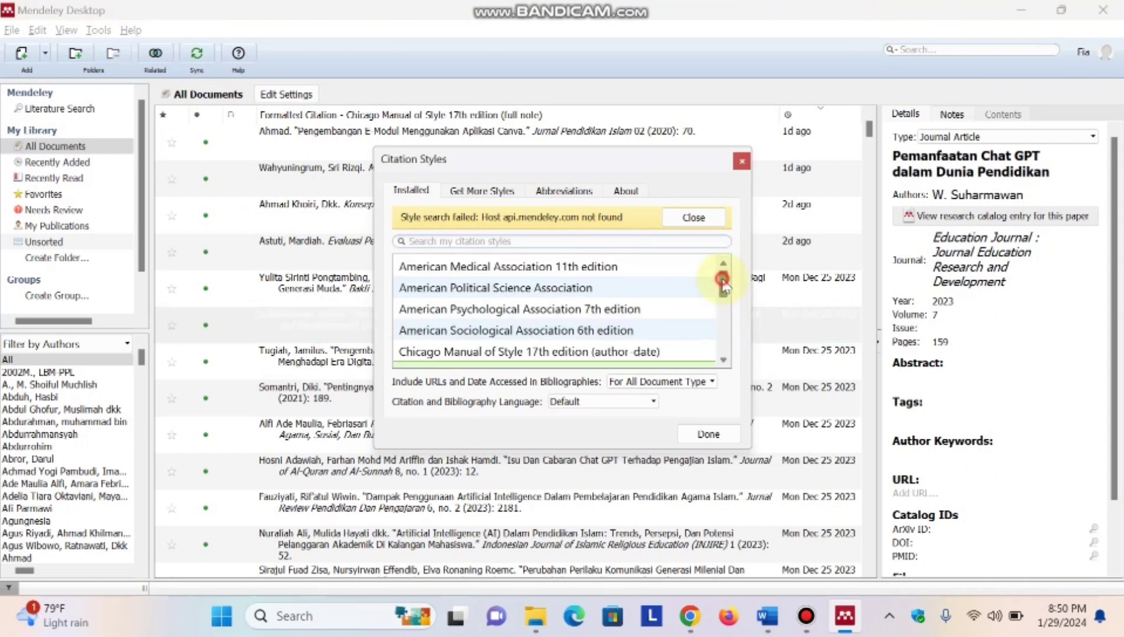
click(472, 240)
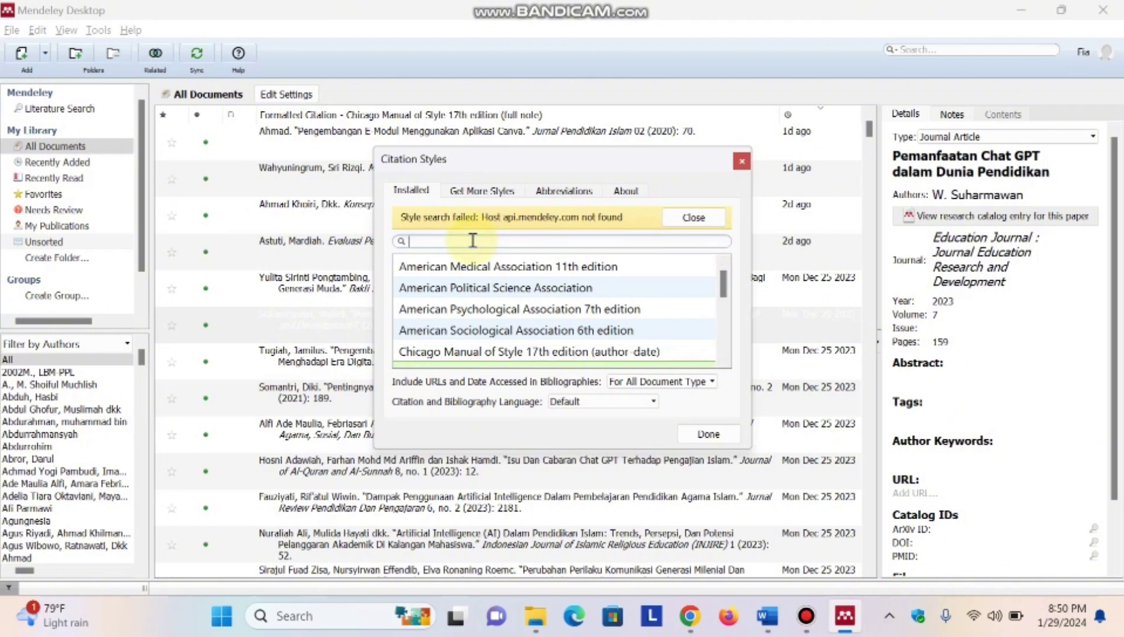
text(chica)
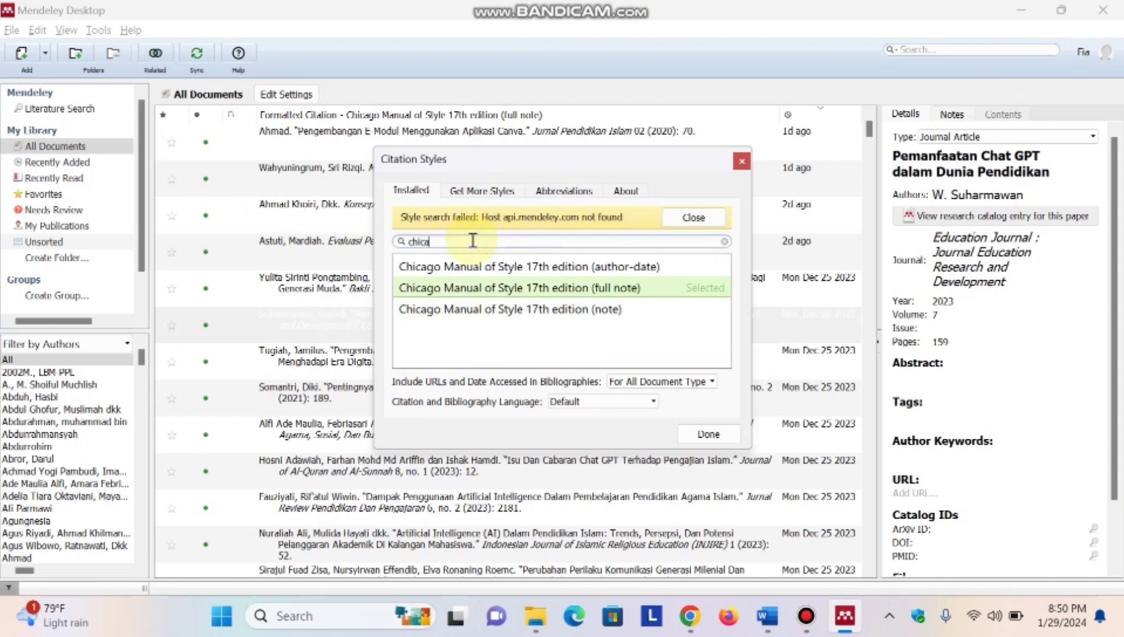
- Compare the Chicago note styles, select Chicago Manual of Style 17th edition (full note) as the citation style, and finish the style selection
click(550, 313)
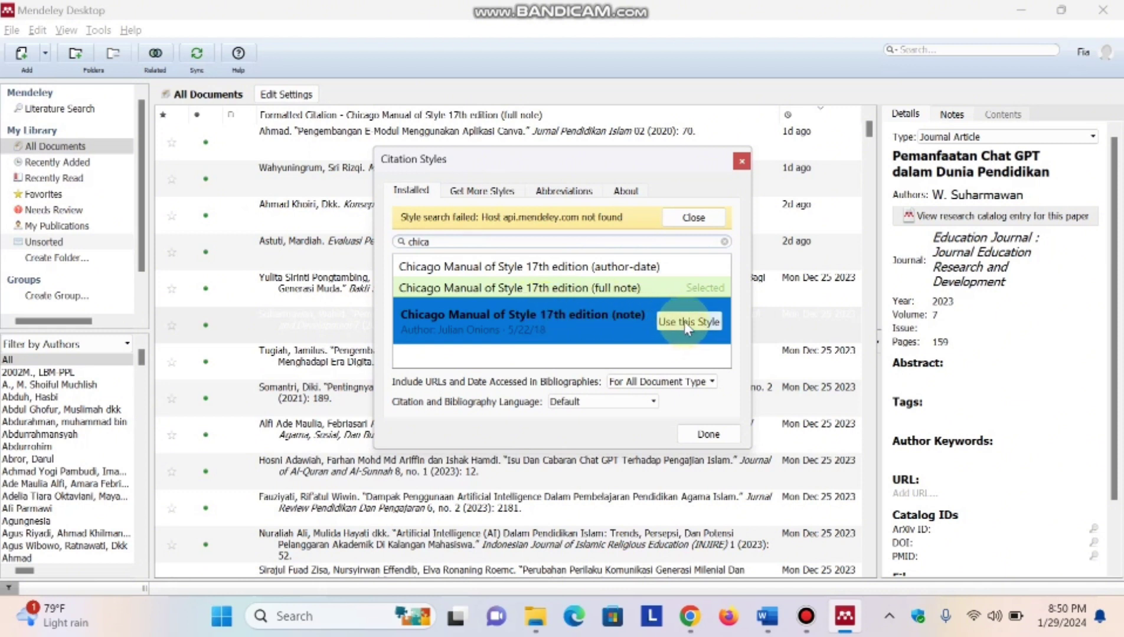
click(667, 294)
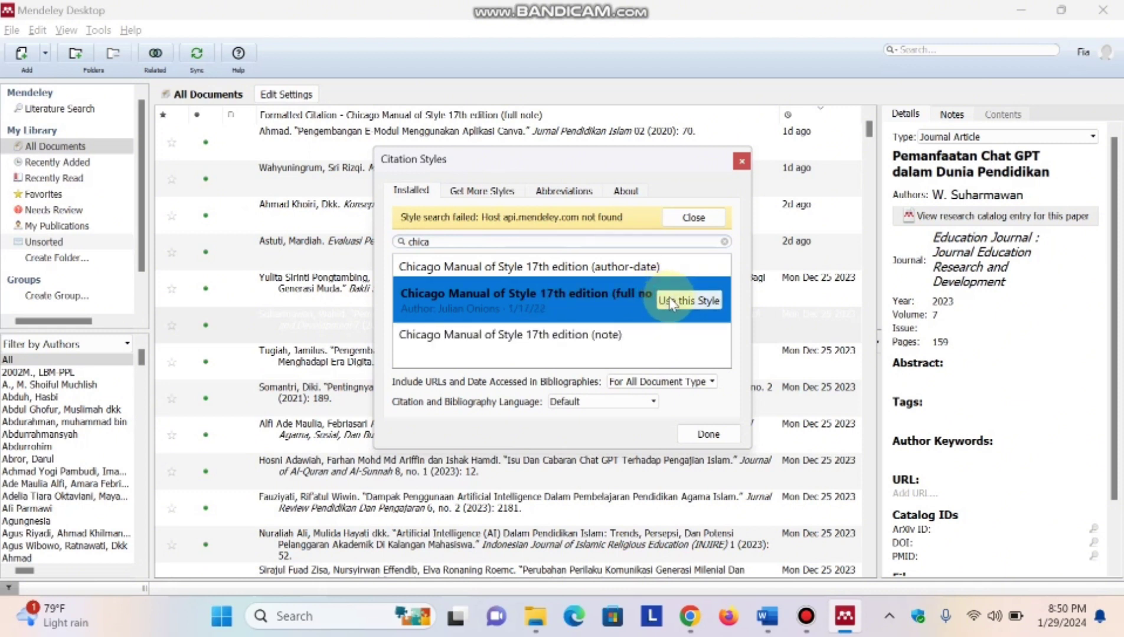
click(673, 302)
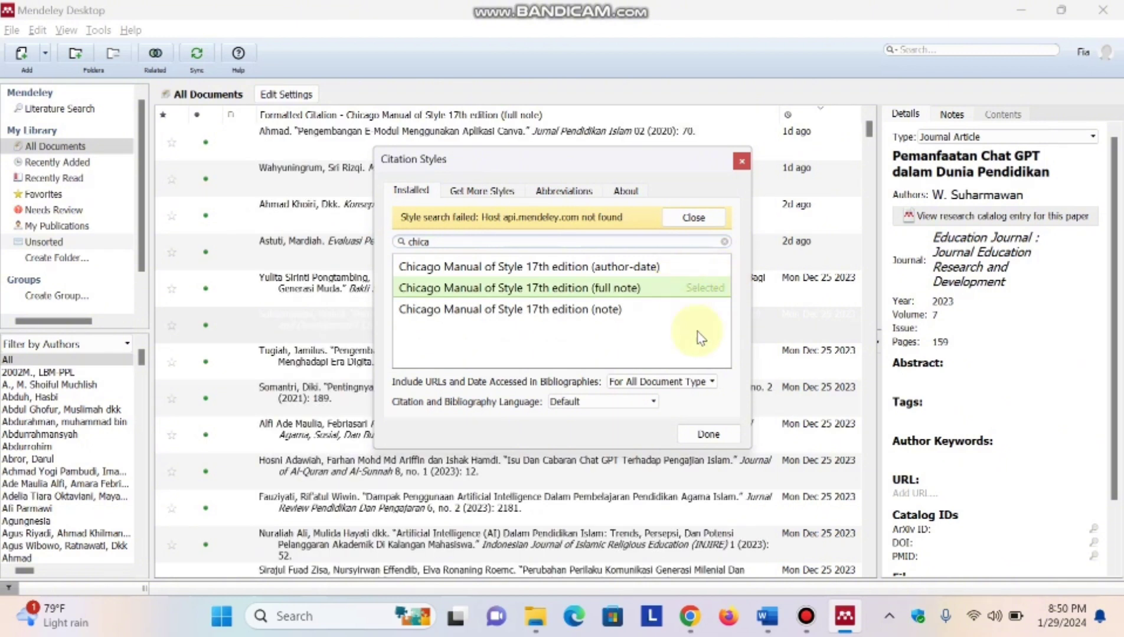
click(706, 437)
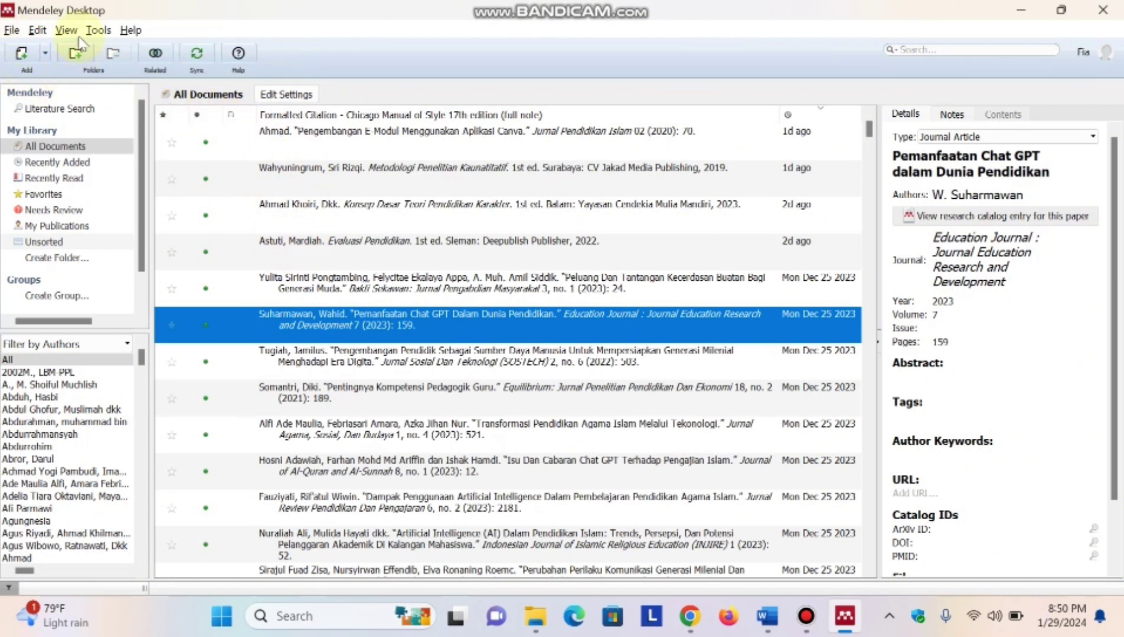
click(45, 52)
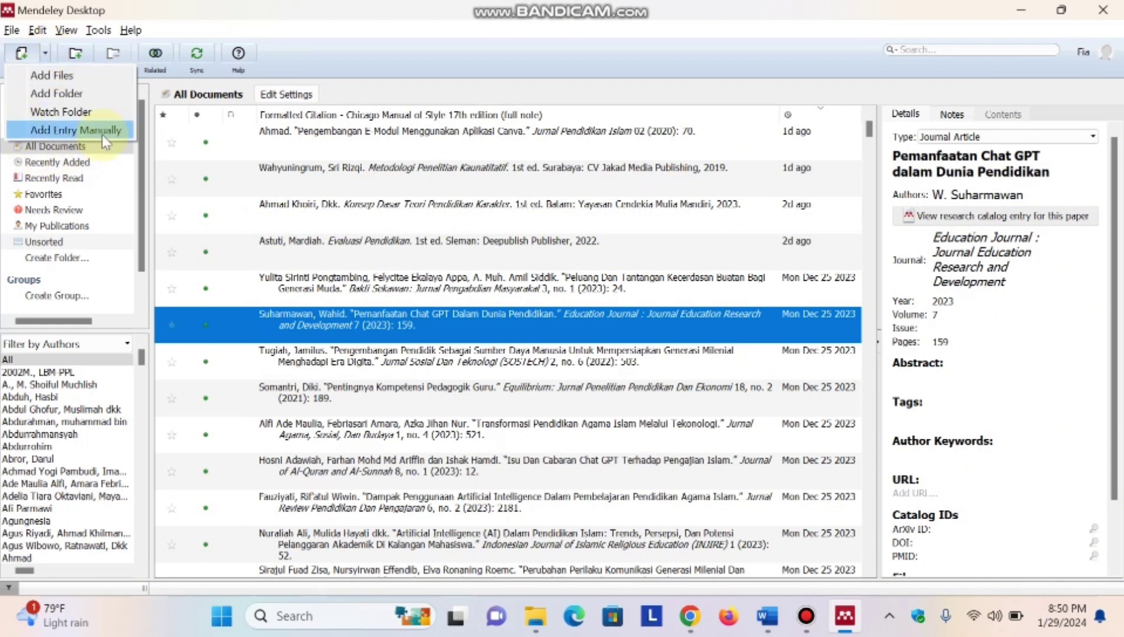
click(74, 73)
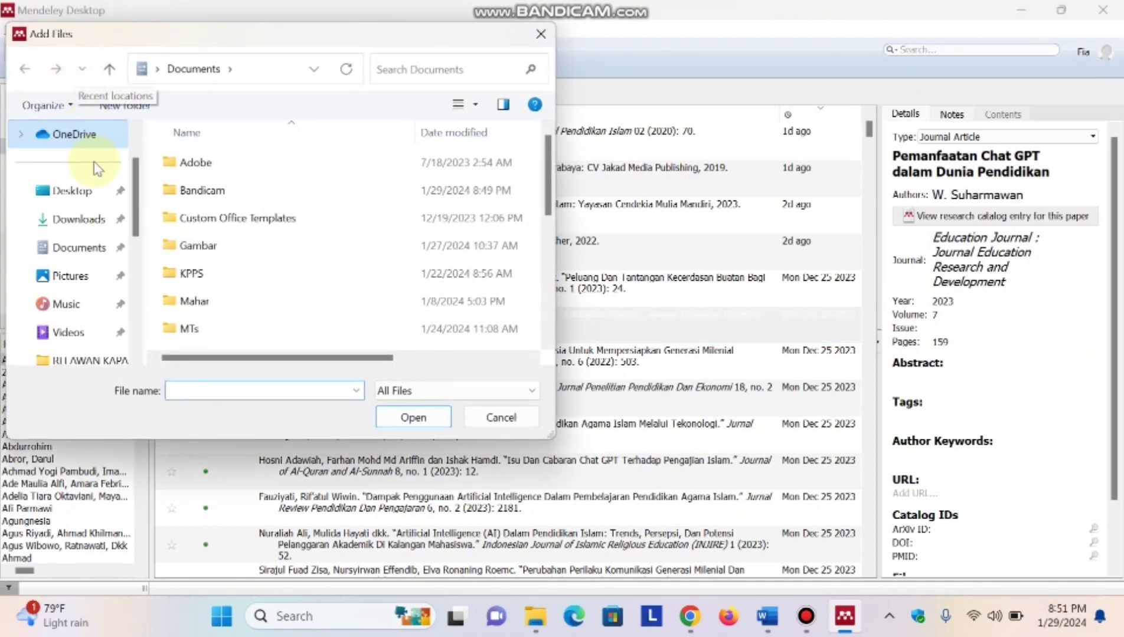
click(101, 230)
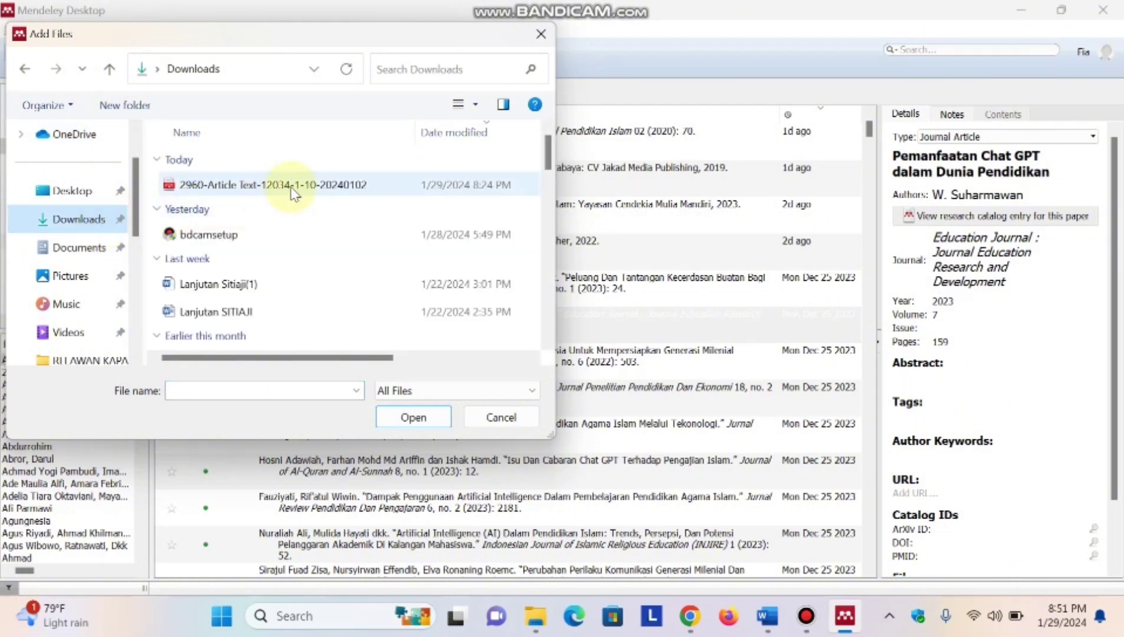
click(294, 187)
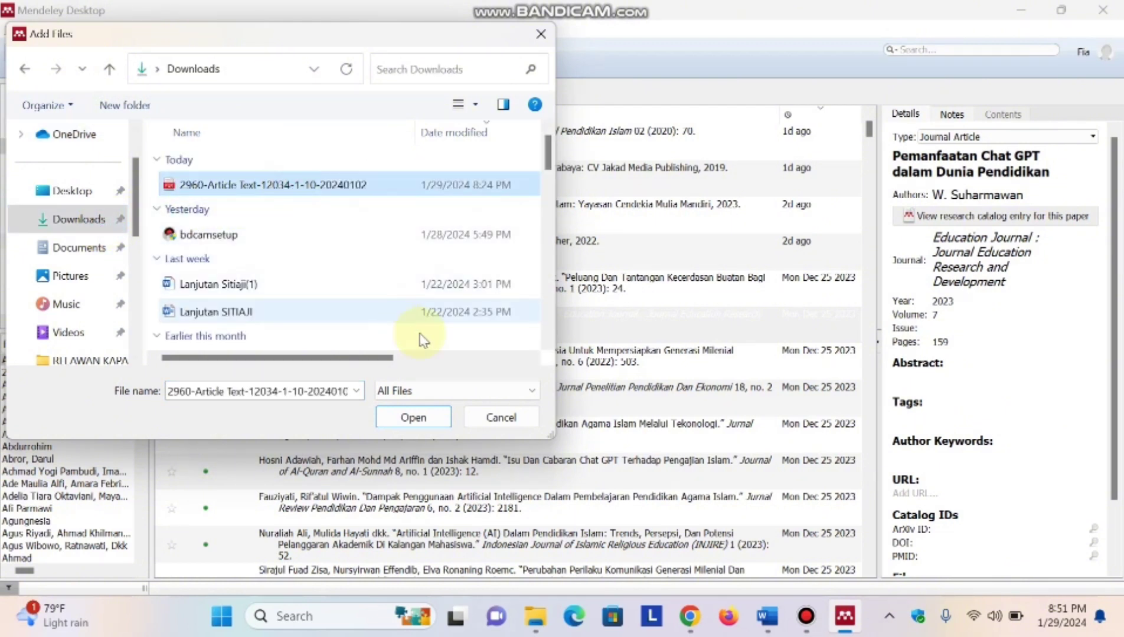
click(415, 421)
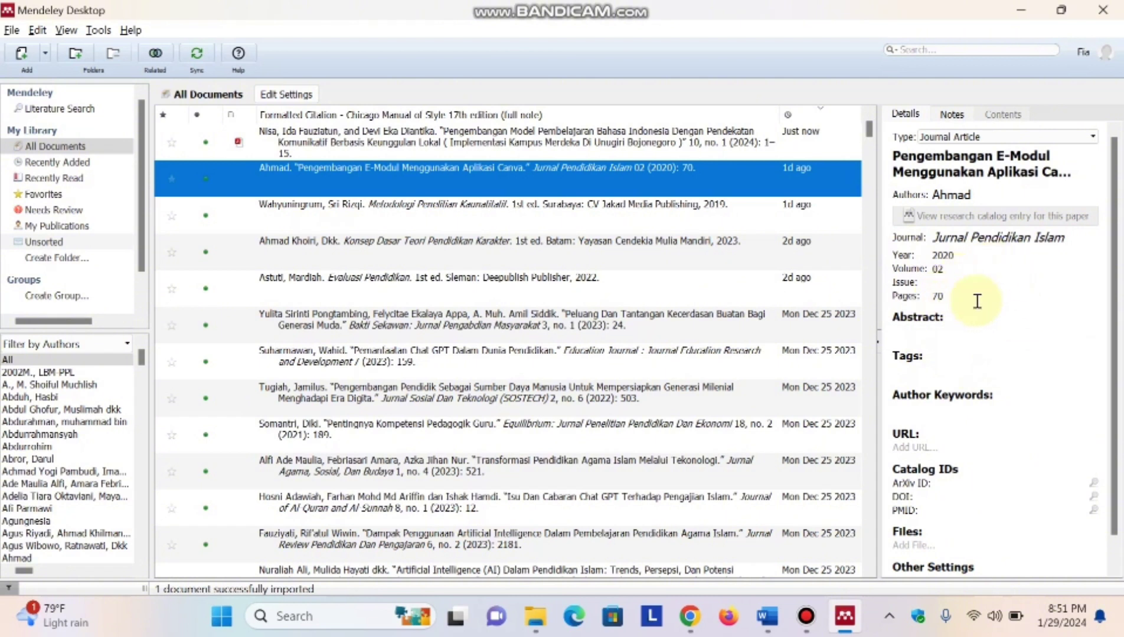
- Select the newly imported article at the start of the list and examine its document details
click(1112, 240)
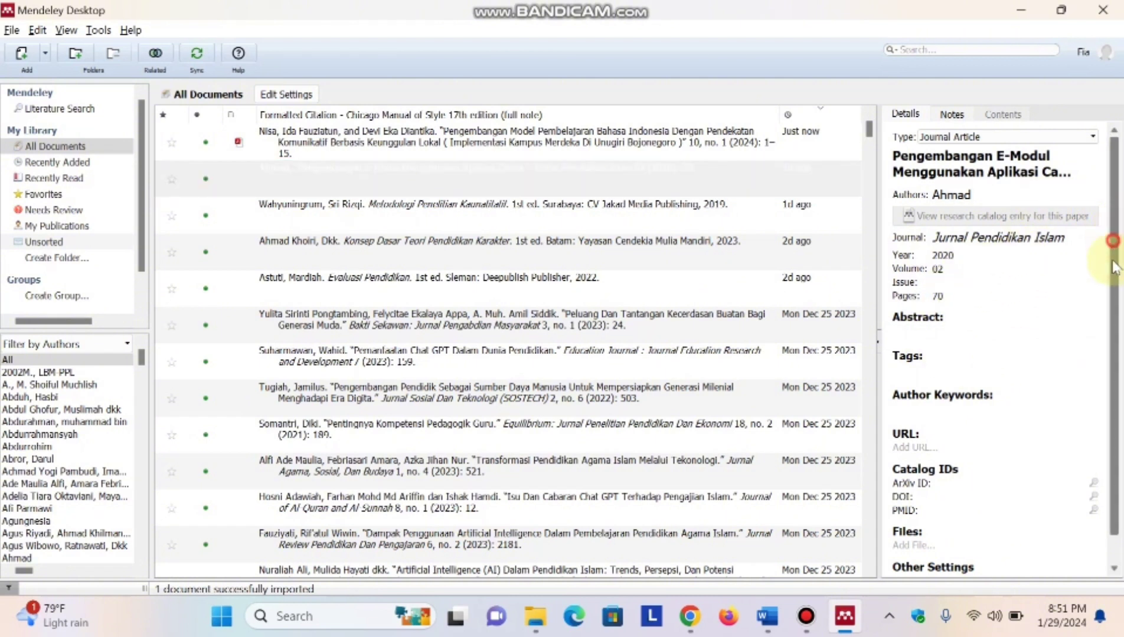
drag(1113, 260, 1114, 168)
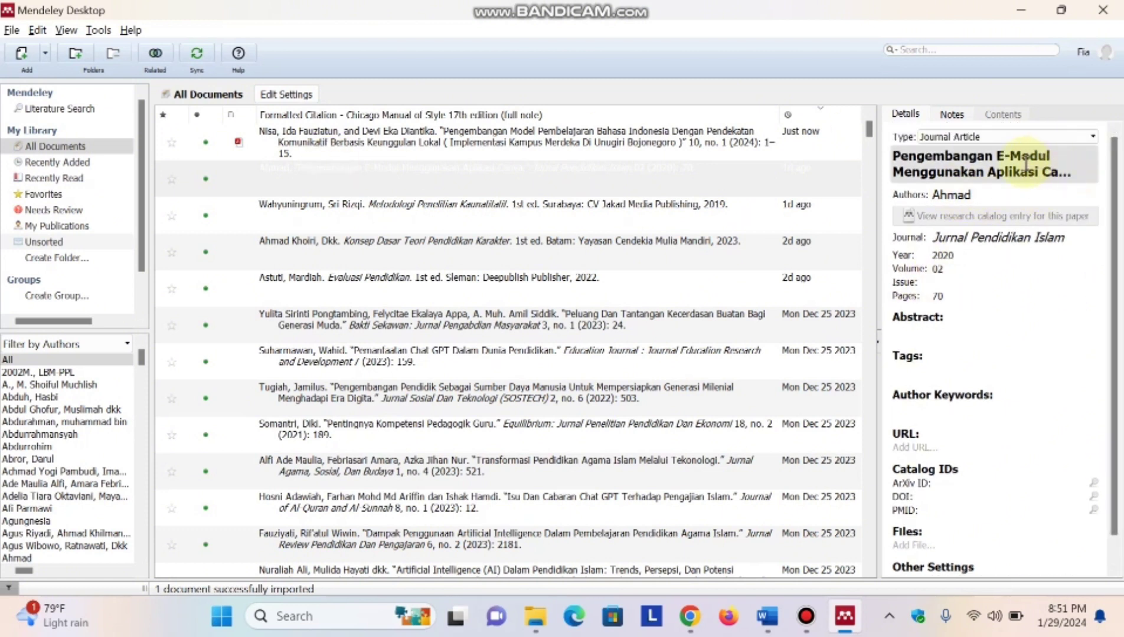
click(462, 133)
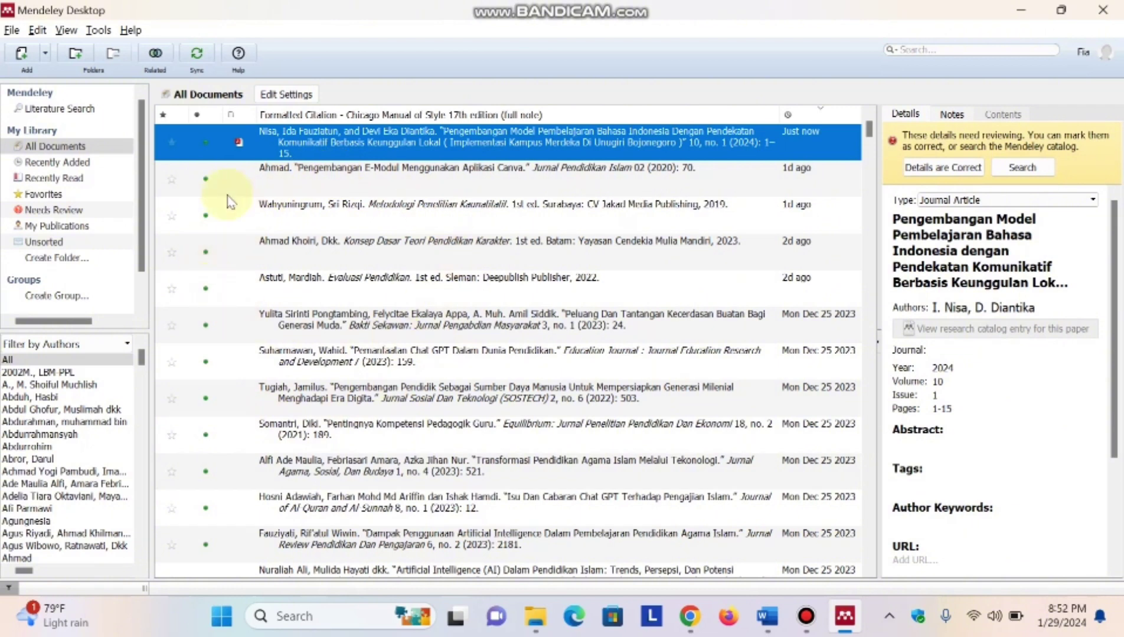
- View the dialog for importing a whole folder and close it without importing anything
click(48, 55)
click(58, 94)
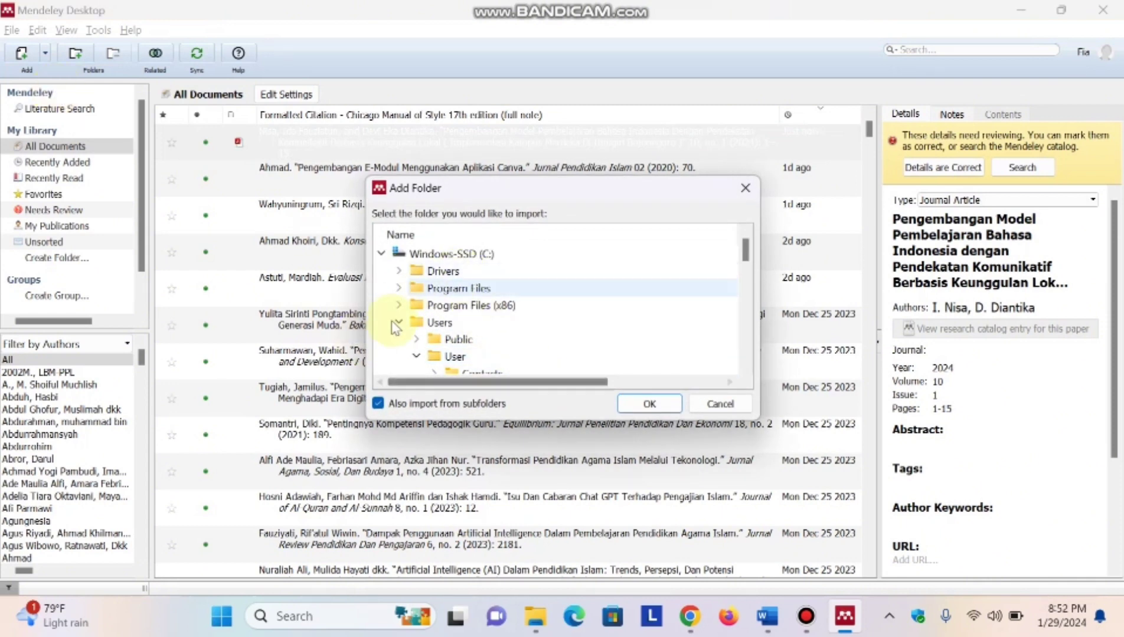
click(741, 190)
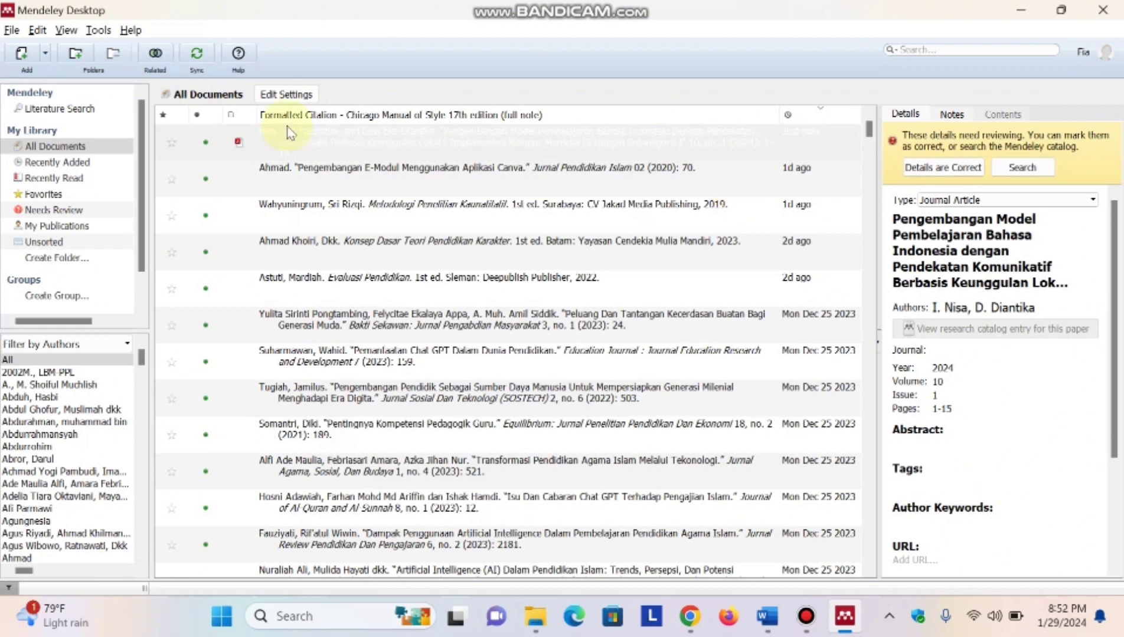
- Start a manual library entry and look through the full list of available document types
click(43, 52)
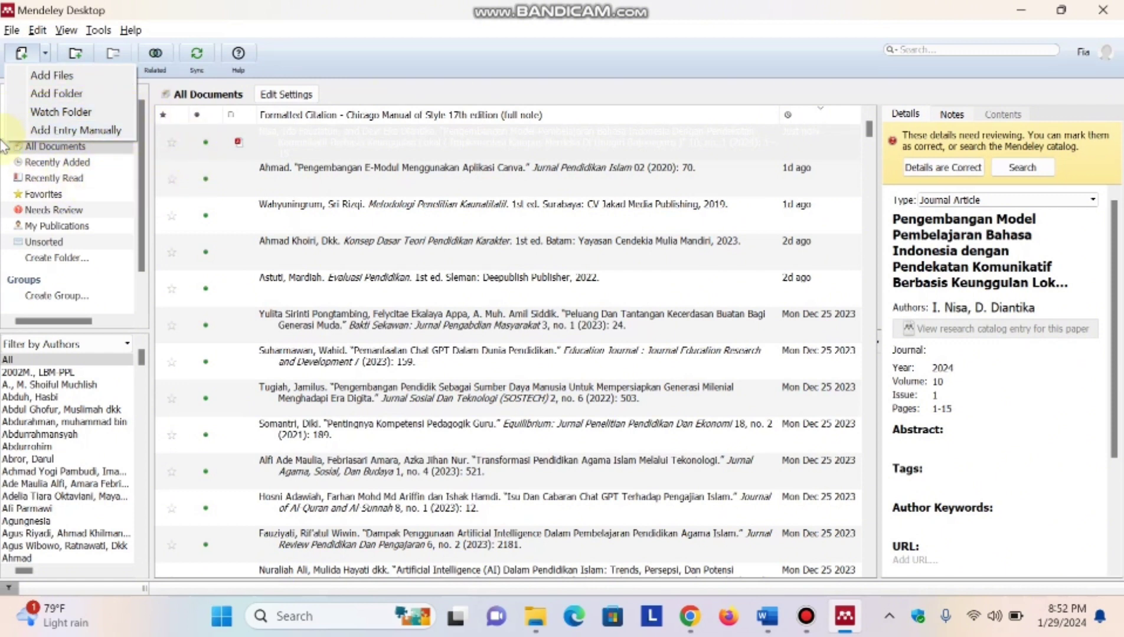
click(96, 130)
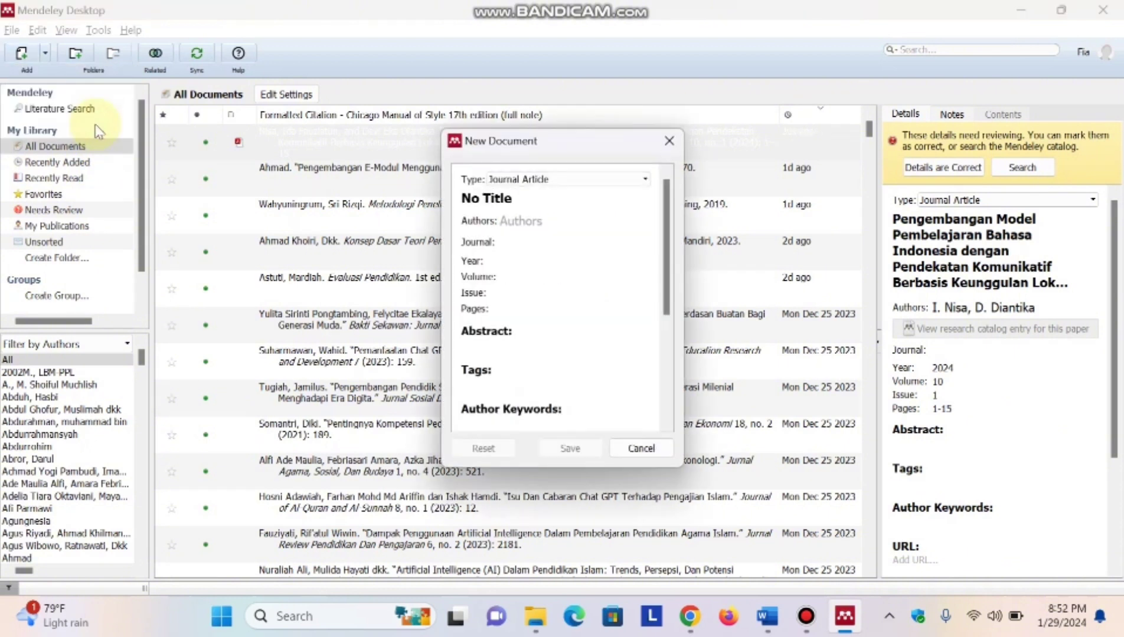
click(556, 180)
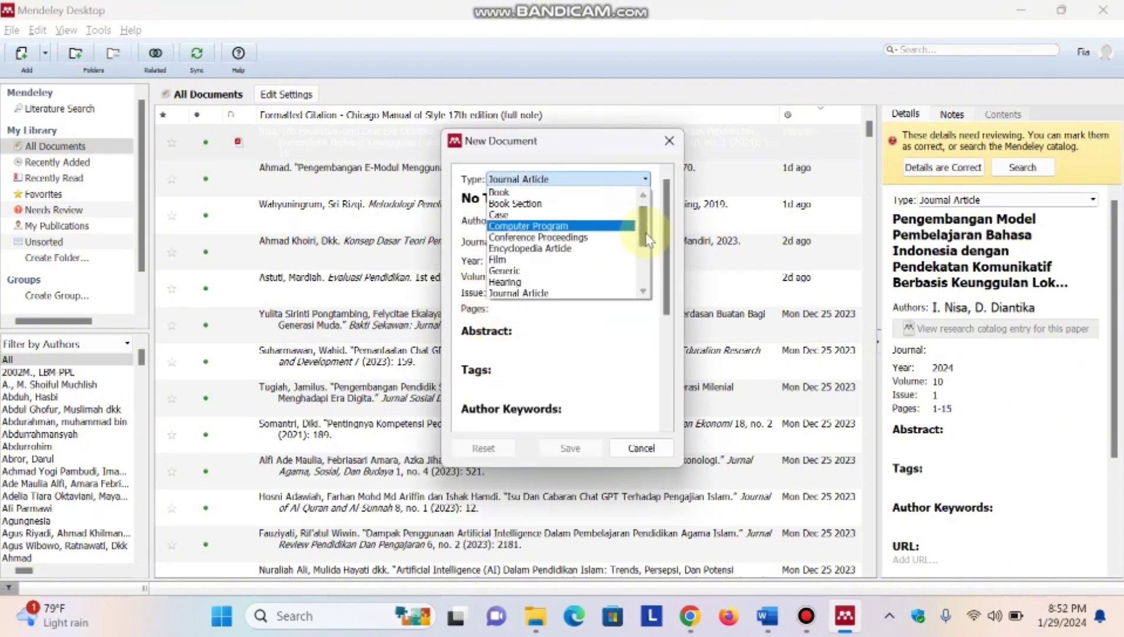
scroll(649, 215, up, 1)
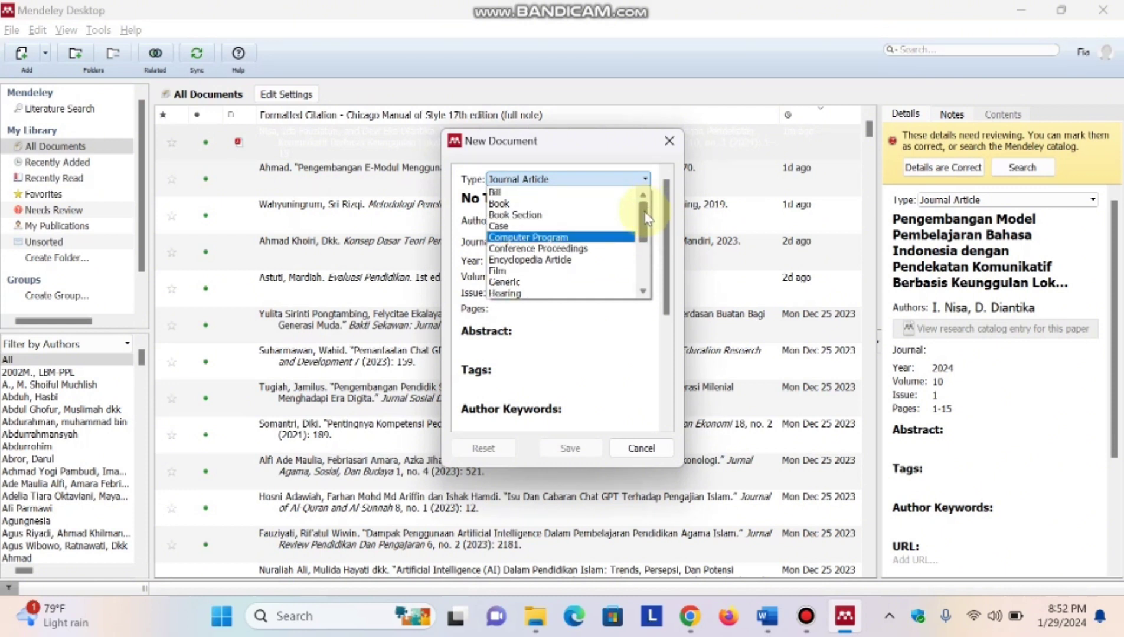
drag(647, 219, 644, 277)
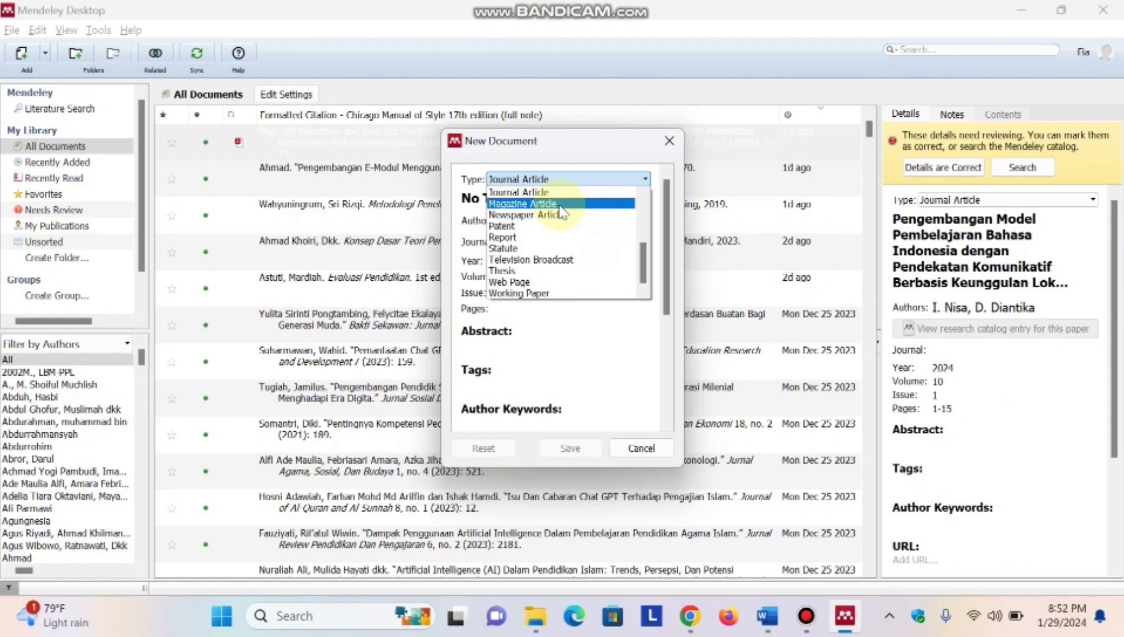
click(648, 262)
drag(648, 261, 652, 227)
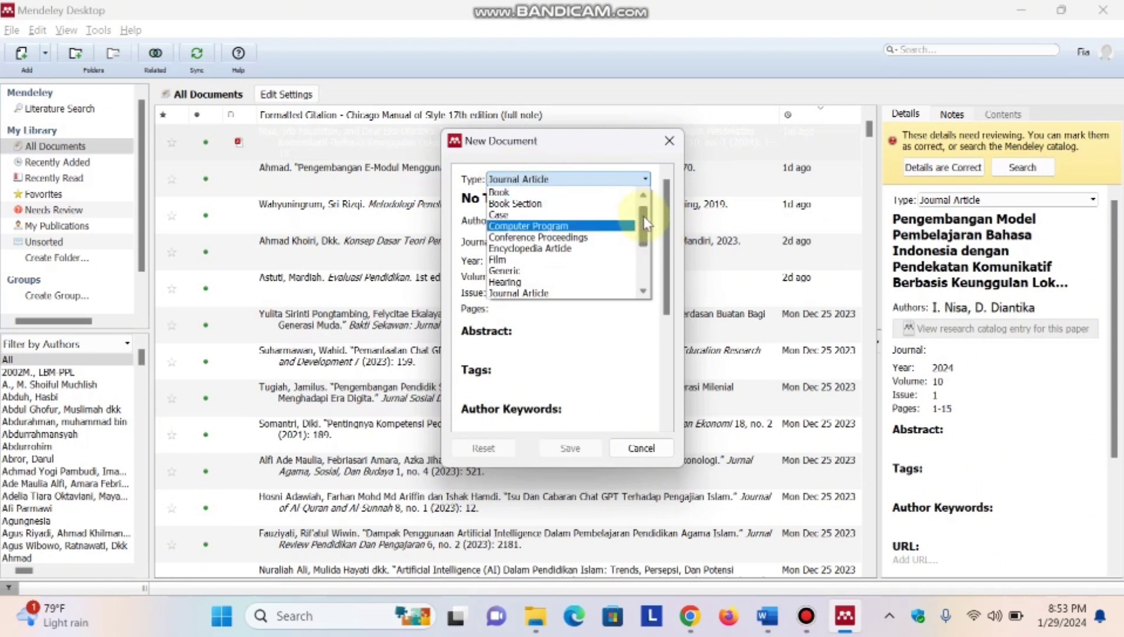
drag(644, 224, 642, 194)
click(590, 177)
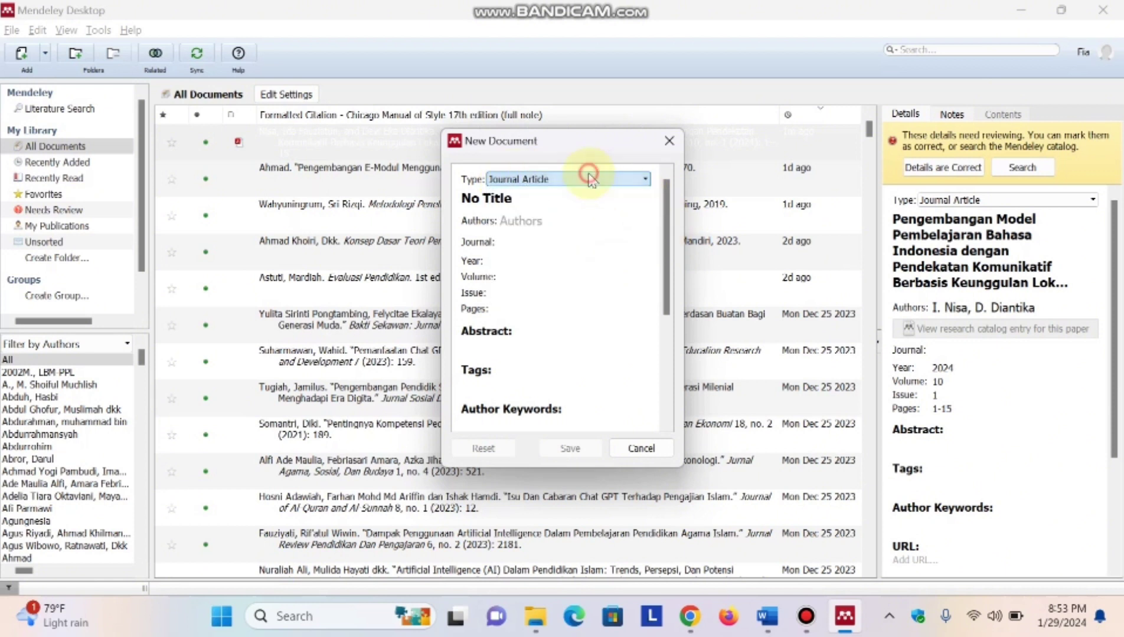
- Choose Journal Article as the entry type and go through its title, authors, journal, year, volume and pages fields
click(582, 177)
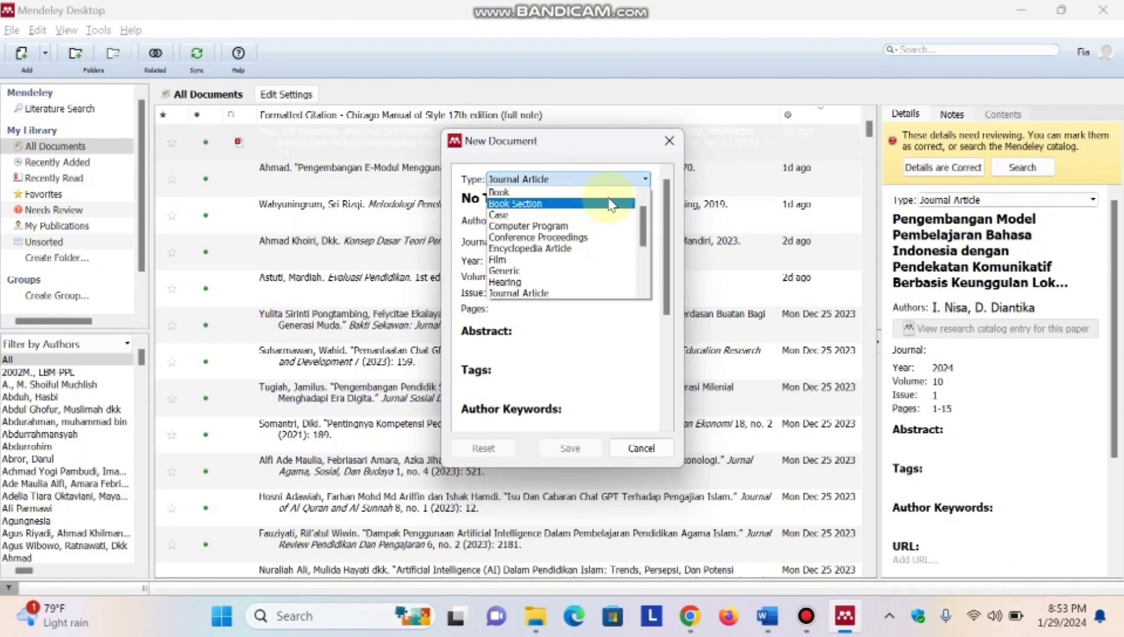
click(554, 294)
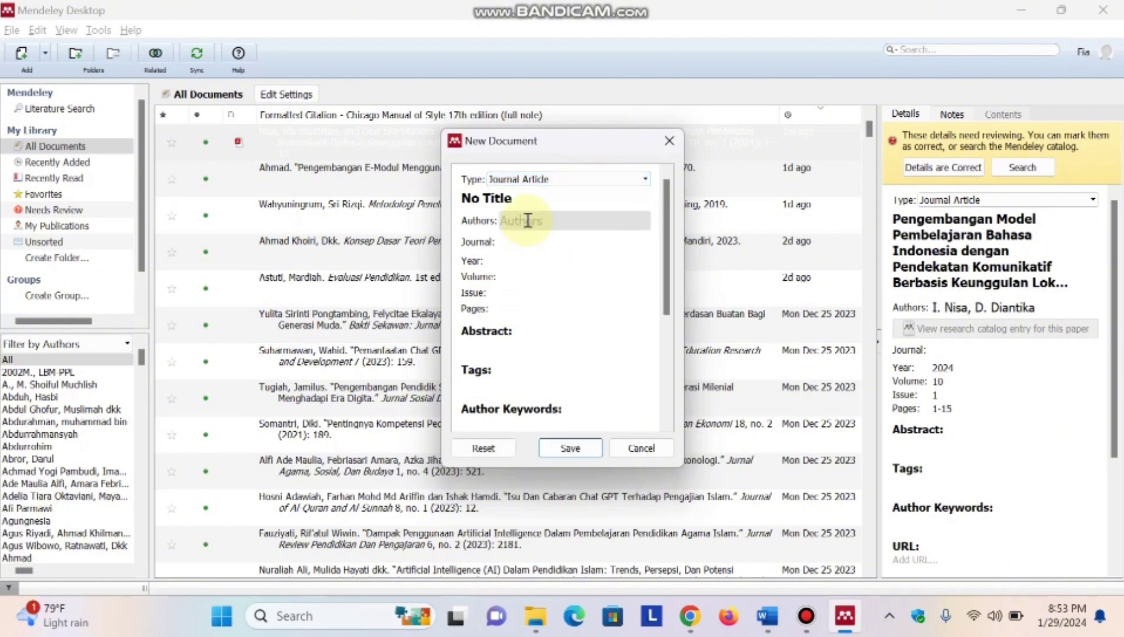
drag(520, 199, 435, 205)
key(BackSpace)
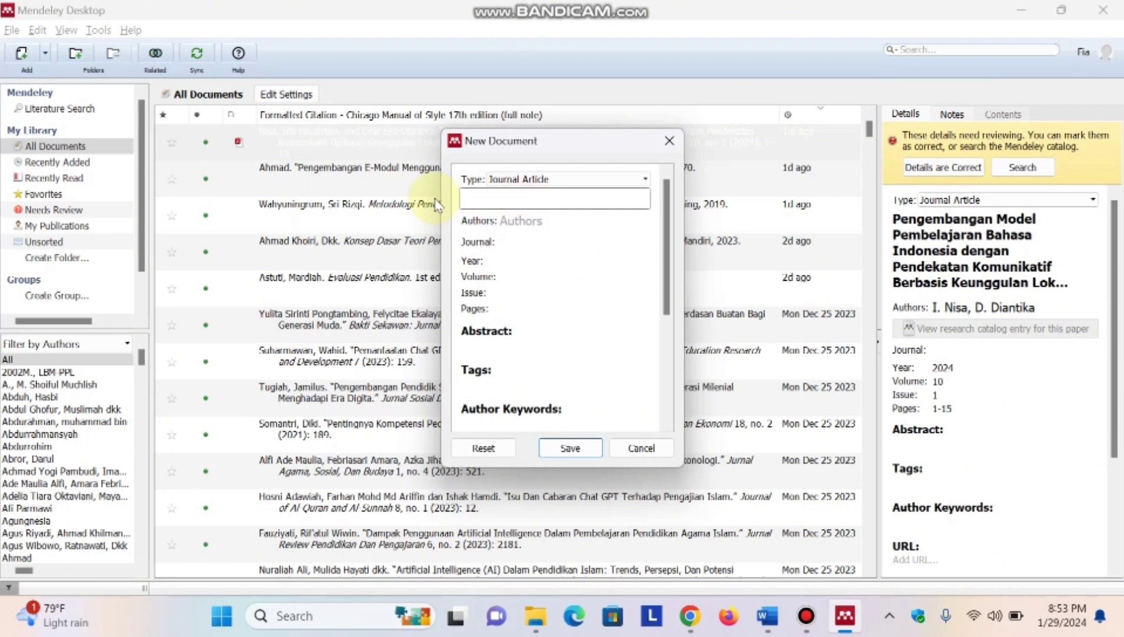
click(549, 219)
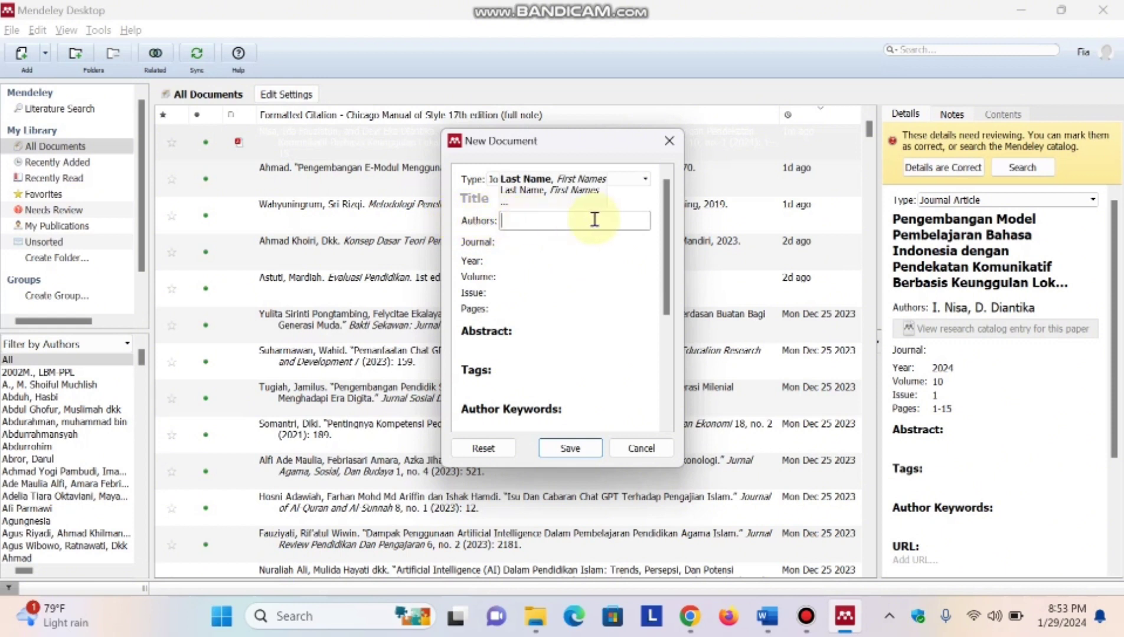
click(484, 240)
click(499, 244)
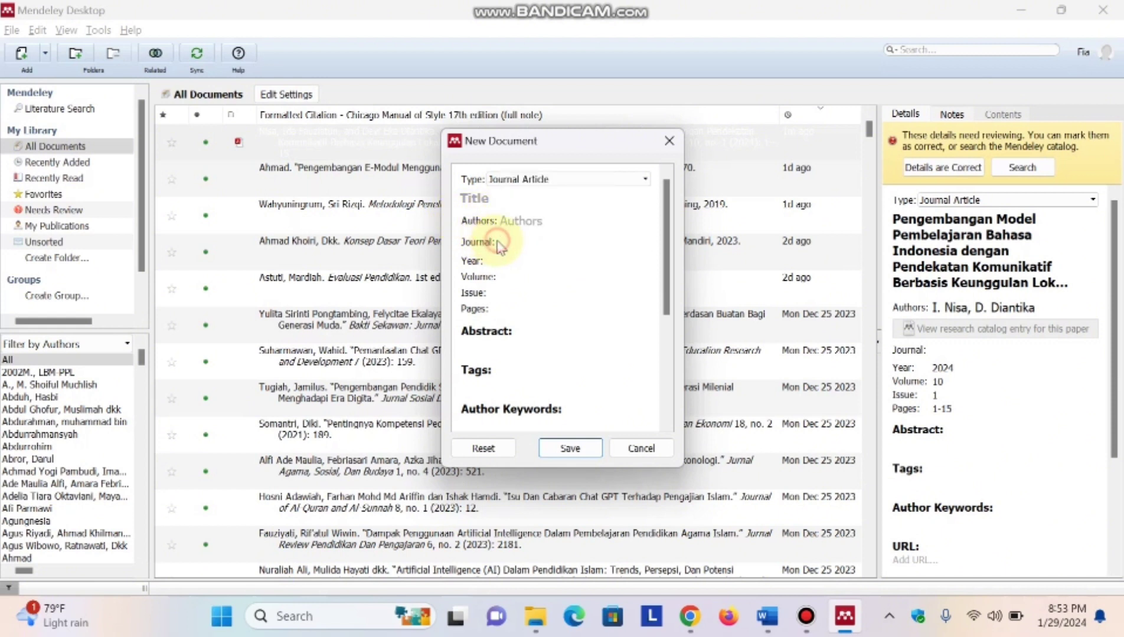
click(514, 266)
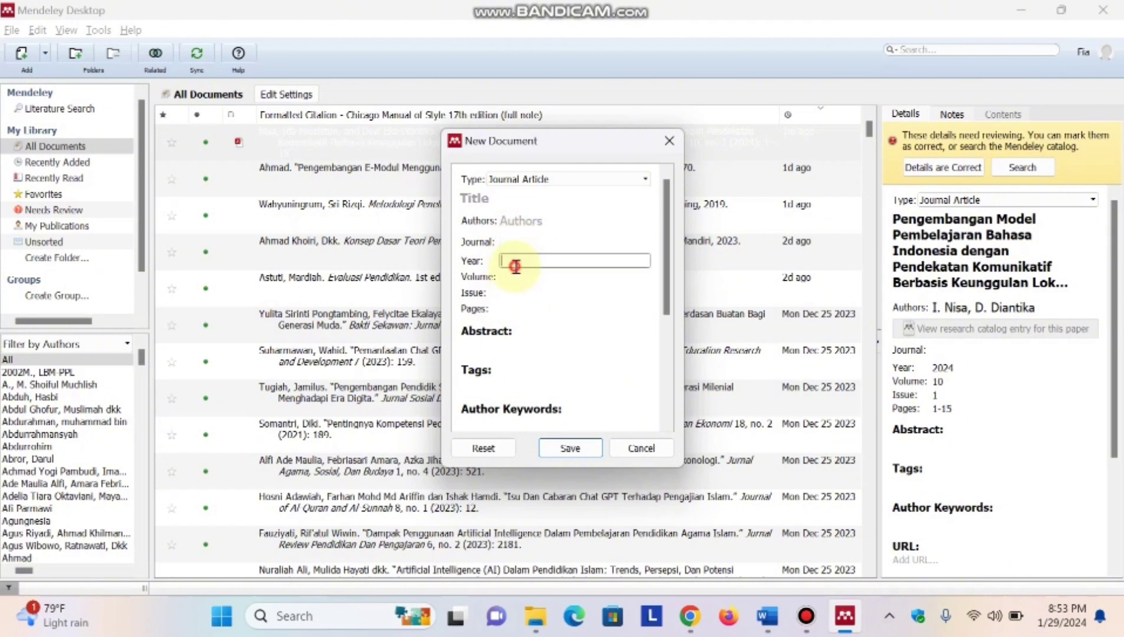
click(514, 278)
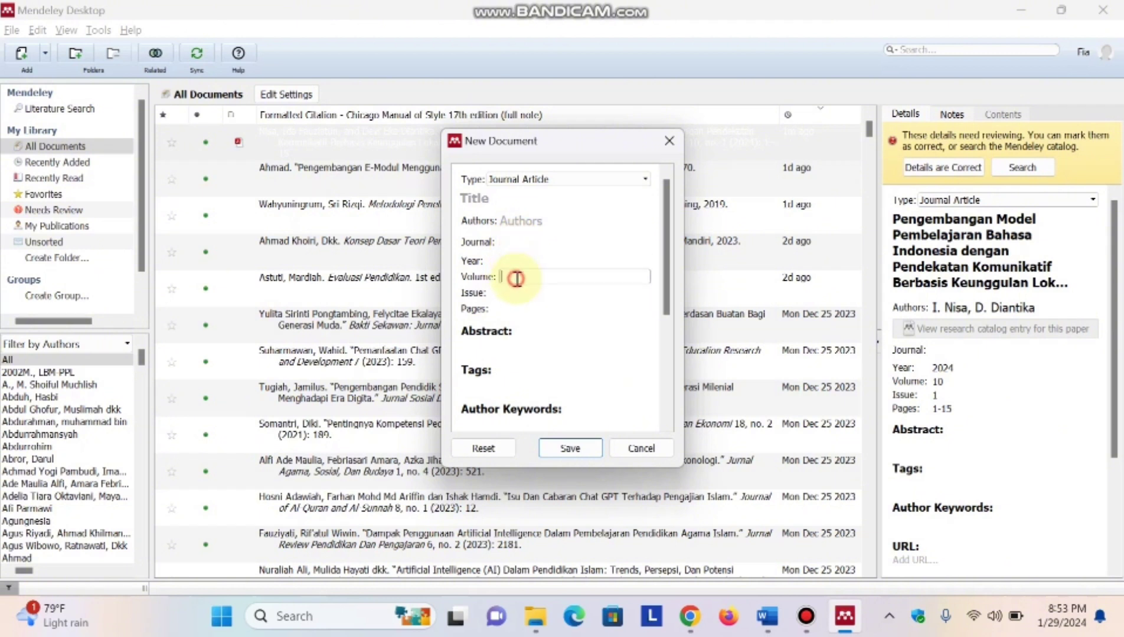
click(510, 309)
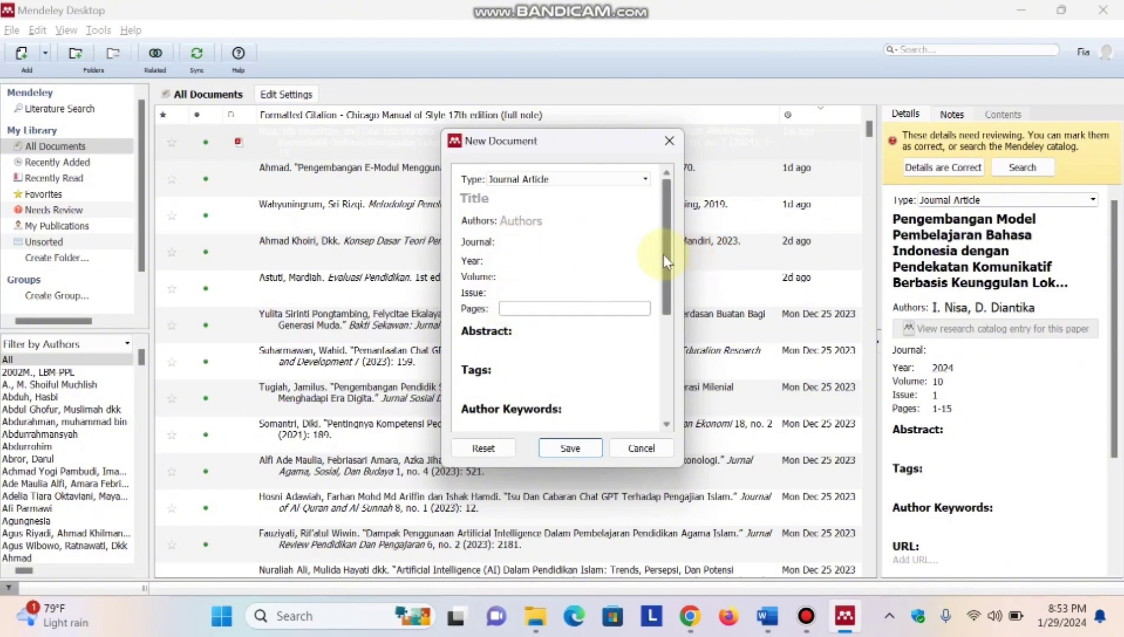
mouse_move(665, 260)
mouse_down()
mouse_move(661, 393)
mouse_move(671, 241)
mouse_up()
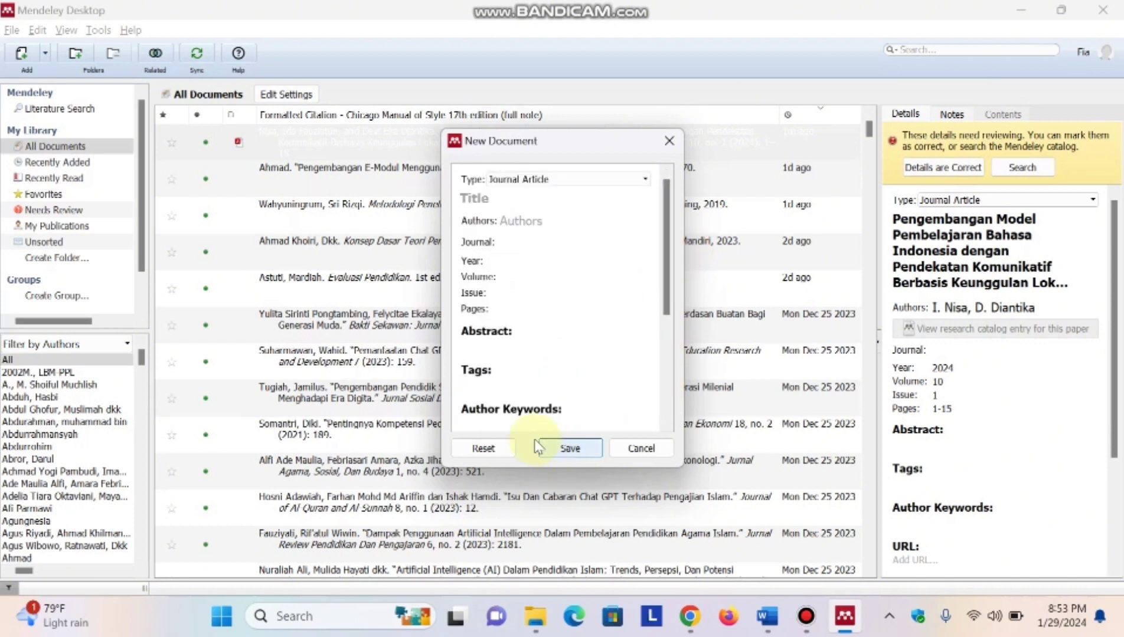
- Change the new entry's type to Book and look through its fields, including city, edition, editors and publisher
click(645, 179)
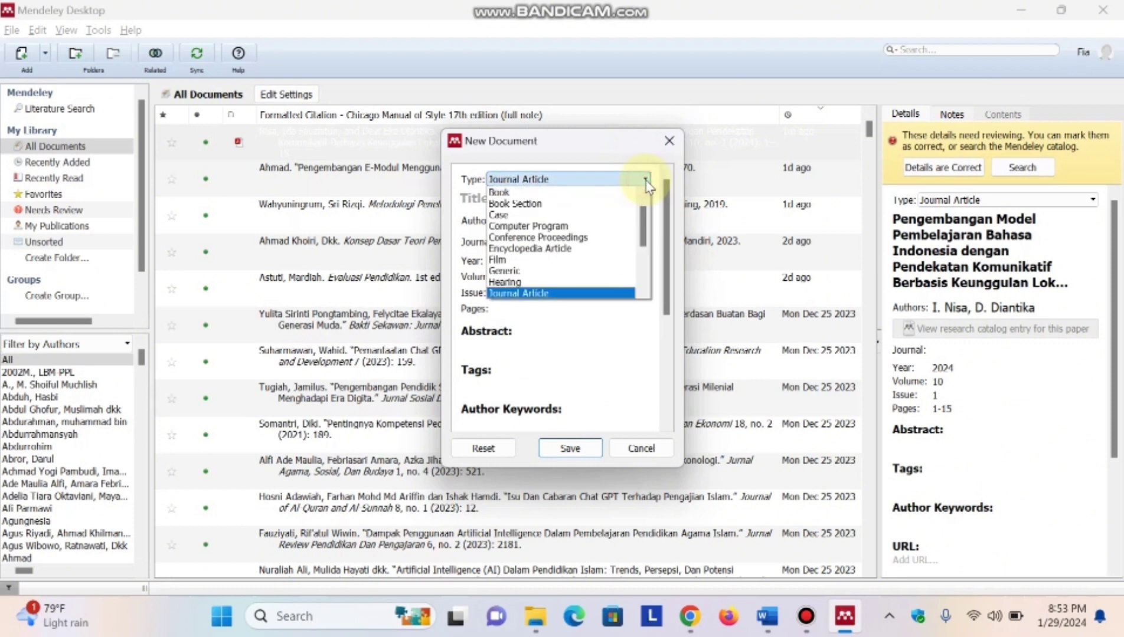
click(498, 195)
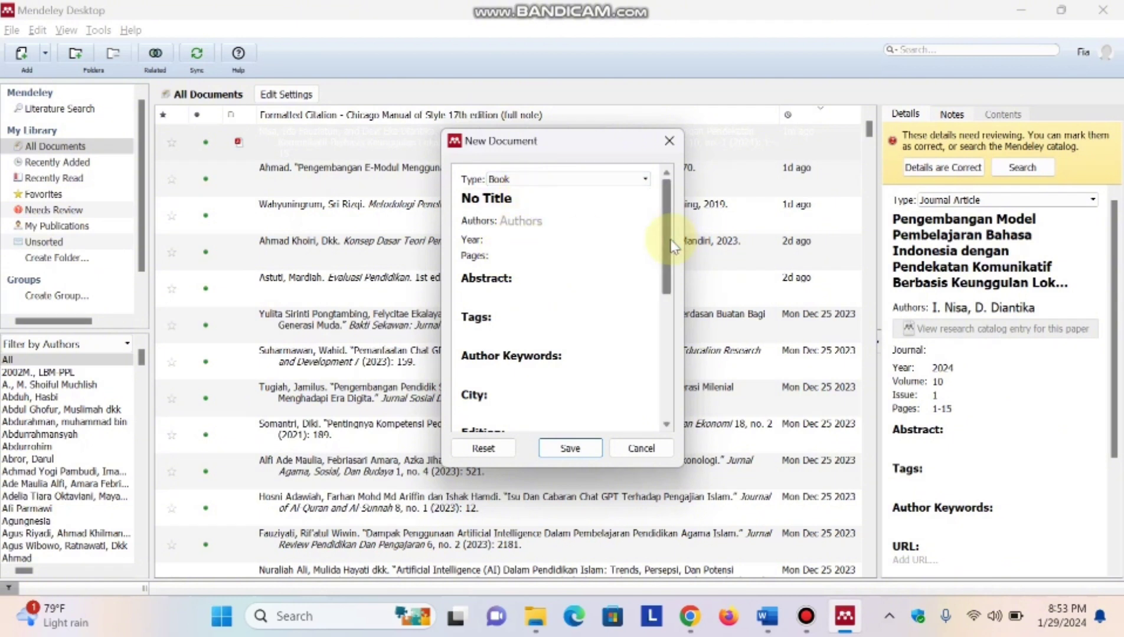
drag(666, 239, 652, 328)
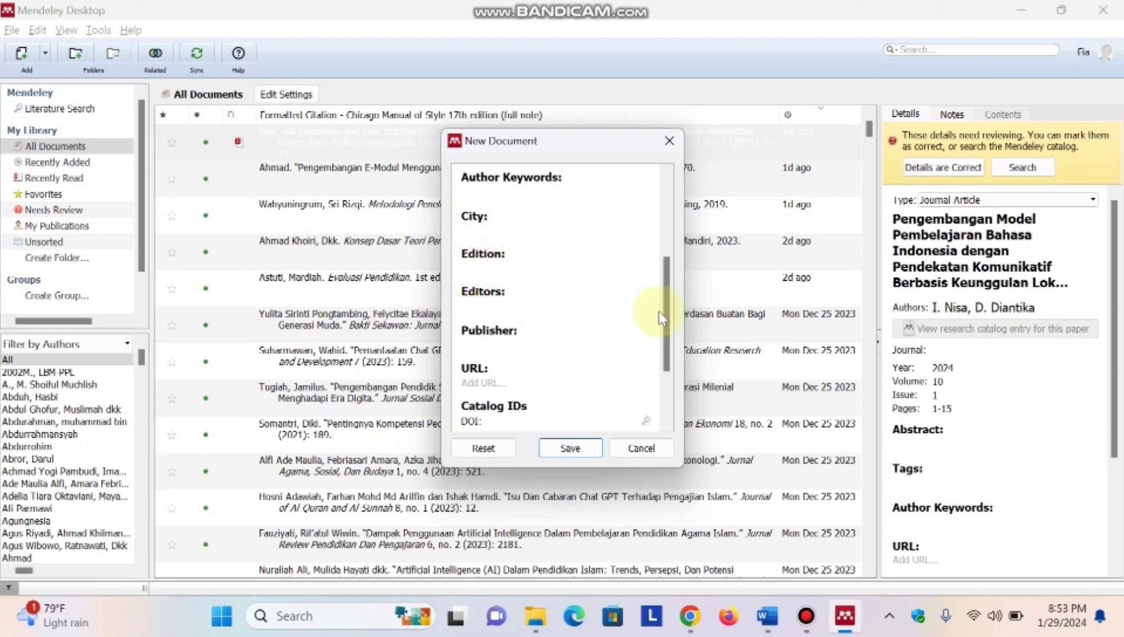
drag(670, 321, 669, 355)
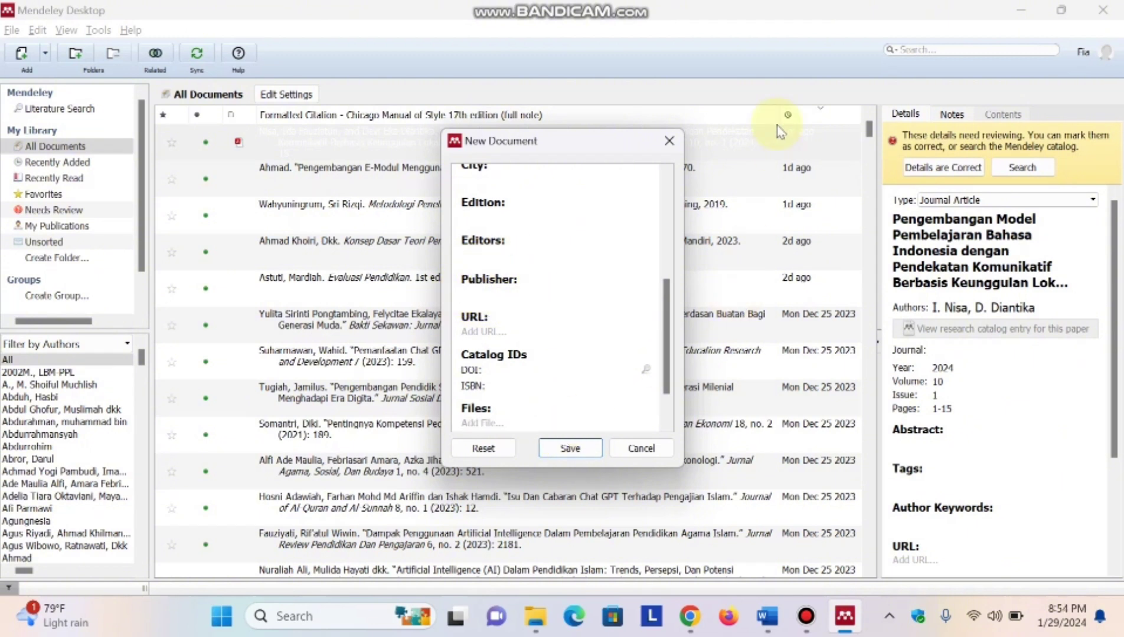
click(720, 64)
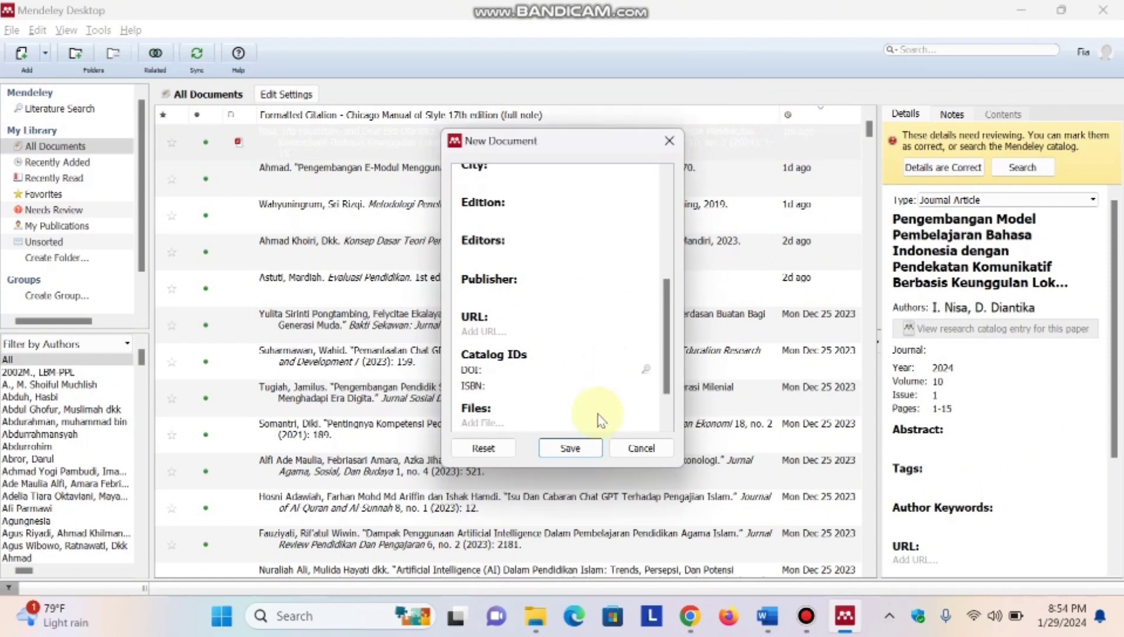
- Discard the unsaved new book entry and switch to the Word research document
click(630, 448)
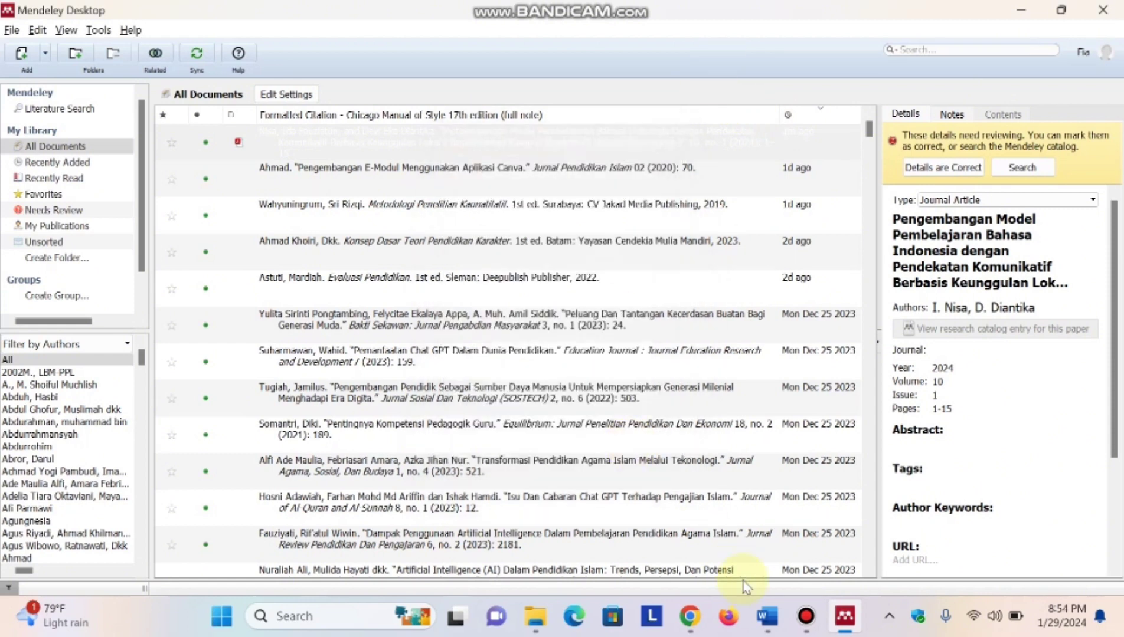
click(769, 626)
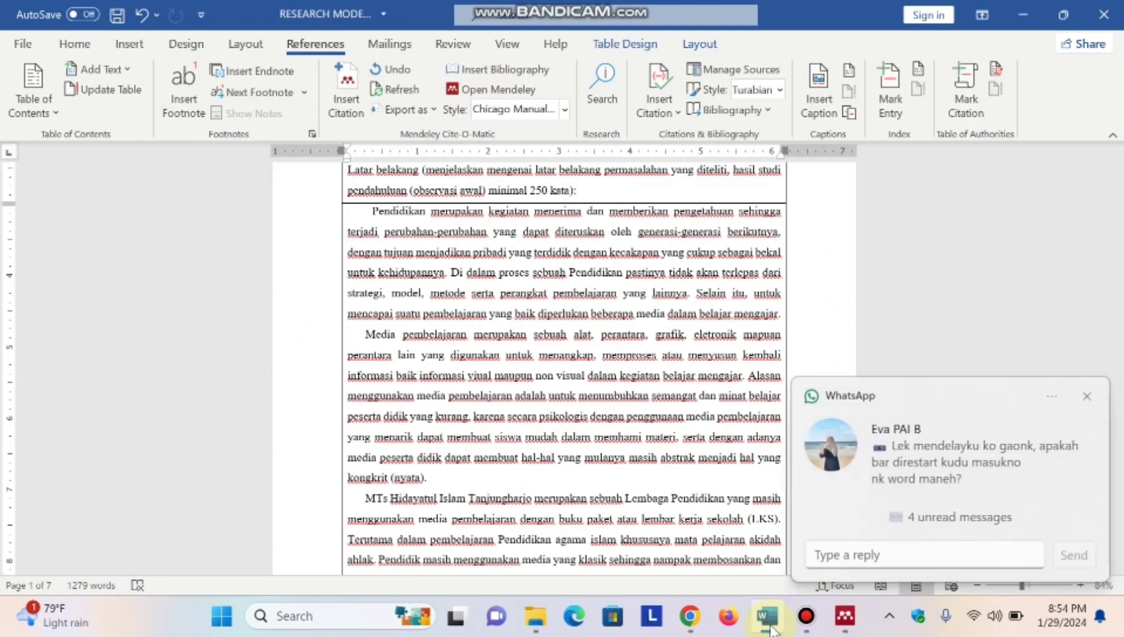
- Turn off the computer's Wi-Fi and dismiss the WhatsApp notification covering the Word document
click(974, 617)
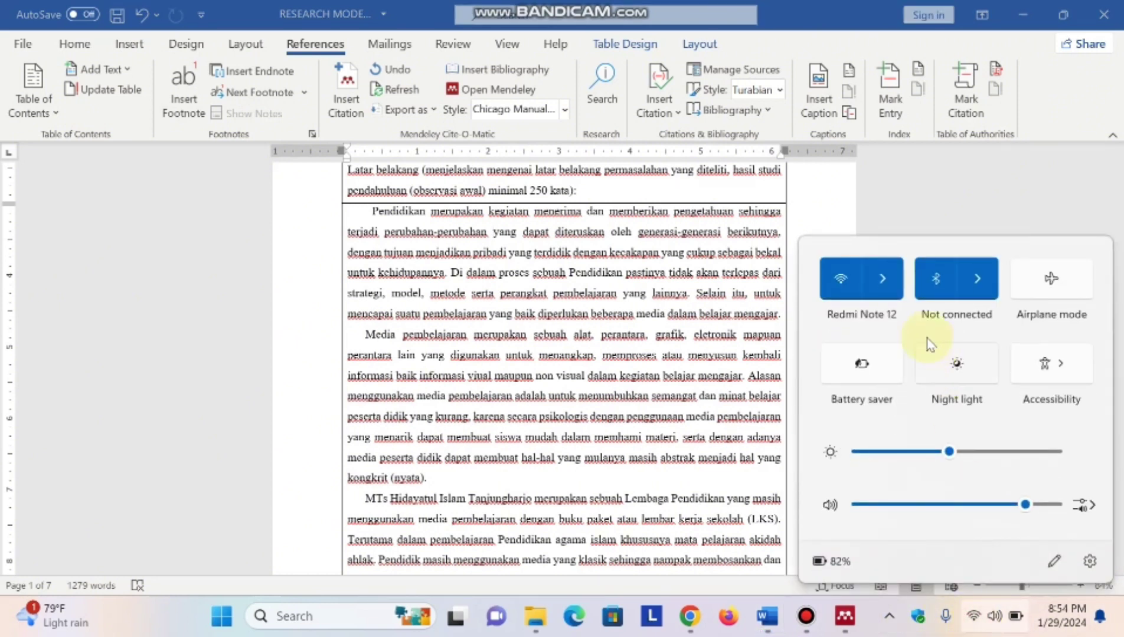
click(854, 283)
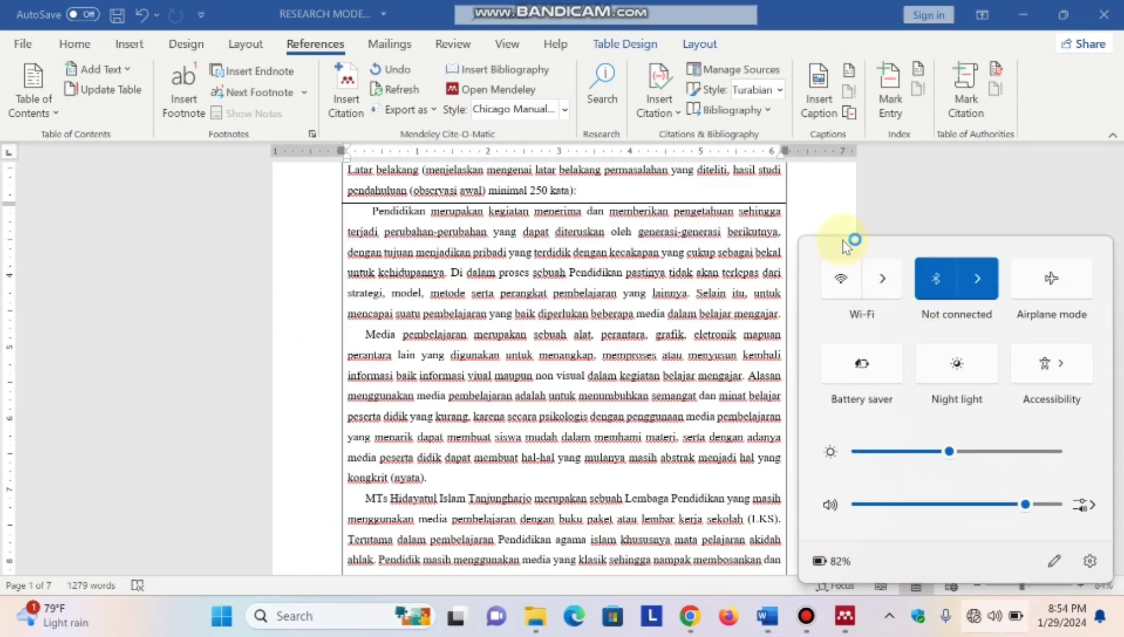
click(832, 200)
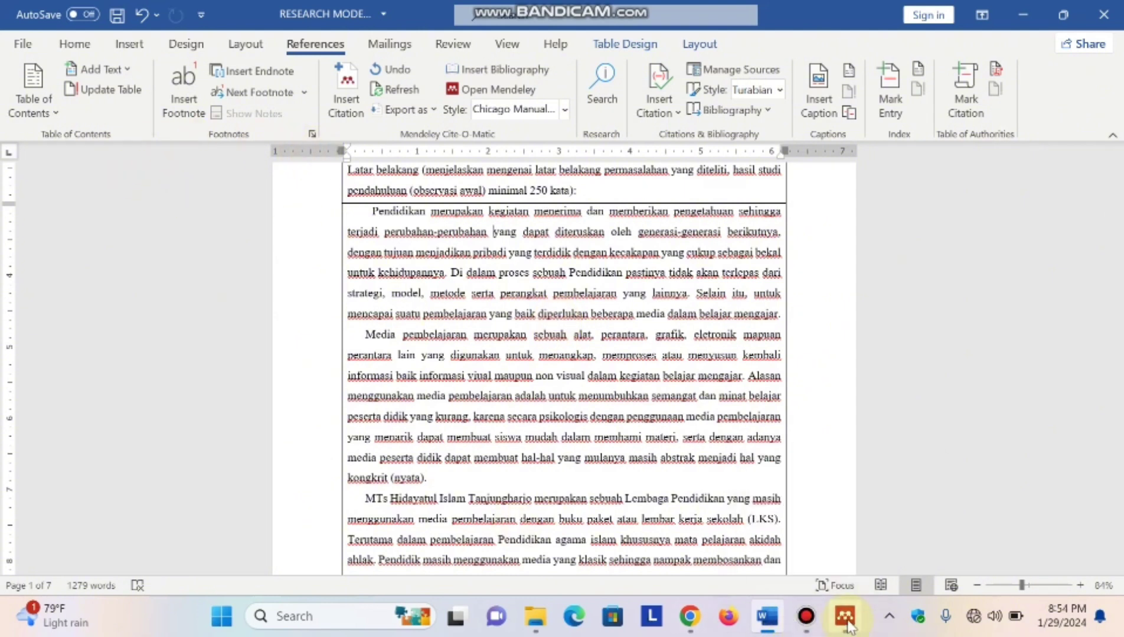
mouse_move(844, 617)
mouse_move(778, 521)
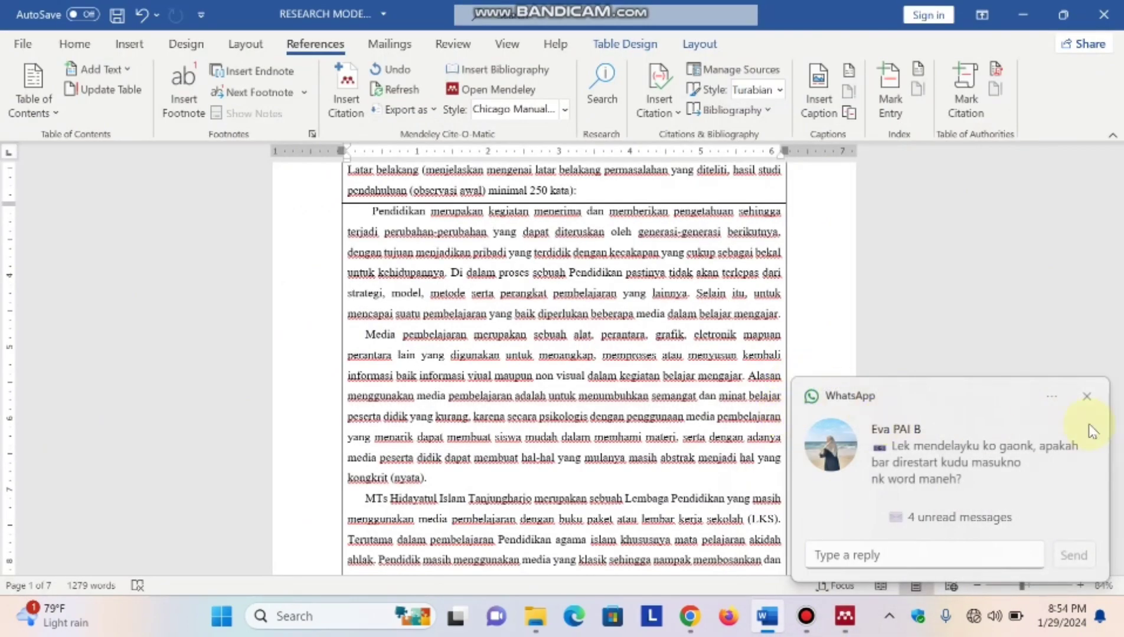
click(1087, 396)
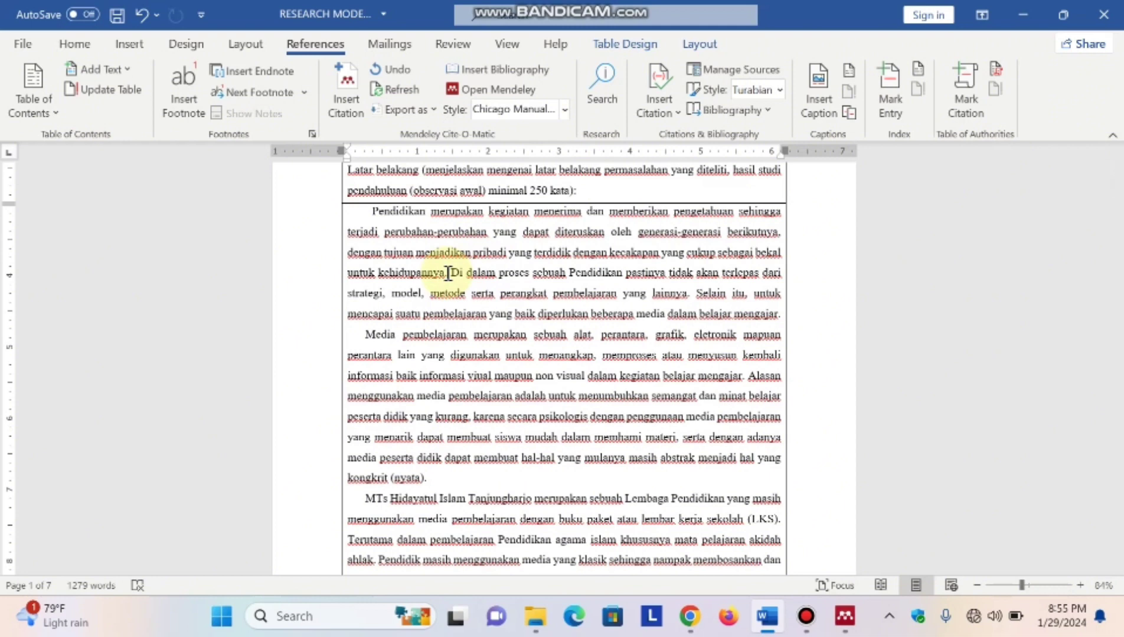
- Place an empty footnote on the document's first page and switch to the Mendeley Desktop library, closing the Citation Styles dialog
key(ctrl+z)
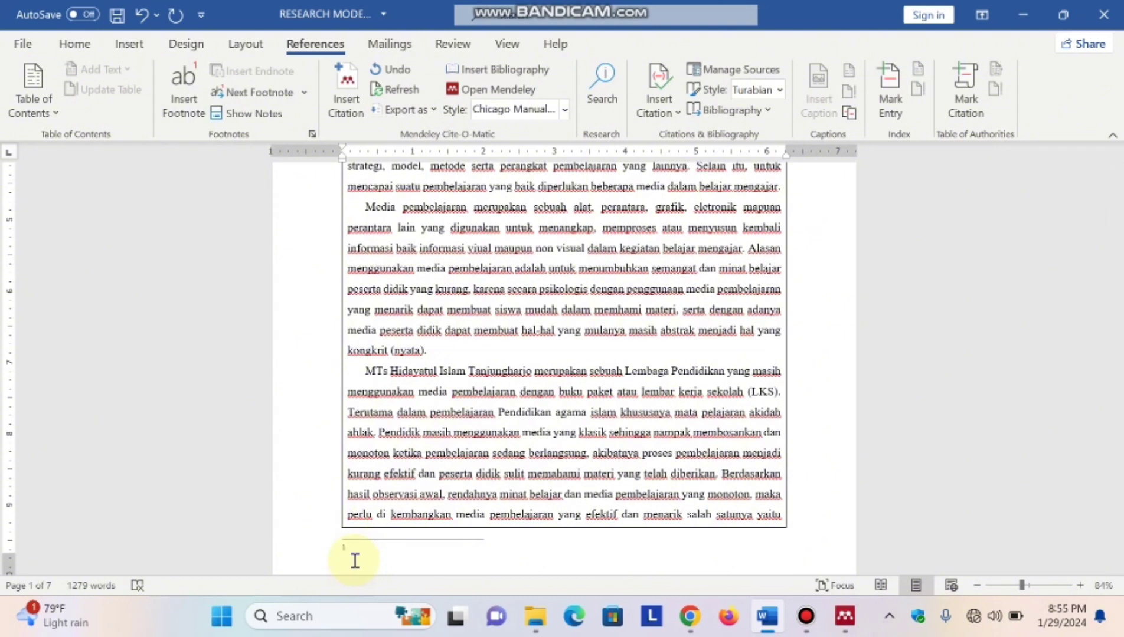
click(494, 91)
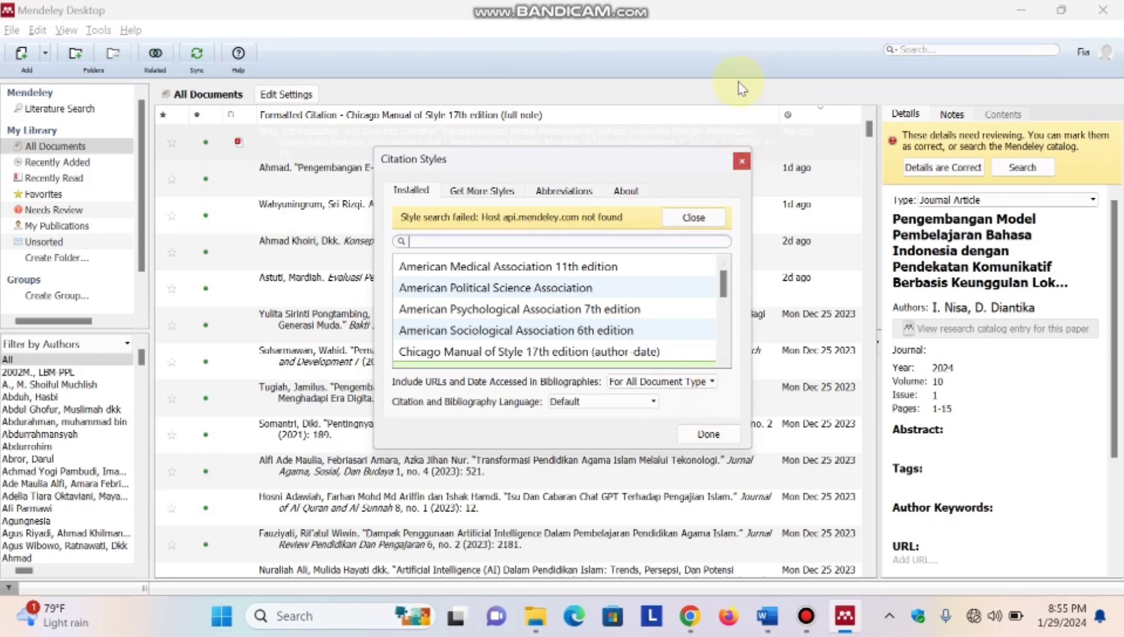
click(741, 161)
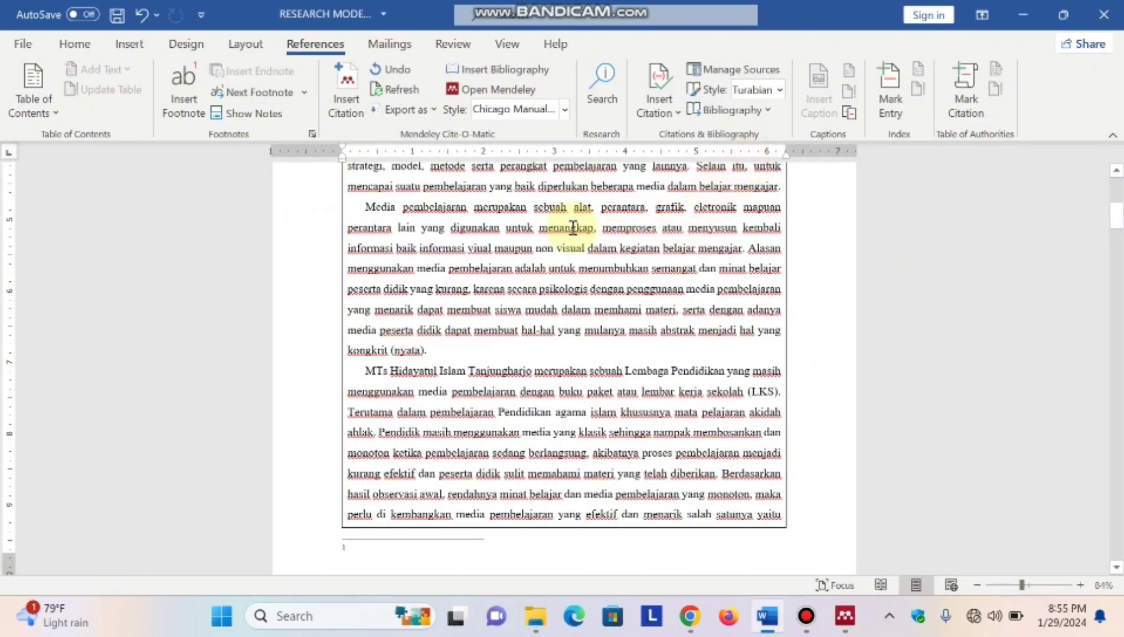
click(844, 616)
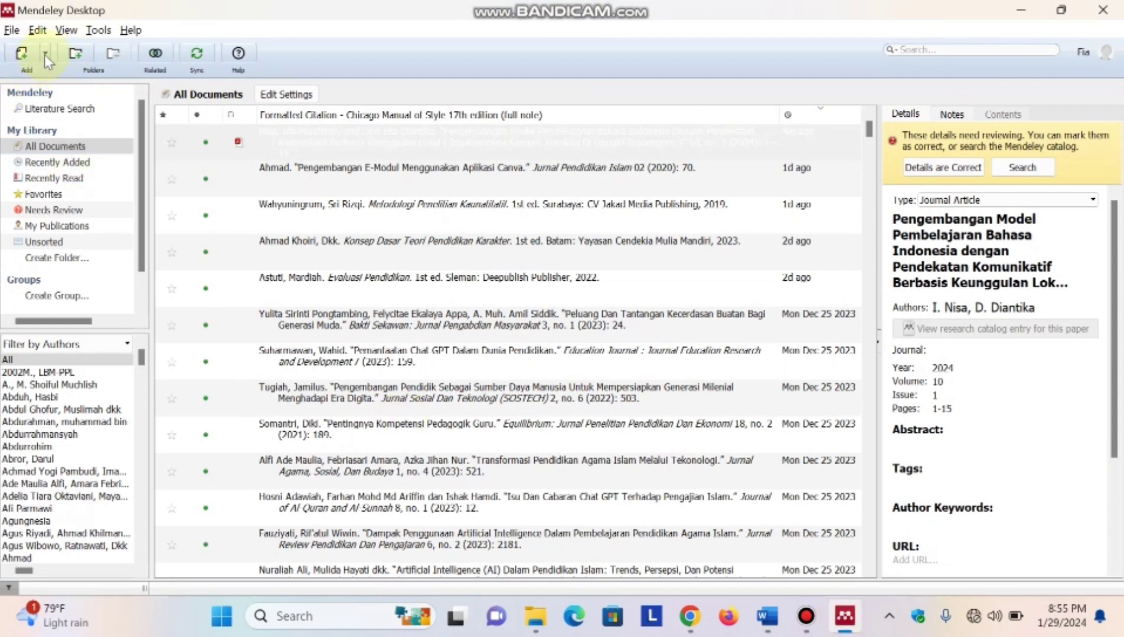
- Start a manual library entry and set its document type to Book
click(44, 54)
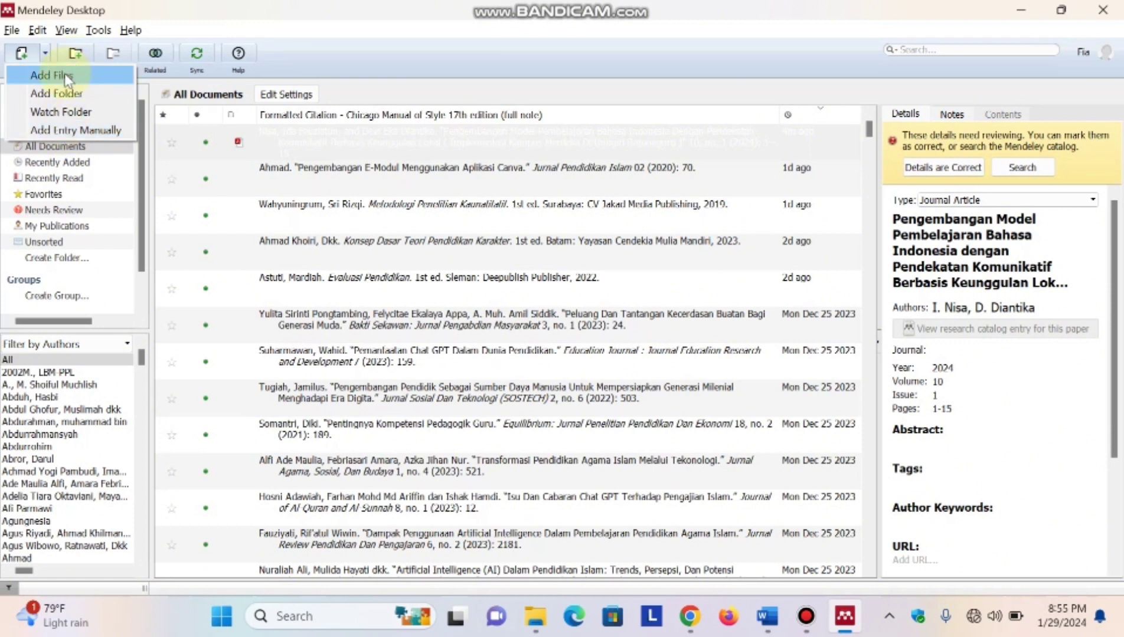
click(67, 131)
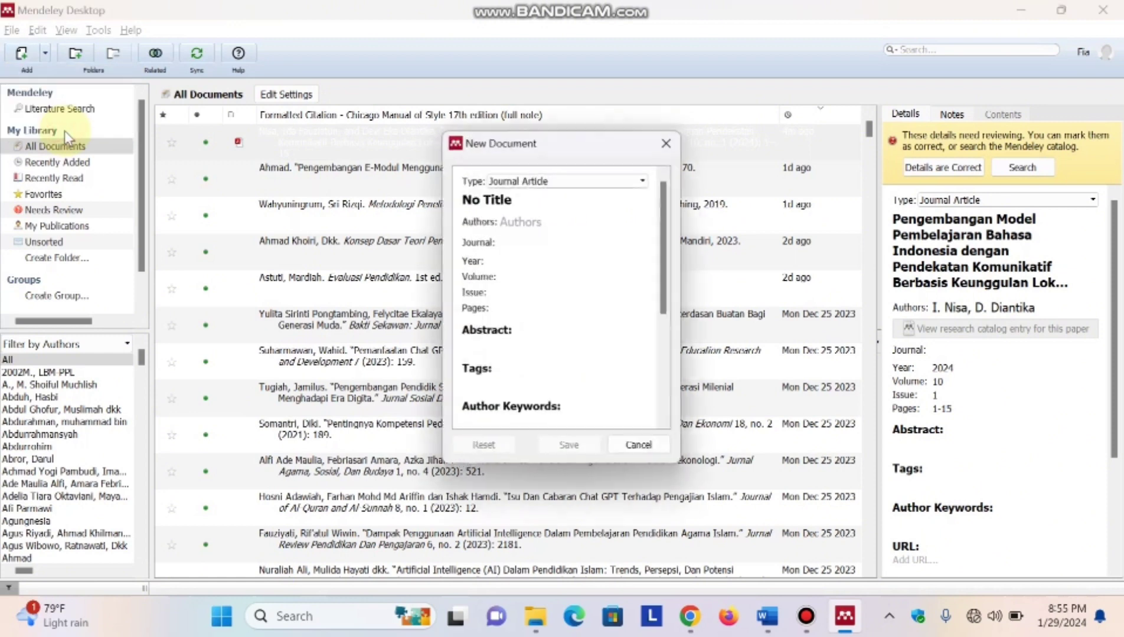
click(576, 180)
click(553, 190)
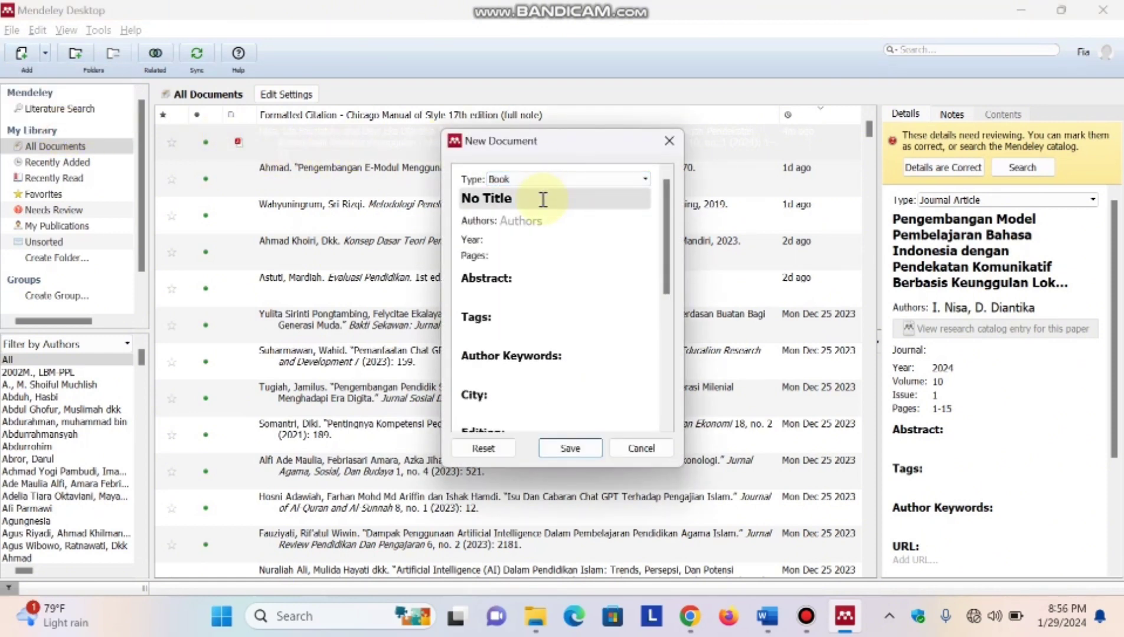
- Give the new book entry the title "Motivasi Pembelajaran Pendidikan Agama Islam"
click(546, 195)
key(BackSpace)
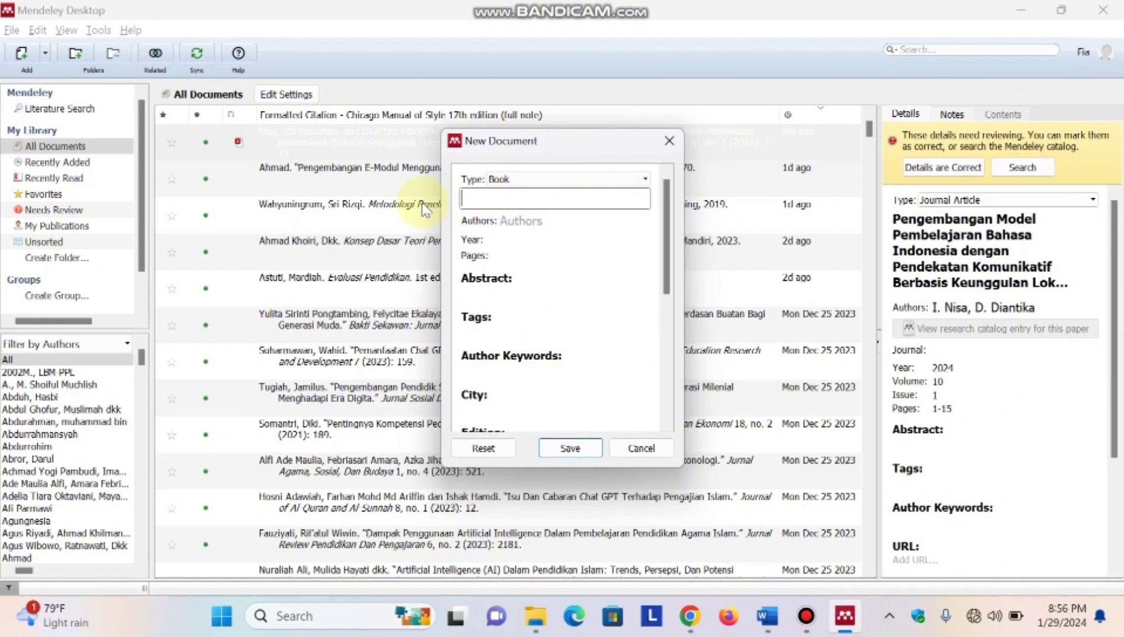
key(Caps_Lock)
text(MO)
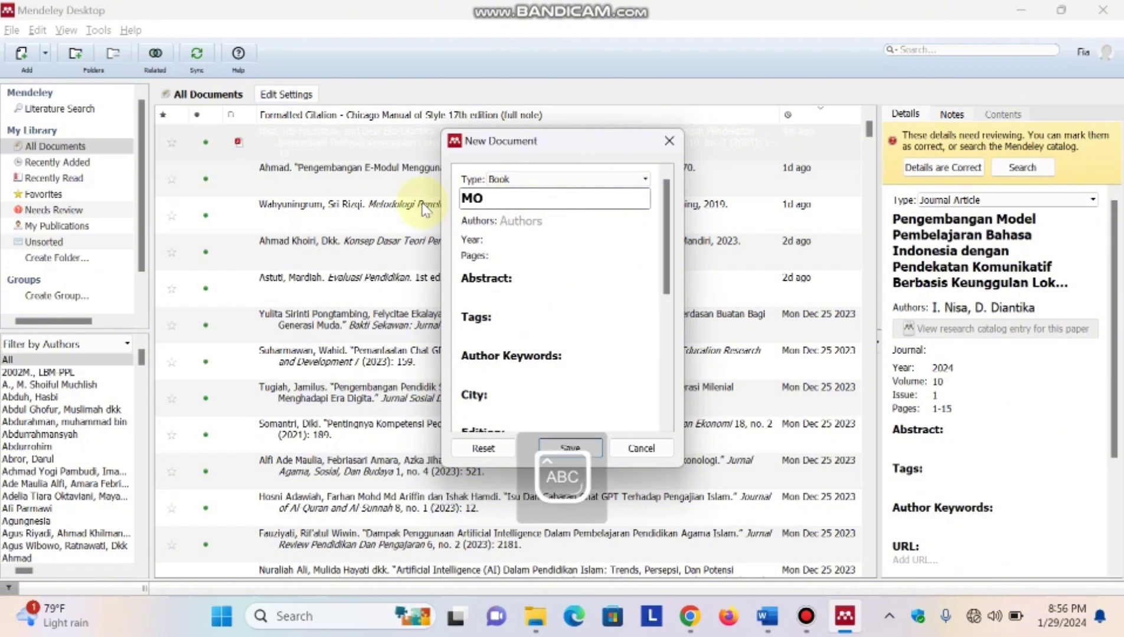
key(Caps_Lock)
key(BackSpace)
text(otib)
key(BackSpace)
text(vasi)
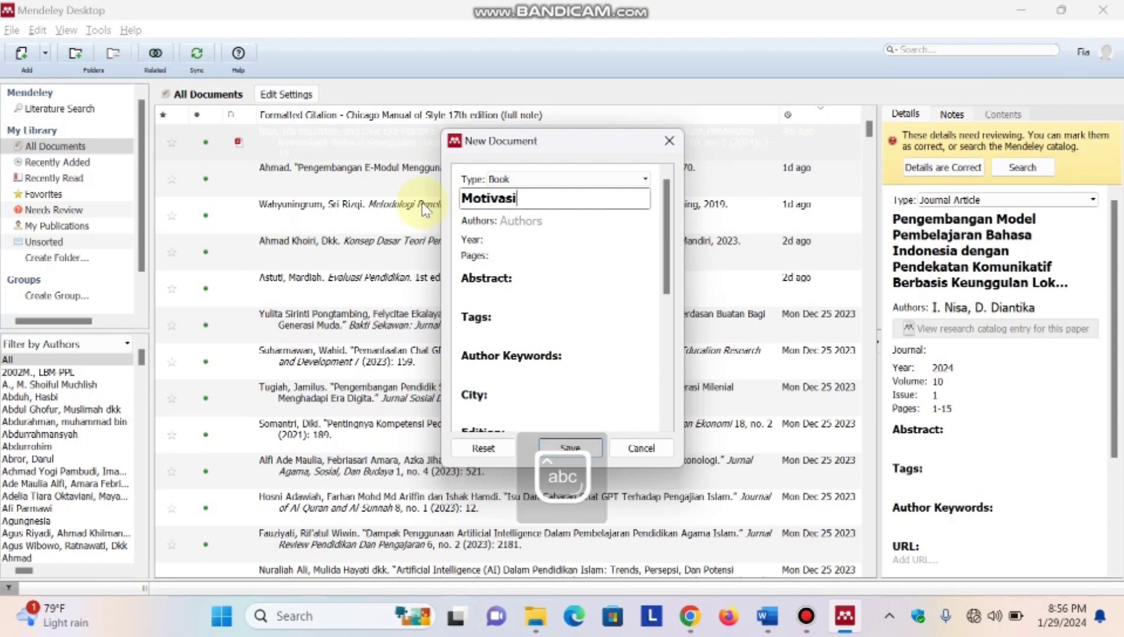
key(Caps_Lock)
text(P)
key(Caps_Lock)
text(embelajaran)
key(Caps_Lock)
text(P)
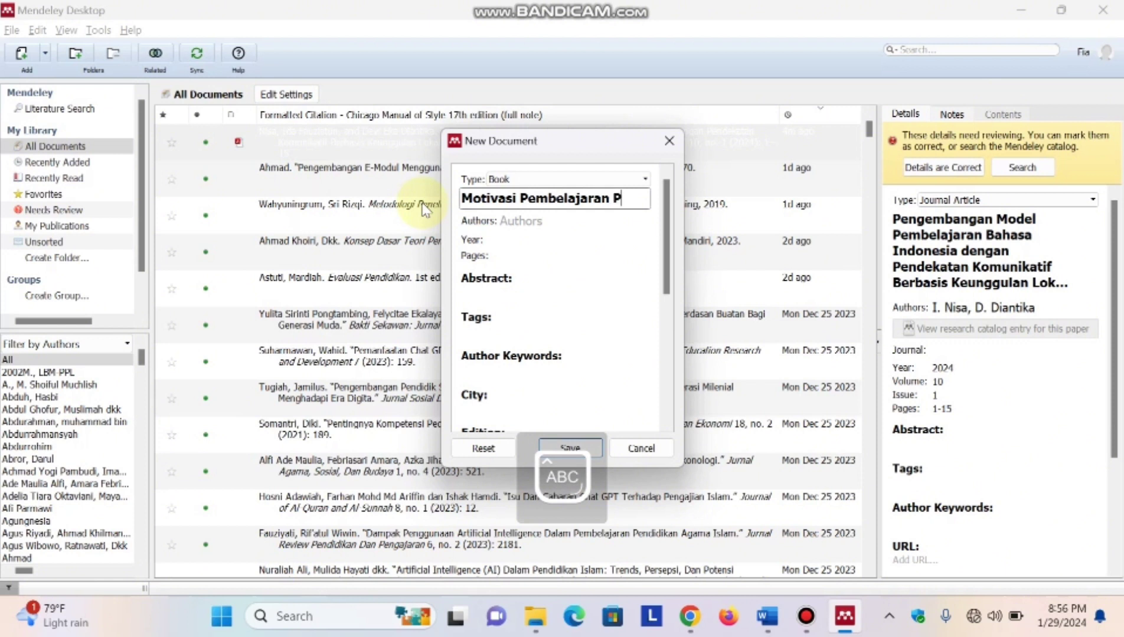
key(Caps_Lock)
text(endidikan)
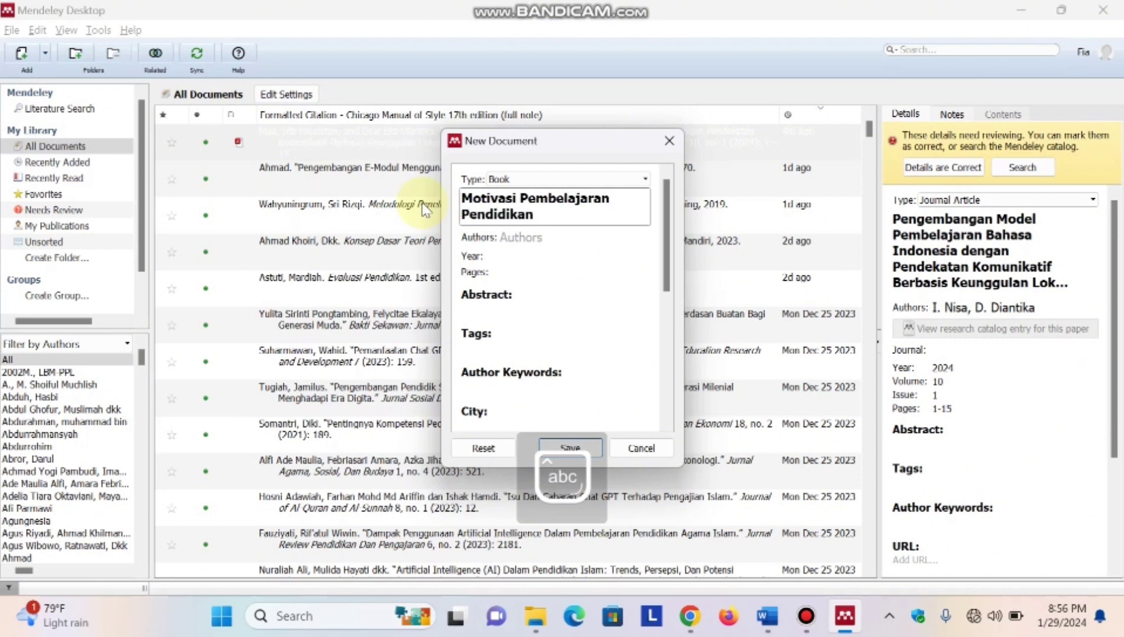
key(Caps_Lock)
text(A)
key(Caps_Lock)
text(gama)
key(Caps_Lock)
text(I)
key(Caps_Lock)
text(slam)
- Enter the author's name in the new book entry
click(511, 239)
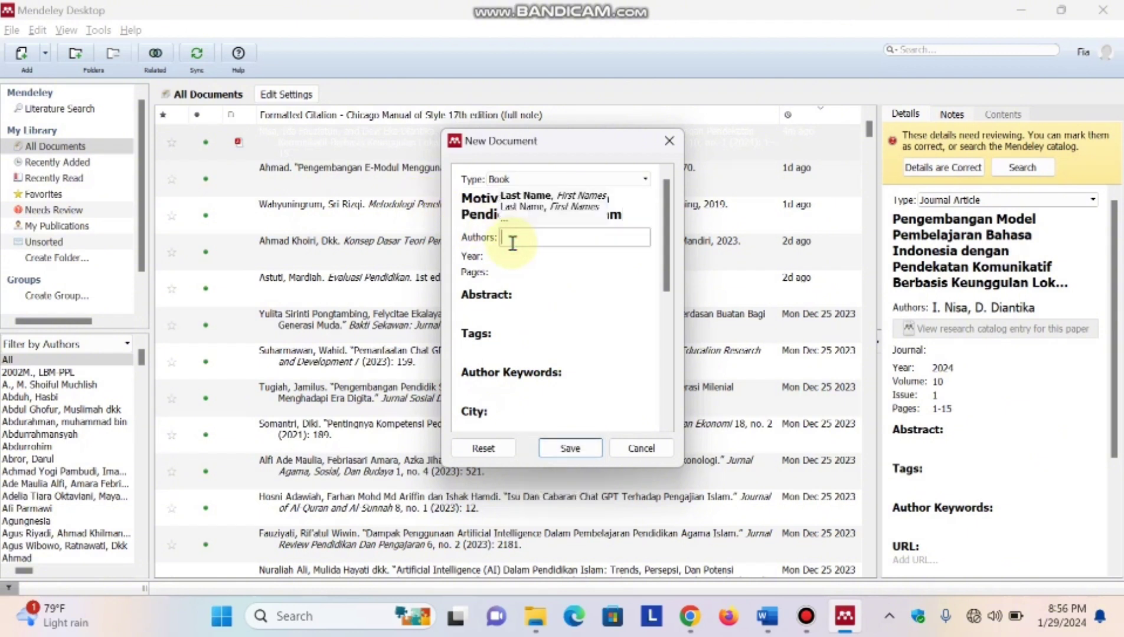
key(Caps_Lock)
text(D)
key(Caps_Lock)
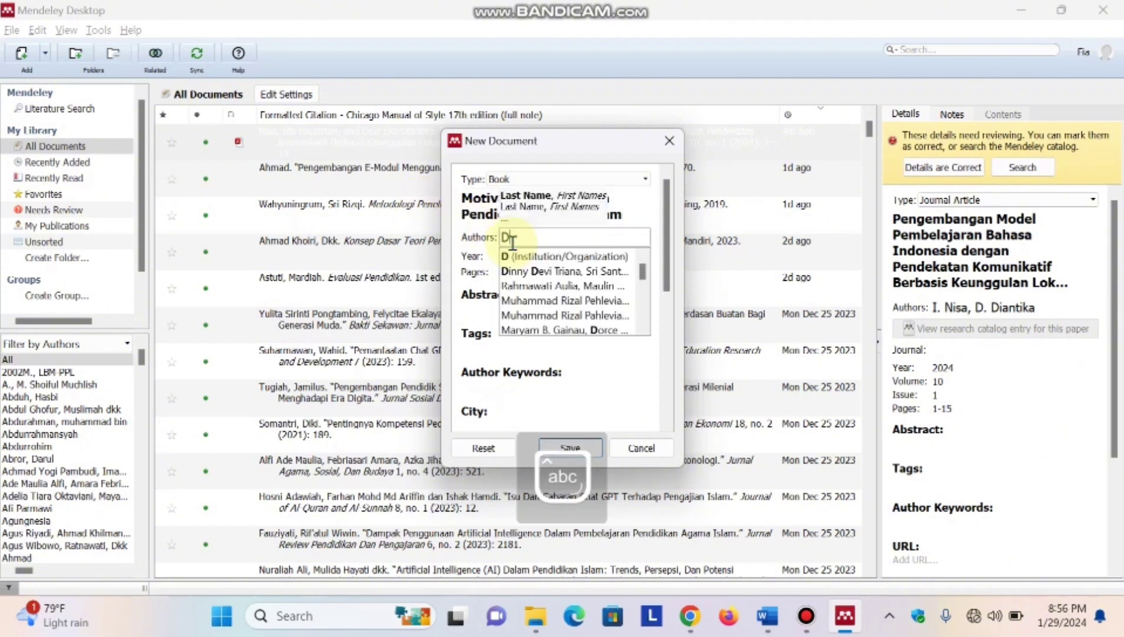
text(ahwadin)
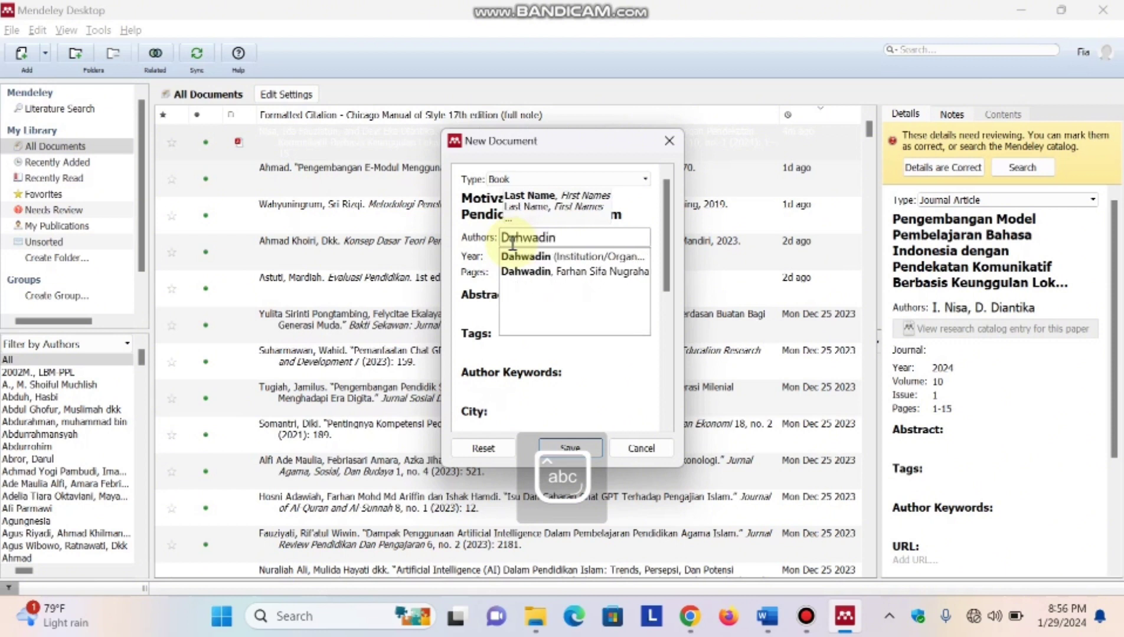
click(494, 257)
click(501, 257)
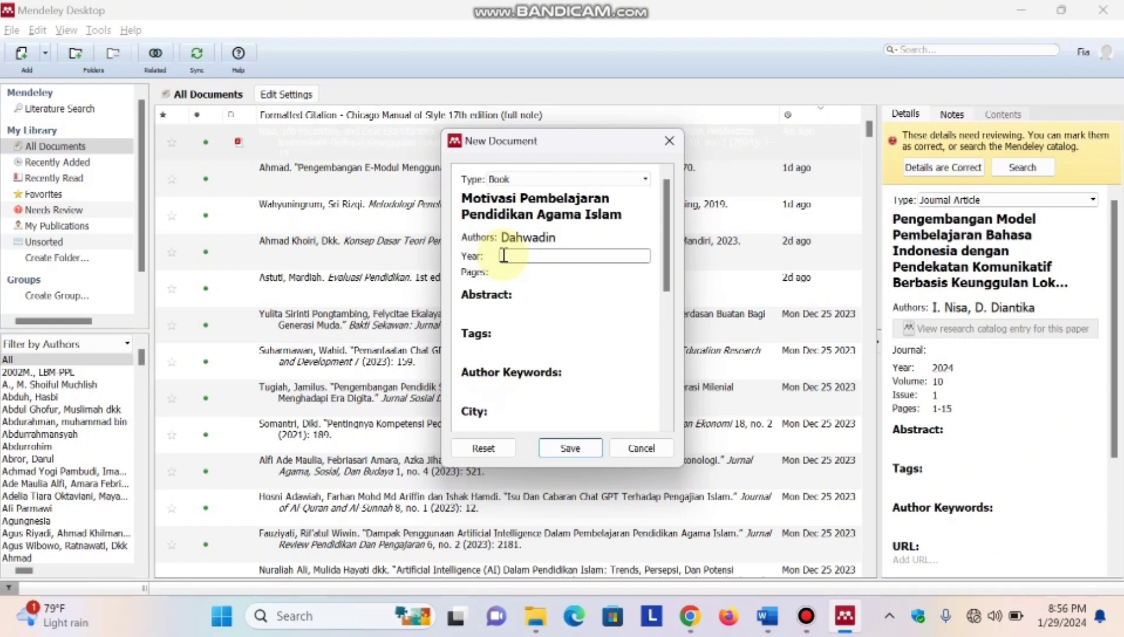
click(563, 238)
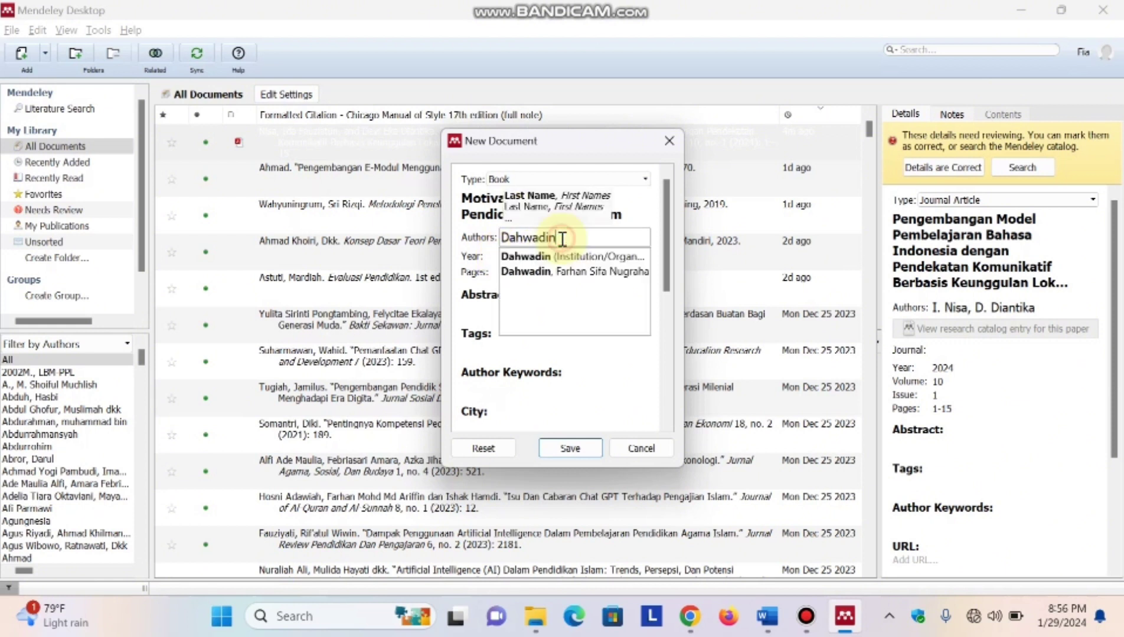
click(483, 254)
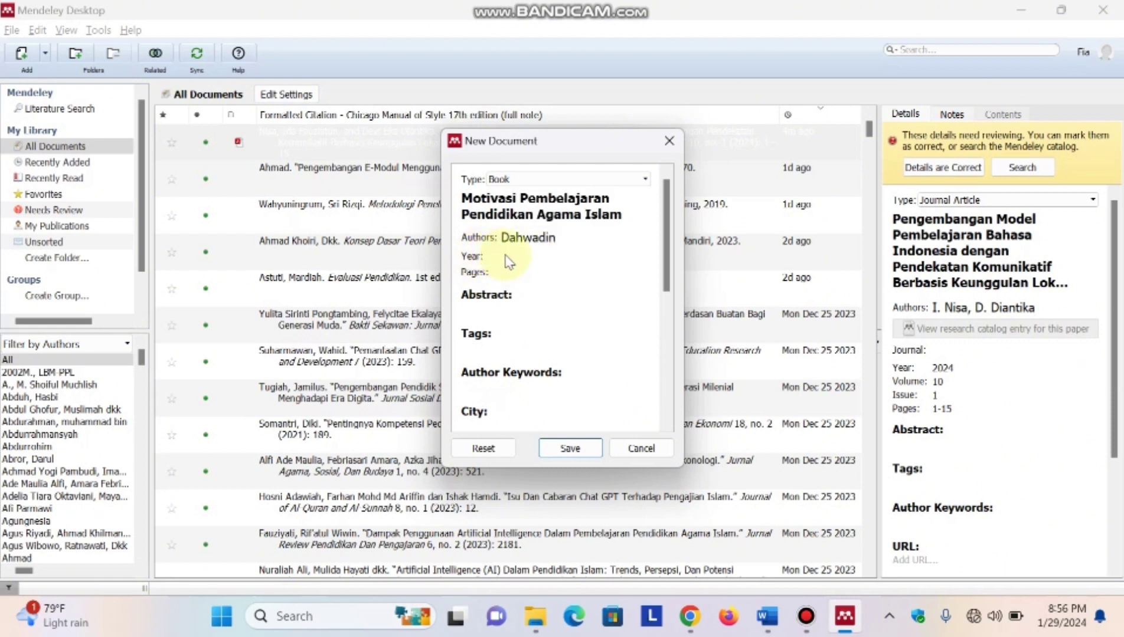
- Set the book entry's year to 2019 and its pages to 50
click(506, 256)
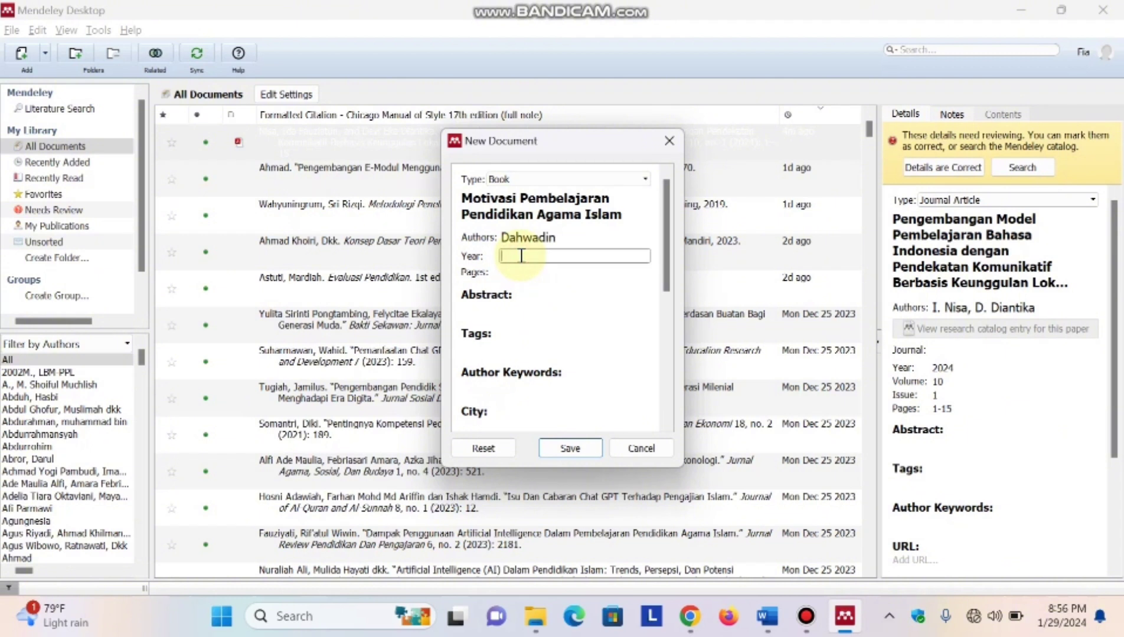
text(2019)
click(502, 276)
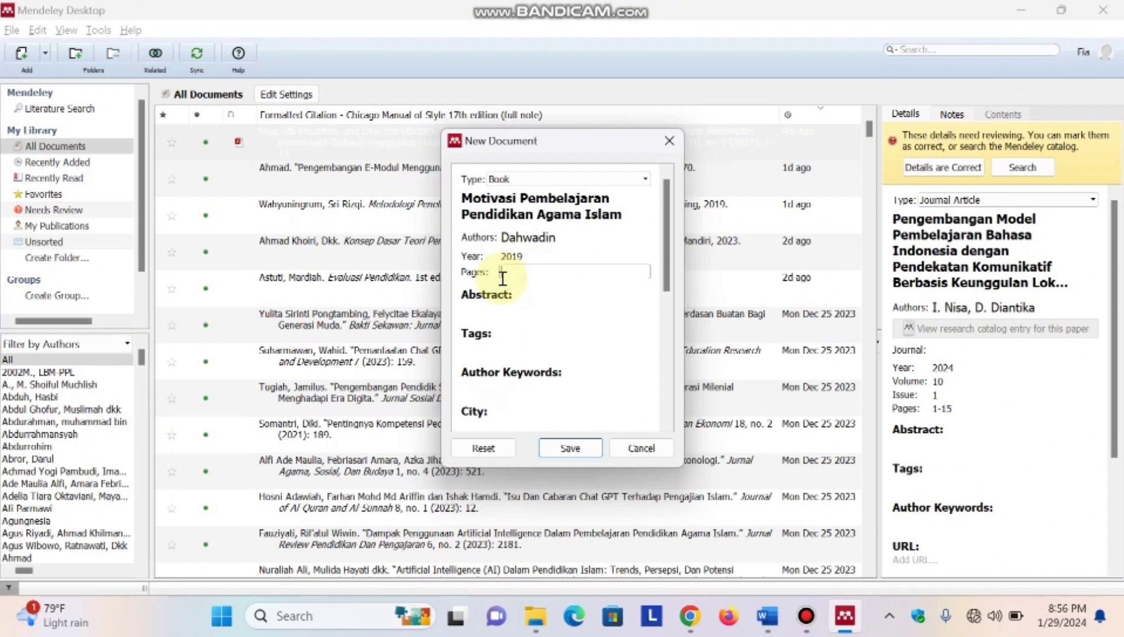
text(50)
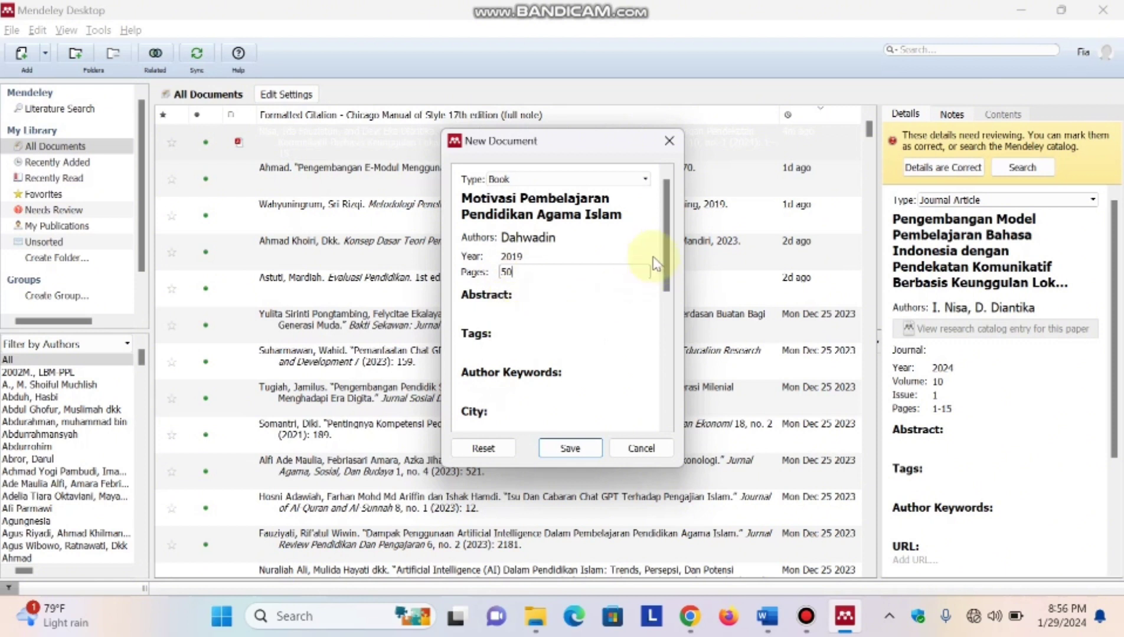
- Set the book entry's city to Wonosobo and its edition to 1
drag(667, 247, 661, 296)
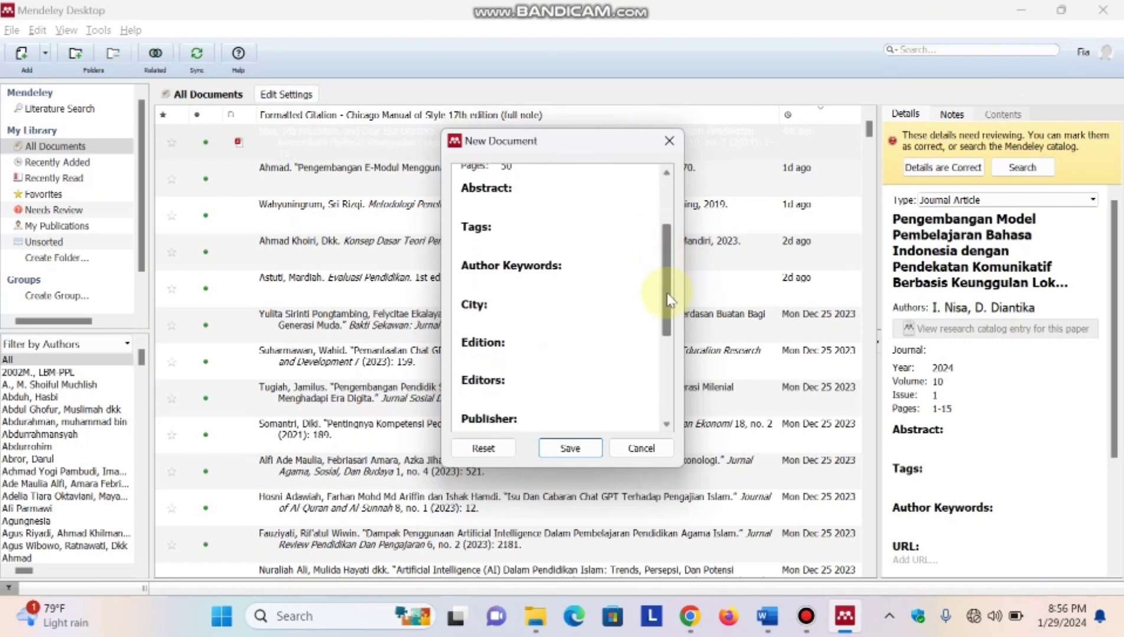
click(475, 320)
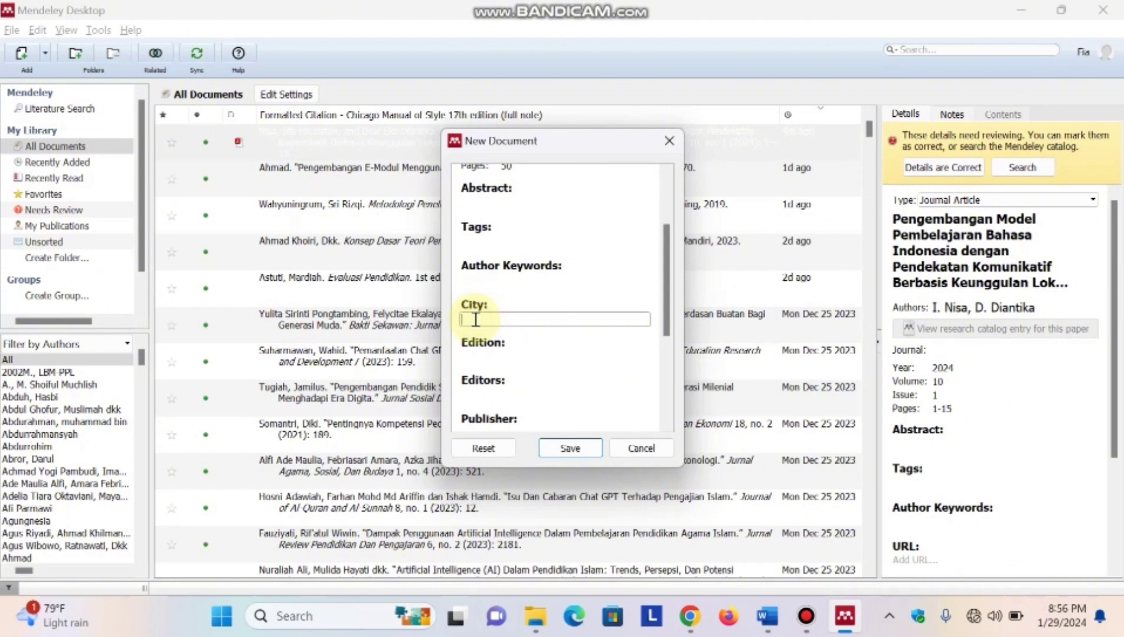
text(W)
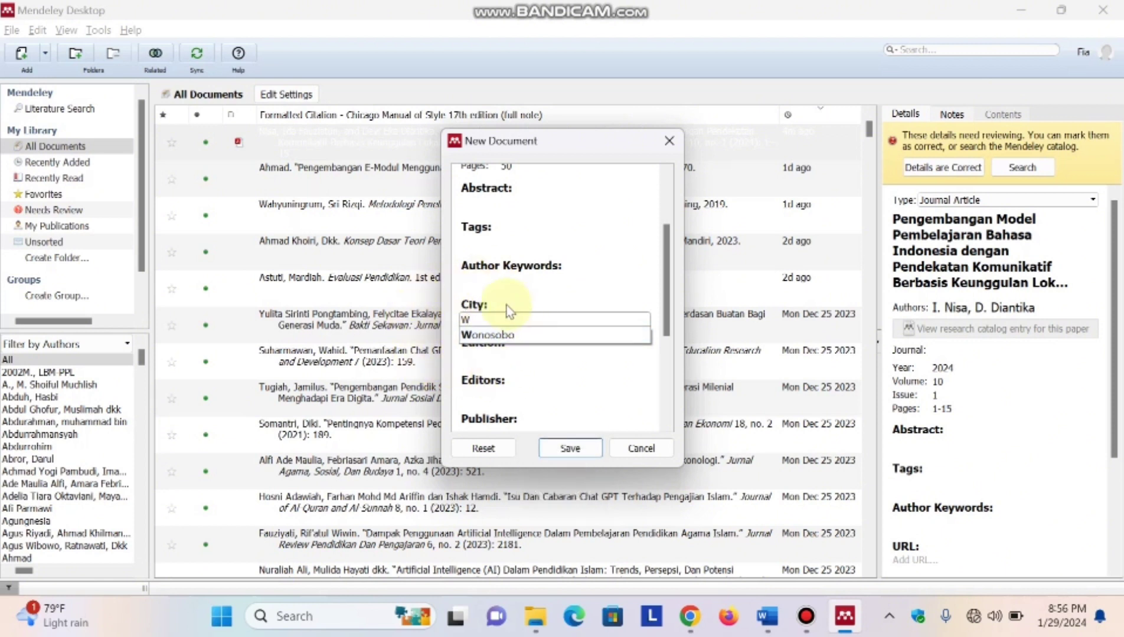
click(465, 344)
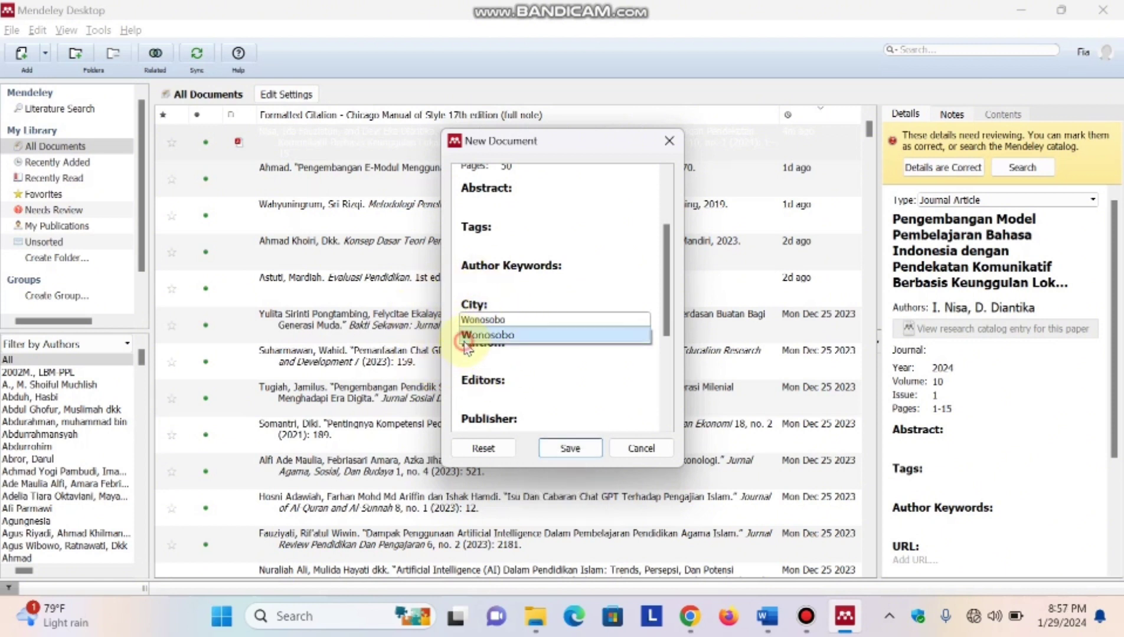
click(489, 358)
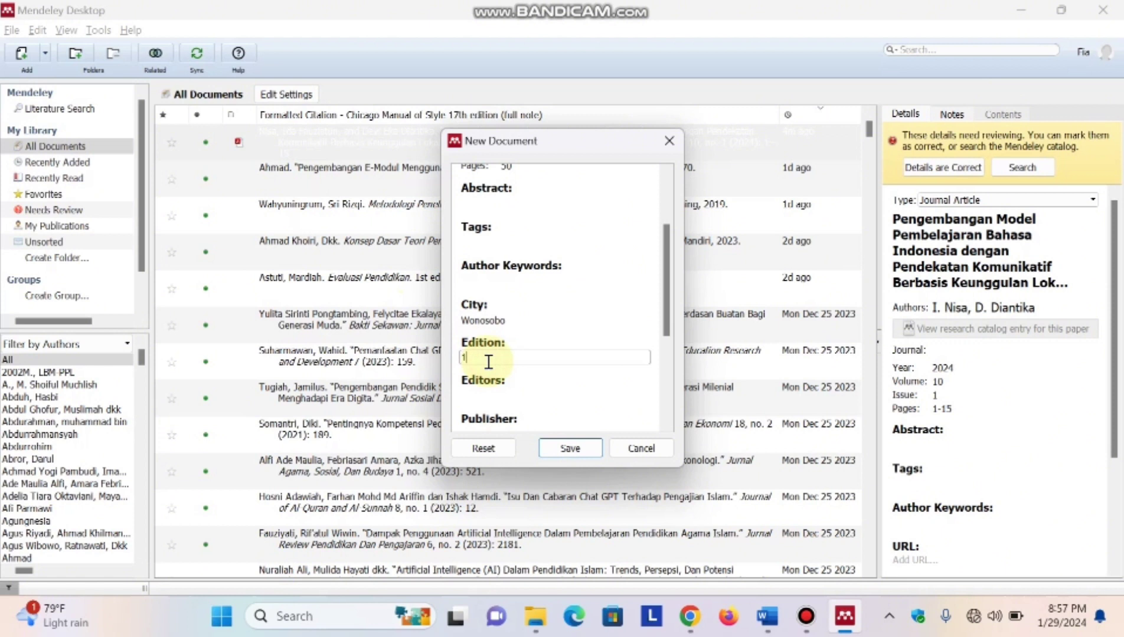
- Set the book entry's publisher to CV Mangku Bumi Media and save the new document
drag(668, 302, 657, 343)
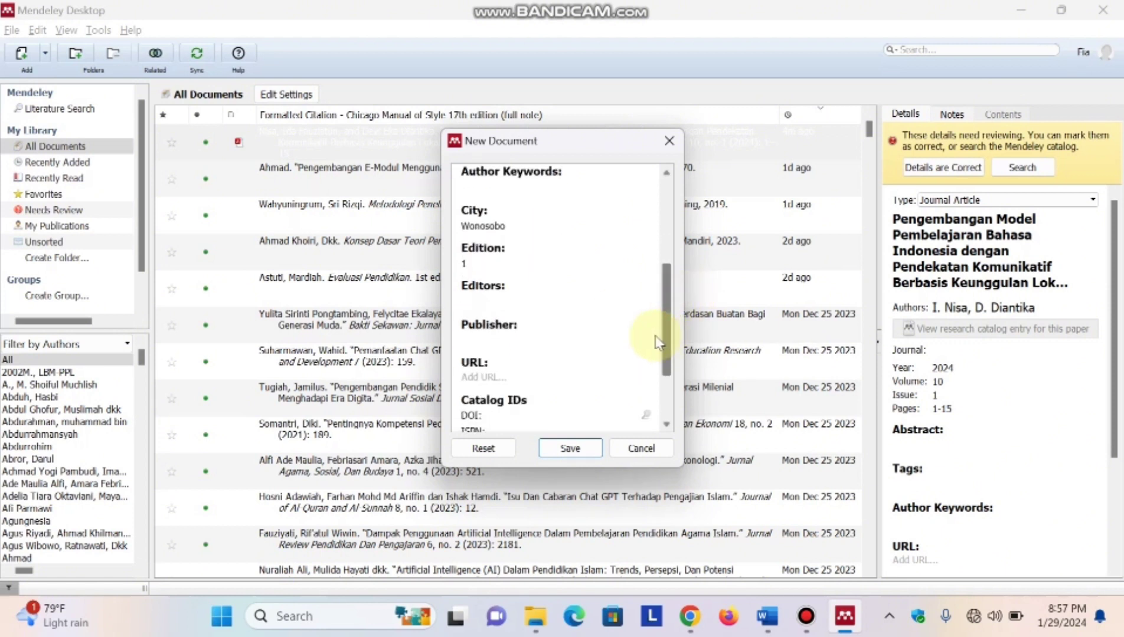
click(475, 338)
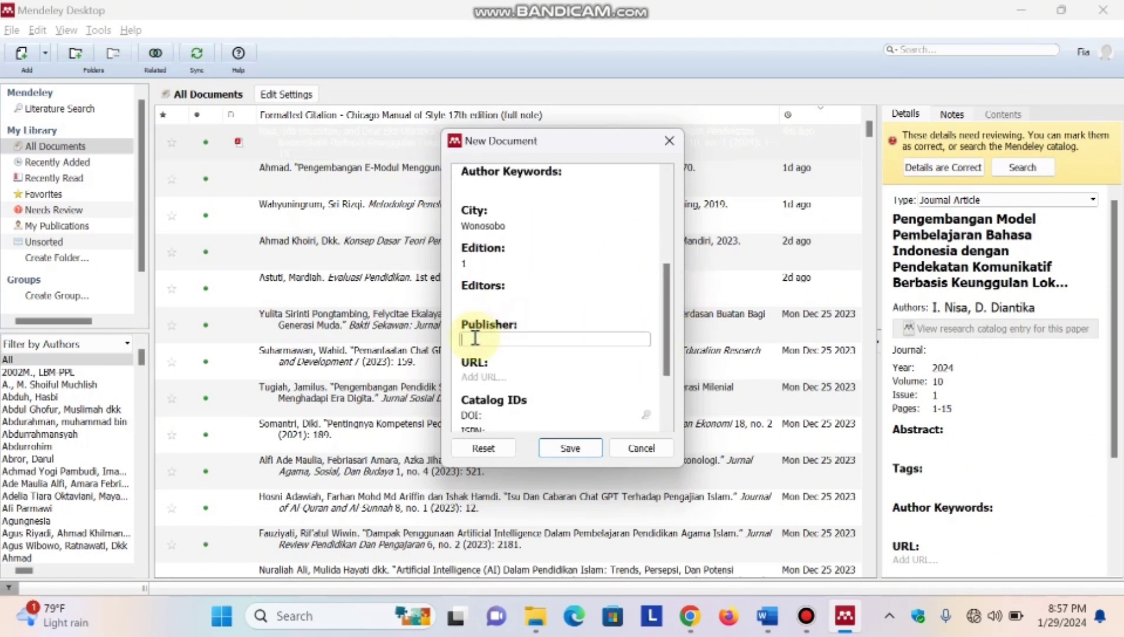
key(Caps_Lock)
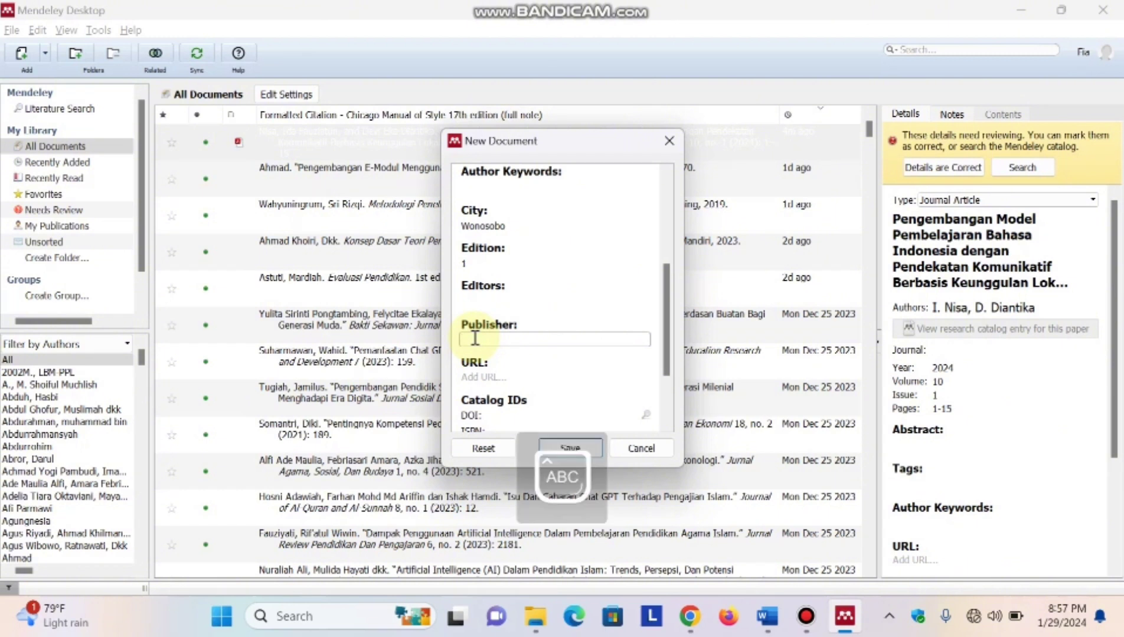
text(CV M)
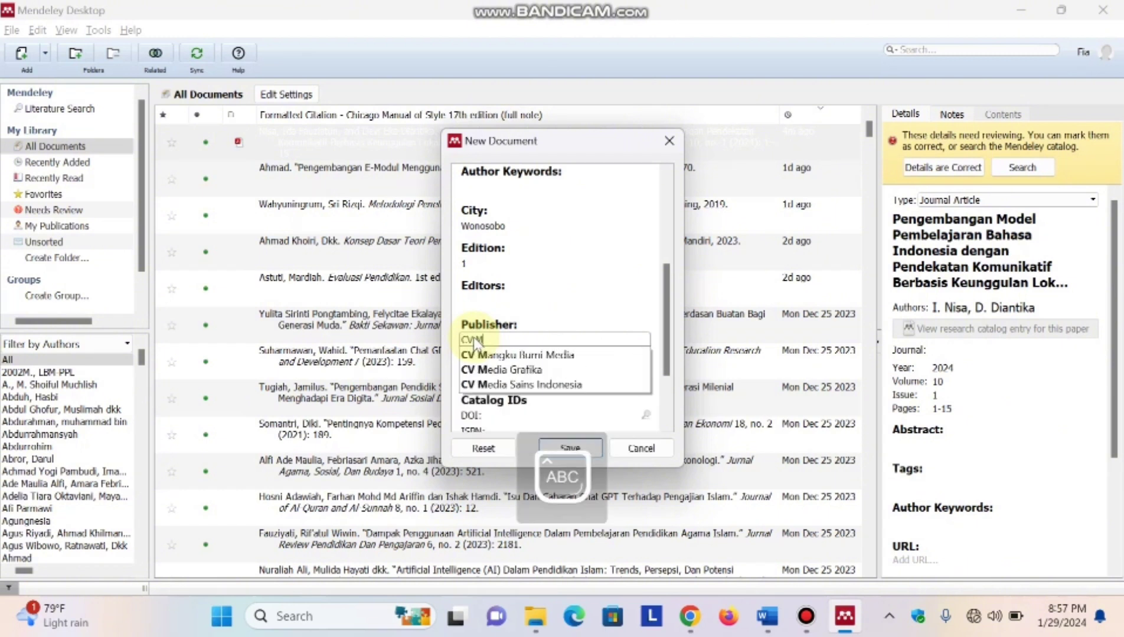
key(Caps_Lock)
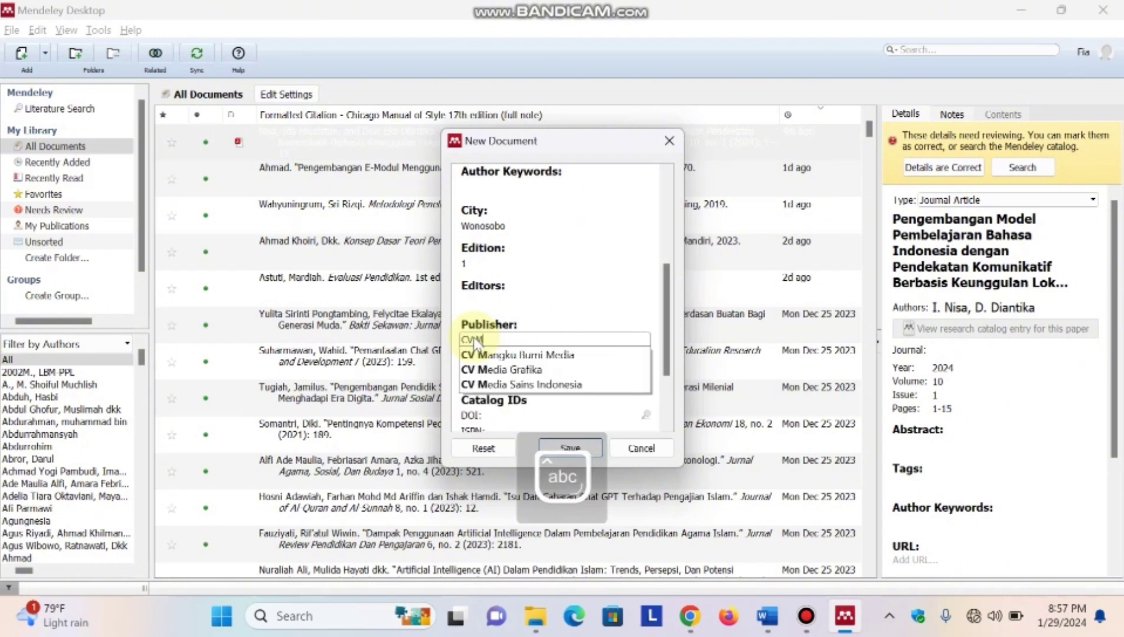
click(539, 359)
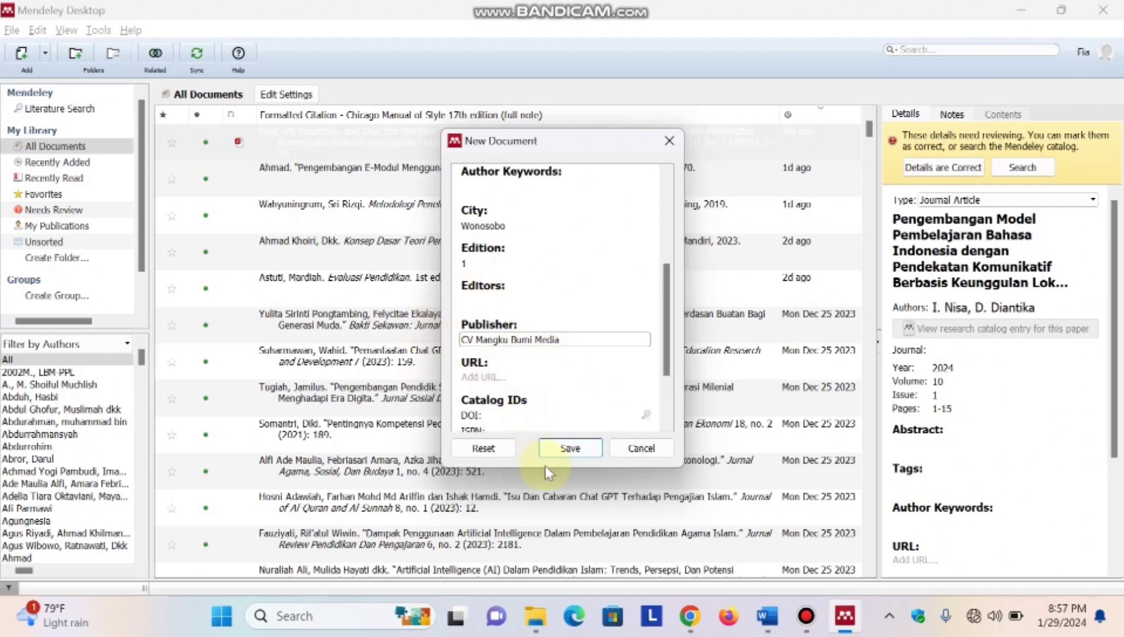
click(568, 452)
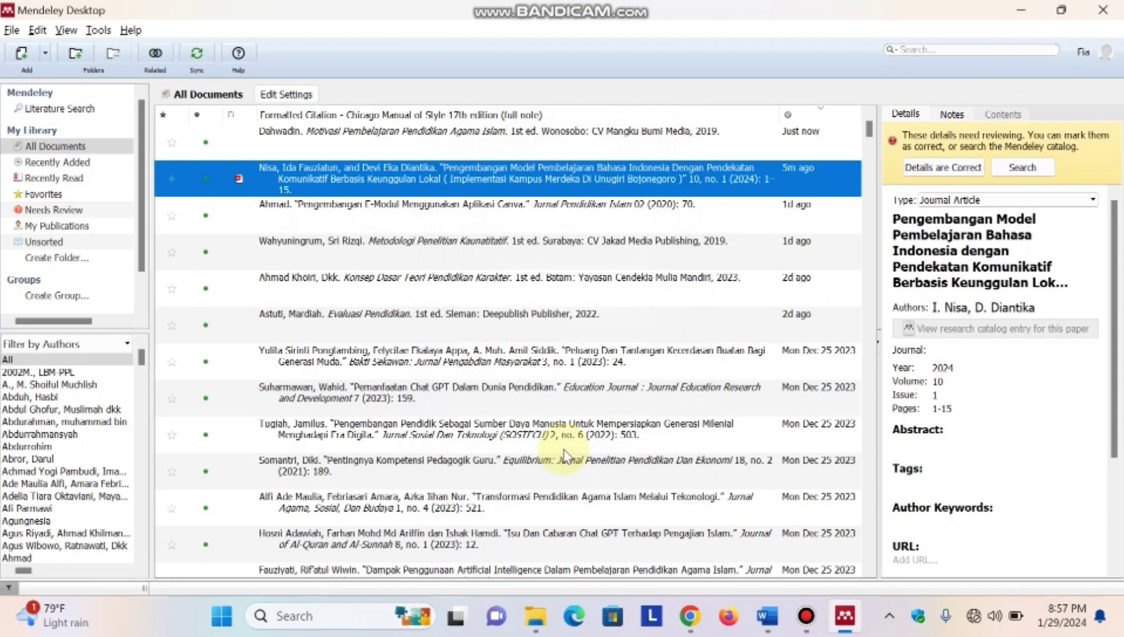
- Switch to Word and cite the book "Motivasi Pembelajaran Pendidikan Agama Islam" in footnote 1 from the Mendeley library
click(768, 617)
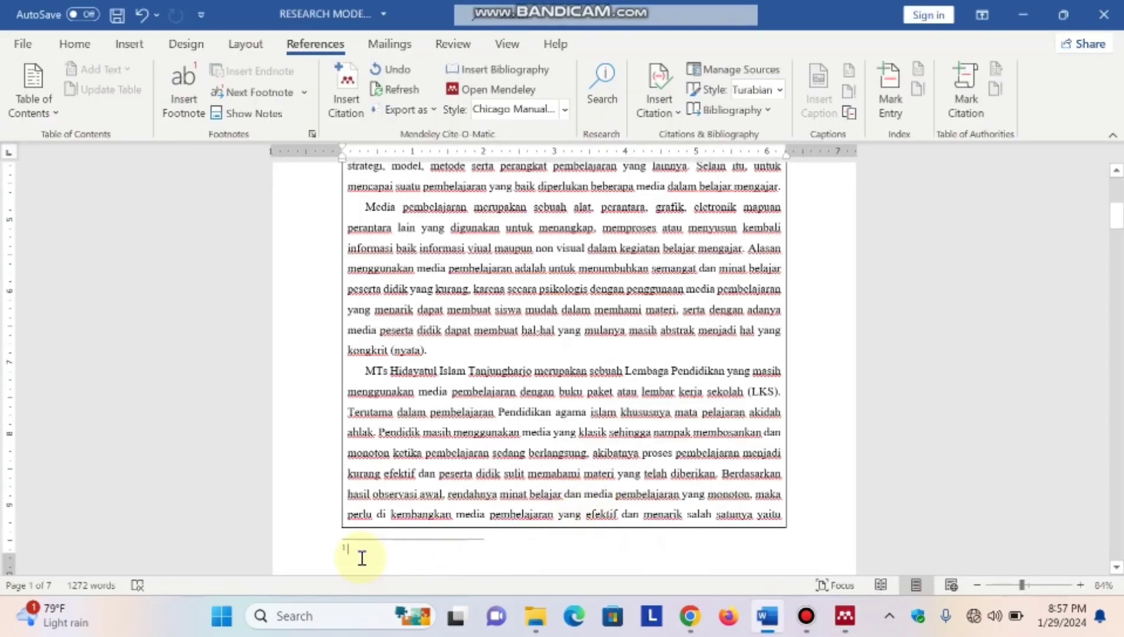
click(349, 105)
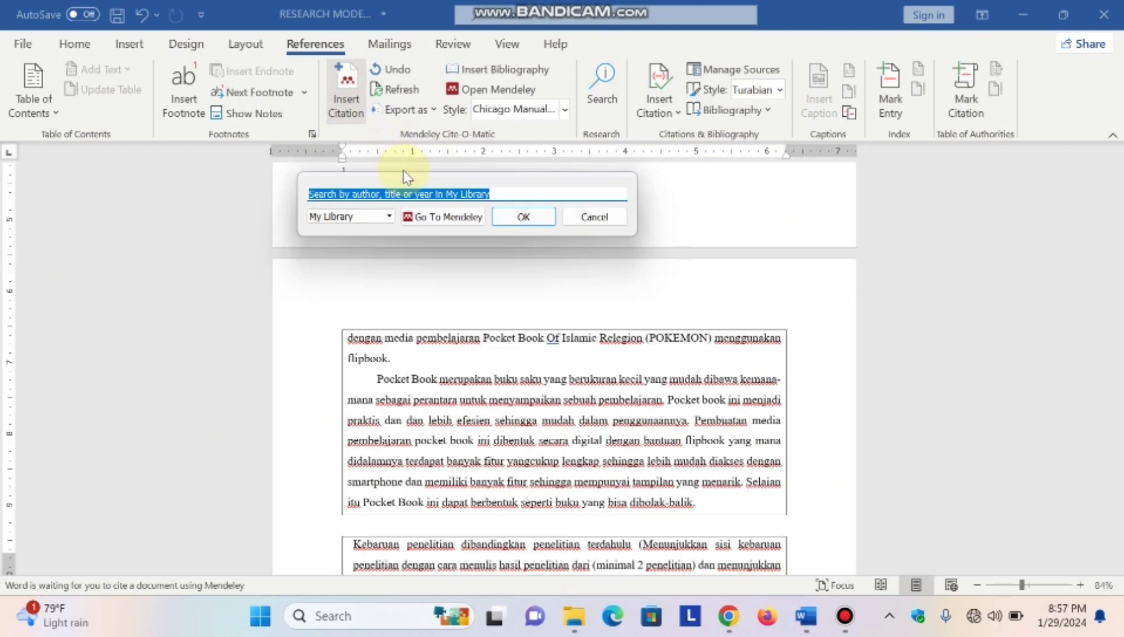
click(453, 222)
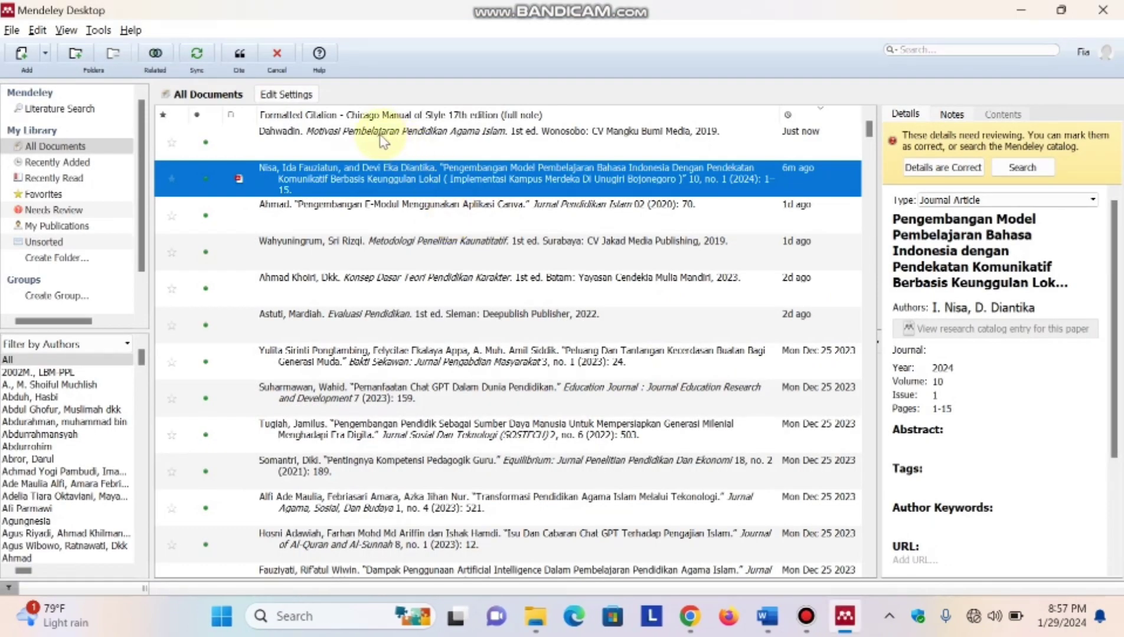
click(380, 141)
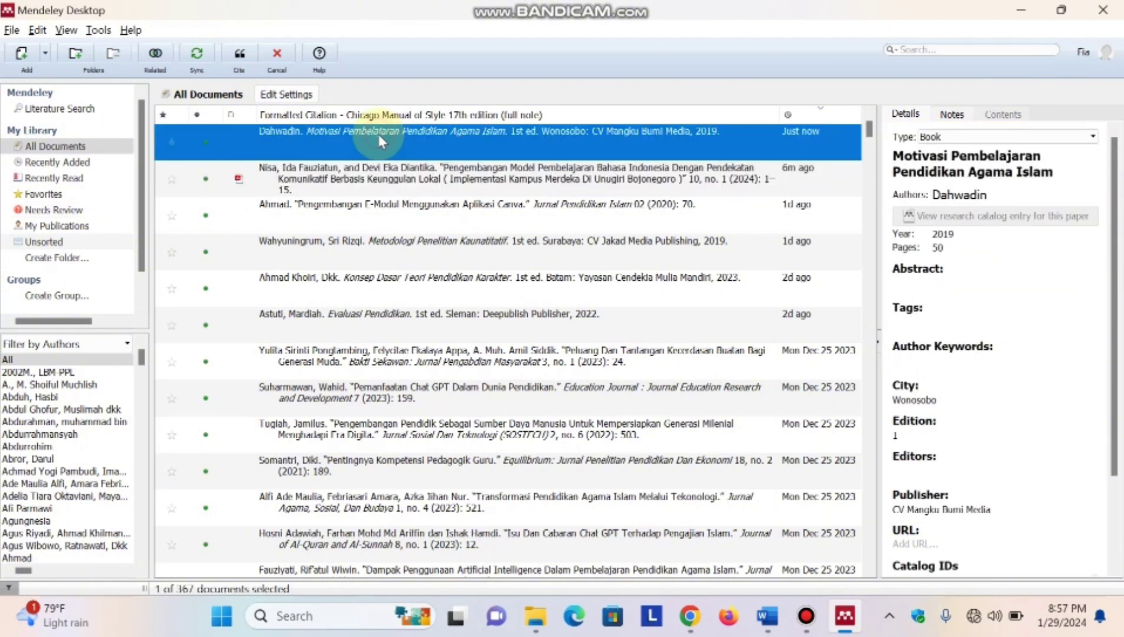
click(240, 58)
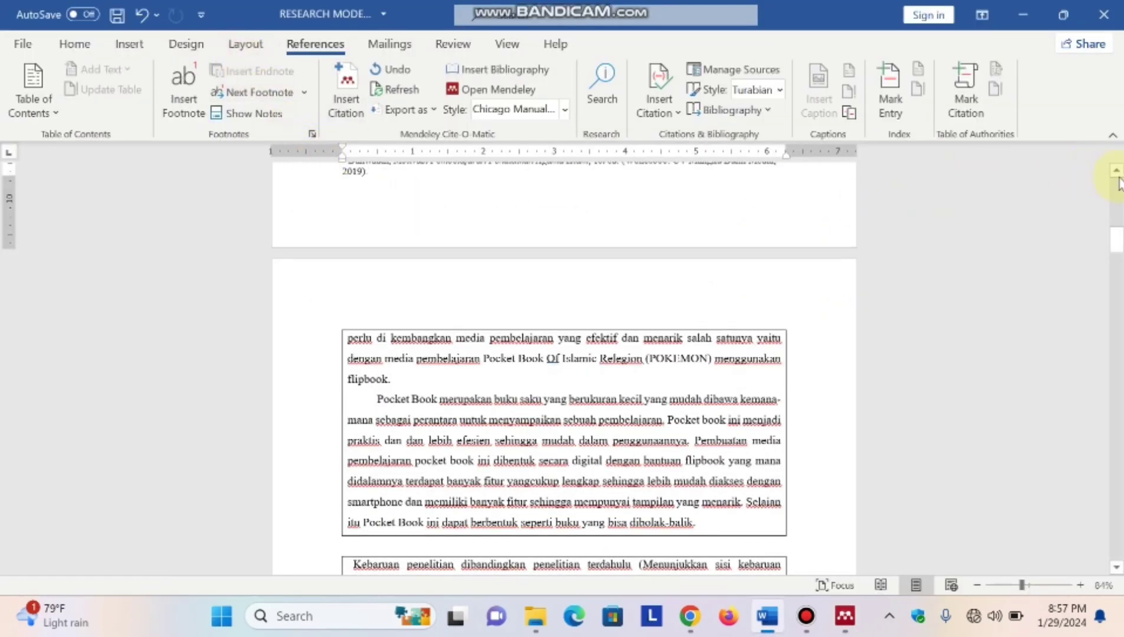
click(1116, 171)
click(1115, 170)
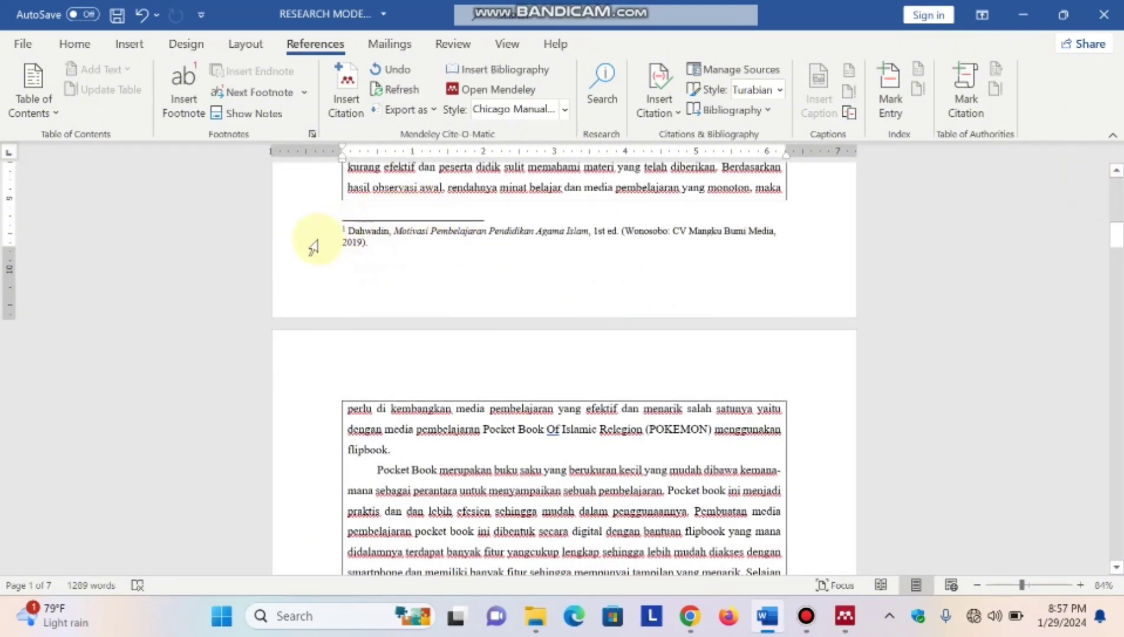
- Delete the book citation from footnote 1, keeping the footnote number
click(380, 245)
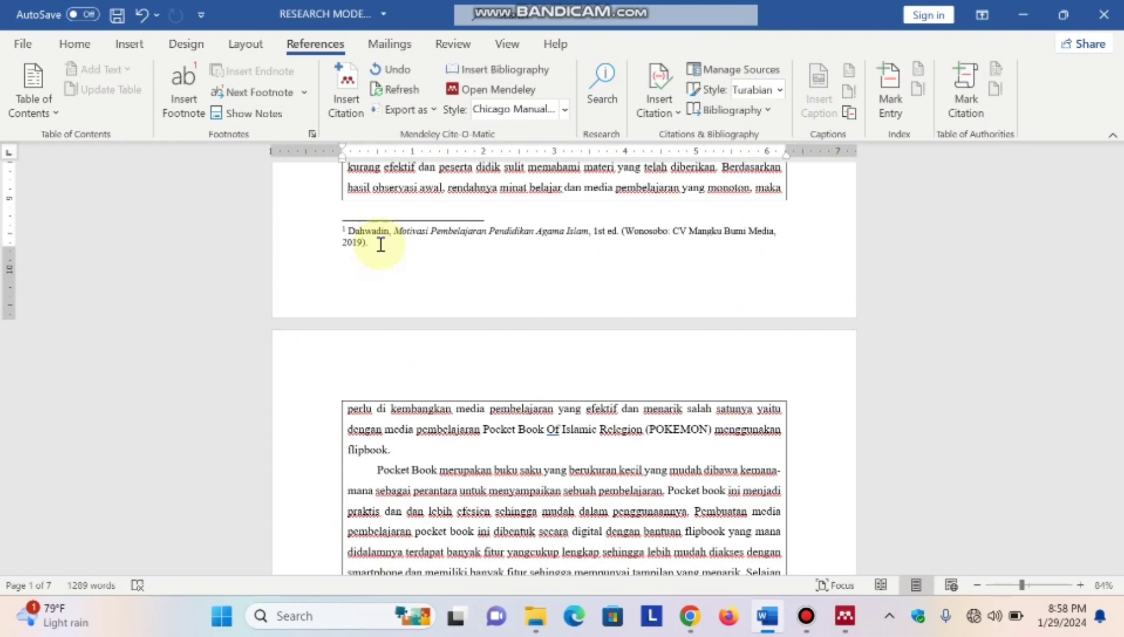
triple_click(381, 245)
key(BackSpace)
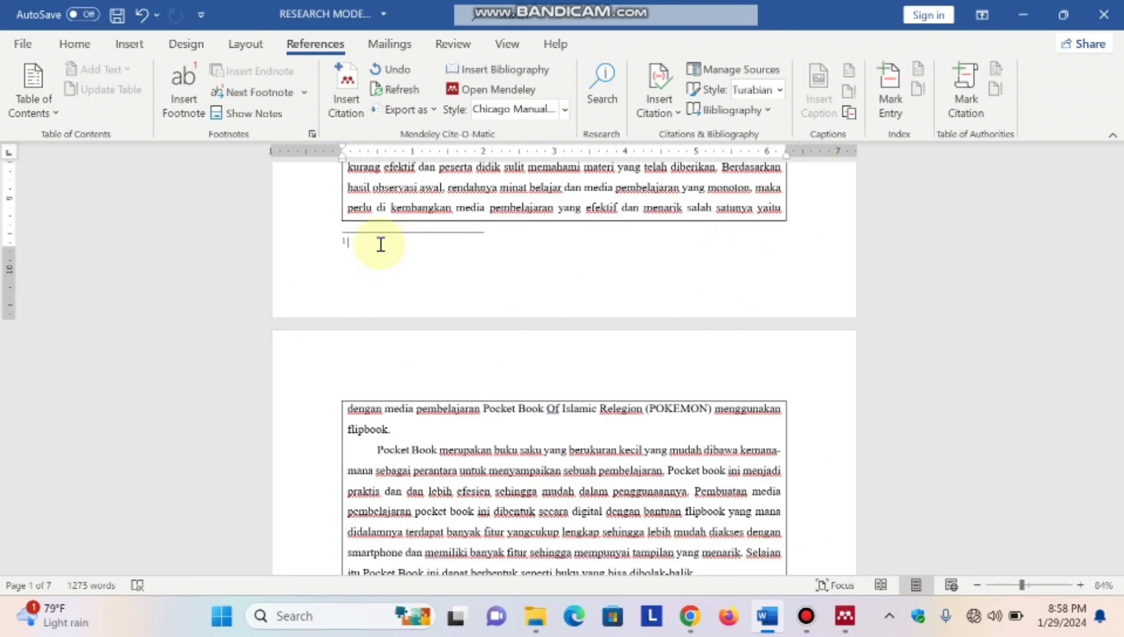
click(350, 111)
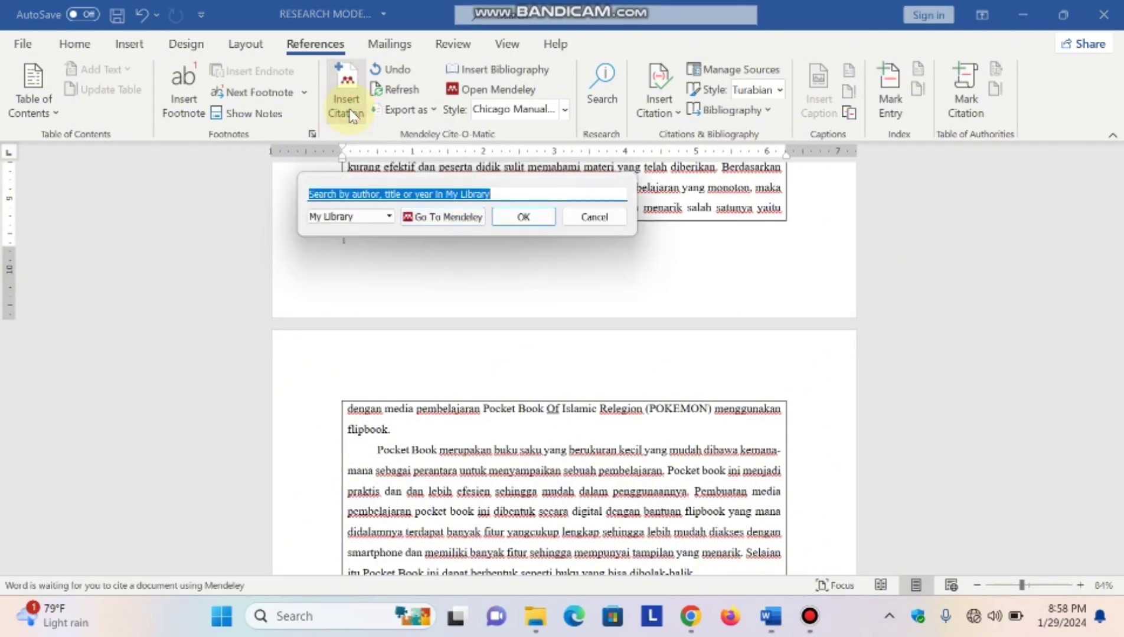
click(437, 219)
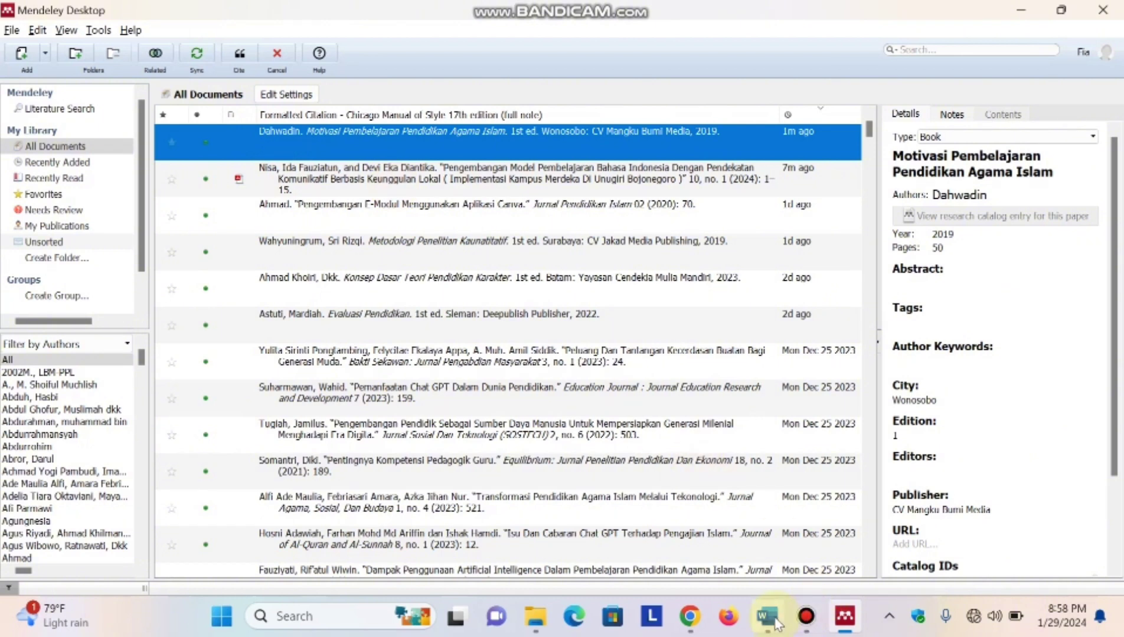
click(772, 621)
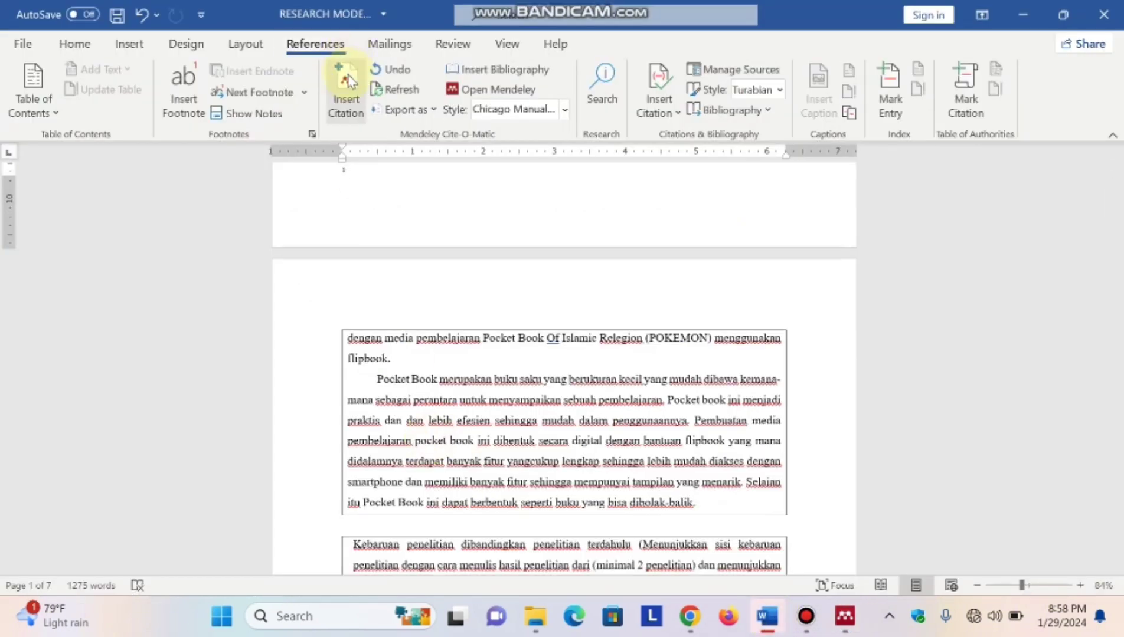
- Start a Mendeley citation in footnote 1, search by the author's name and pick "Motivasi Pembelajaran Pendidikan Agama Islam"
click(347, 92)
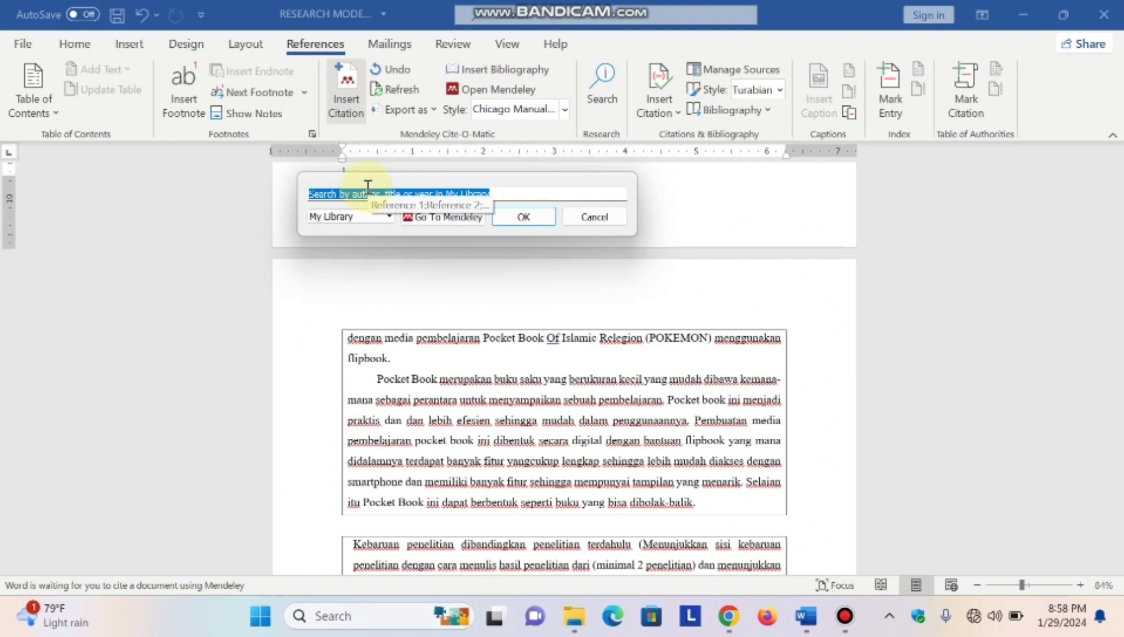
text(da)
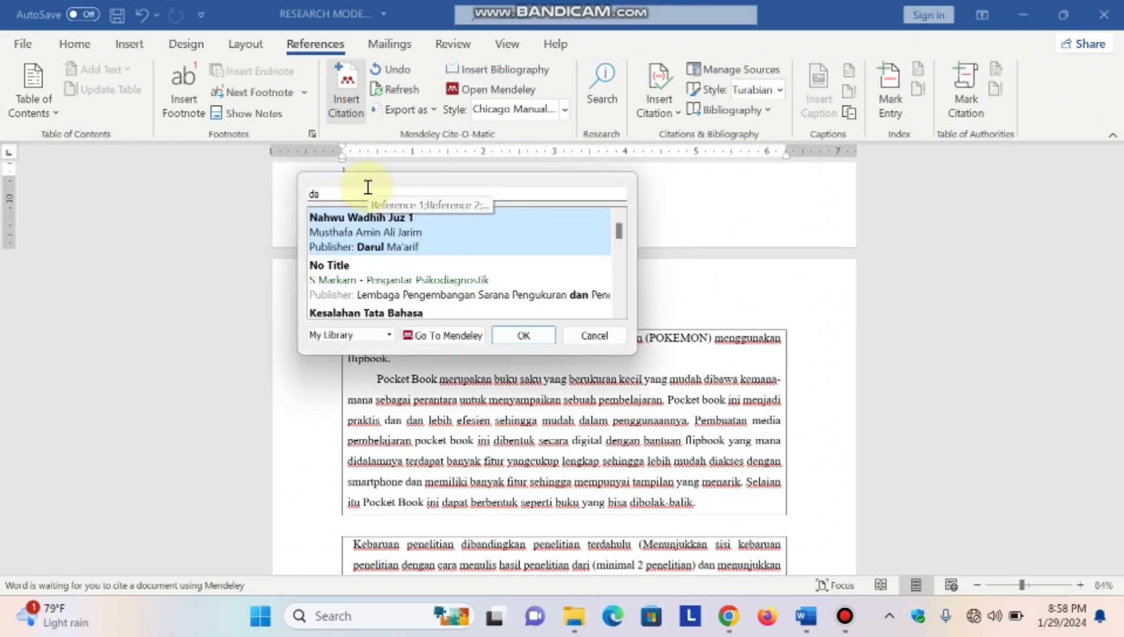
text(hwa)
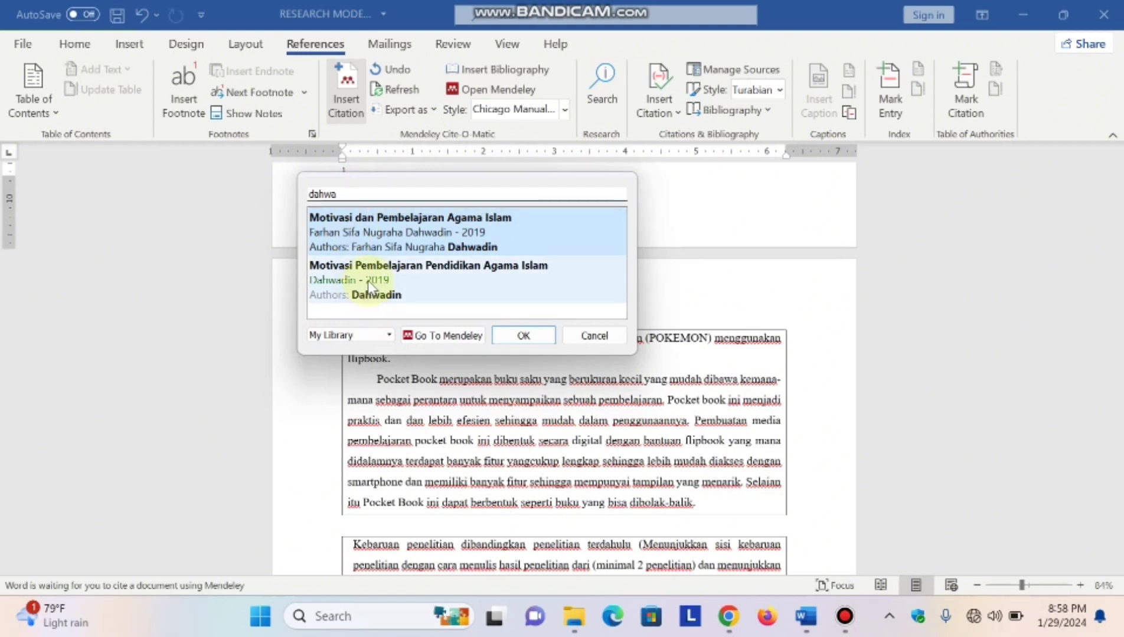
click(368, 281)
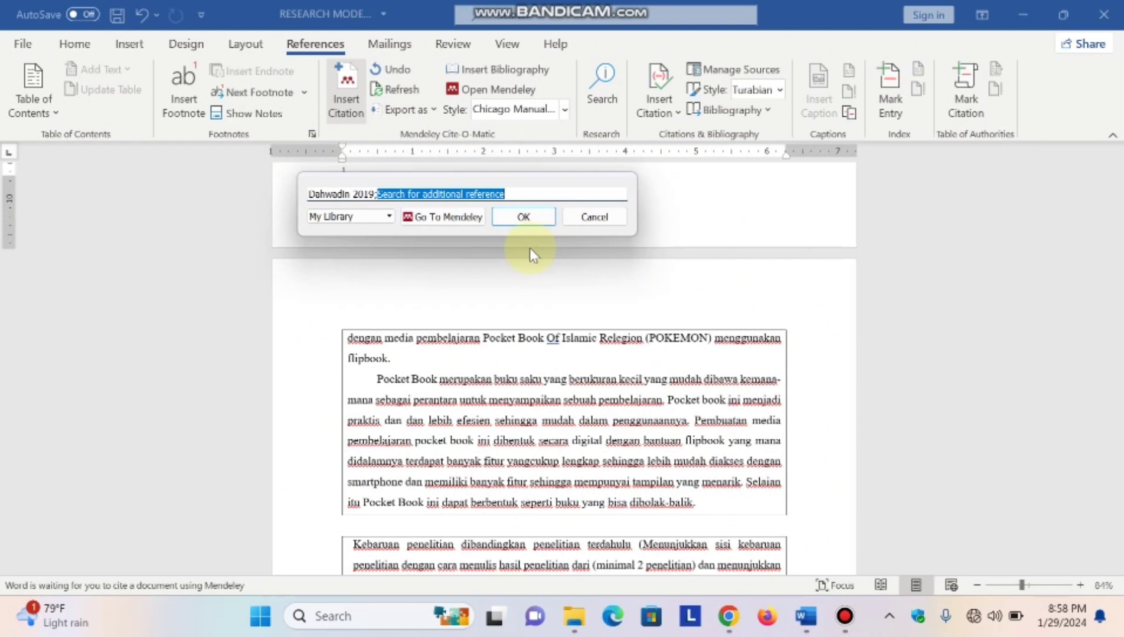
key(BackSpace)
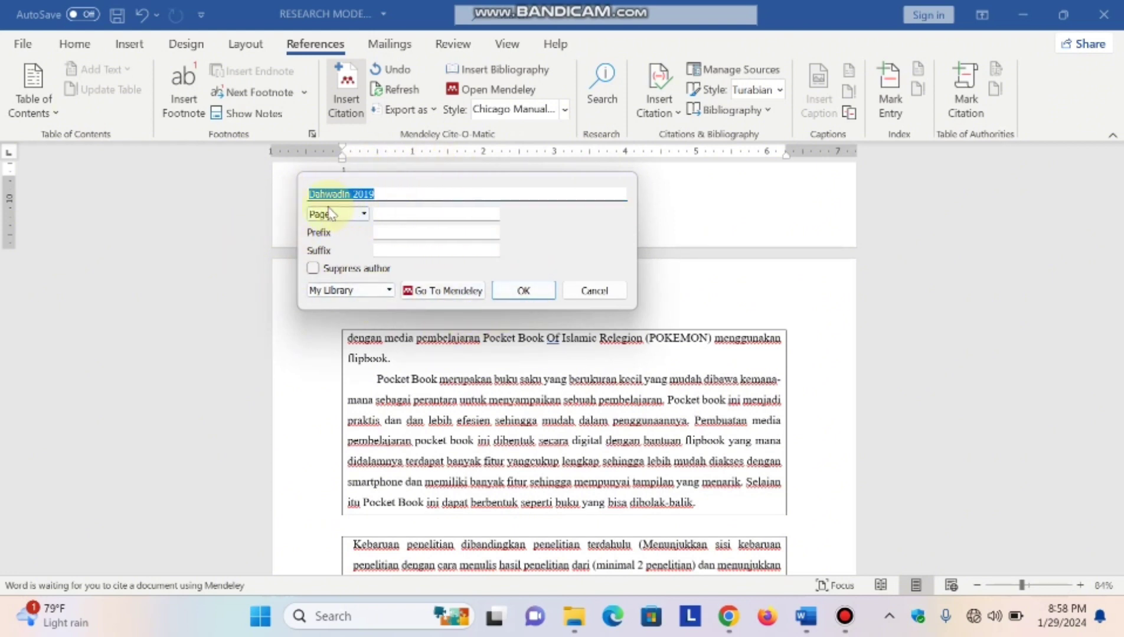
- Set the citation's Page locator to 50 and insert the citation into footnote 1
click(364, 214)
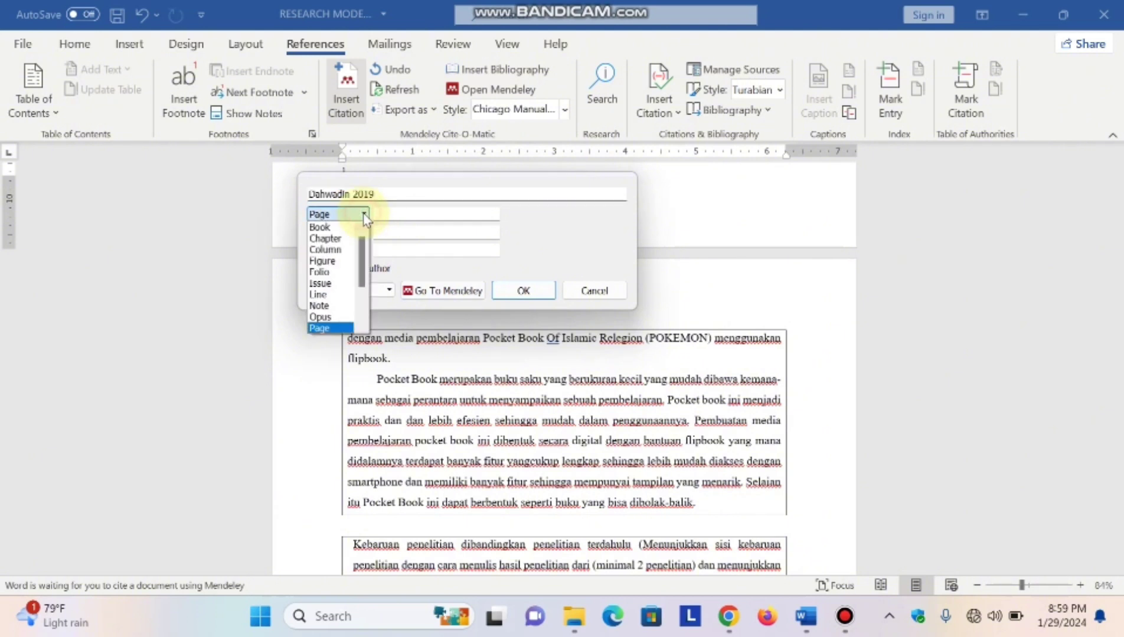
click(343, 329)
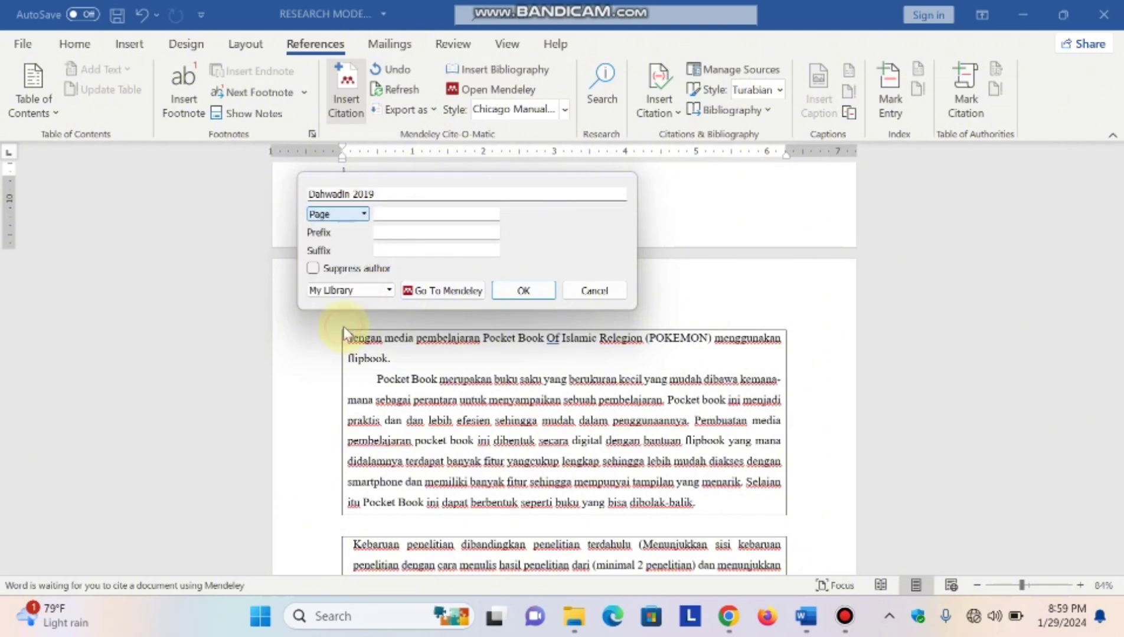
click(385, 212)
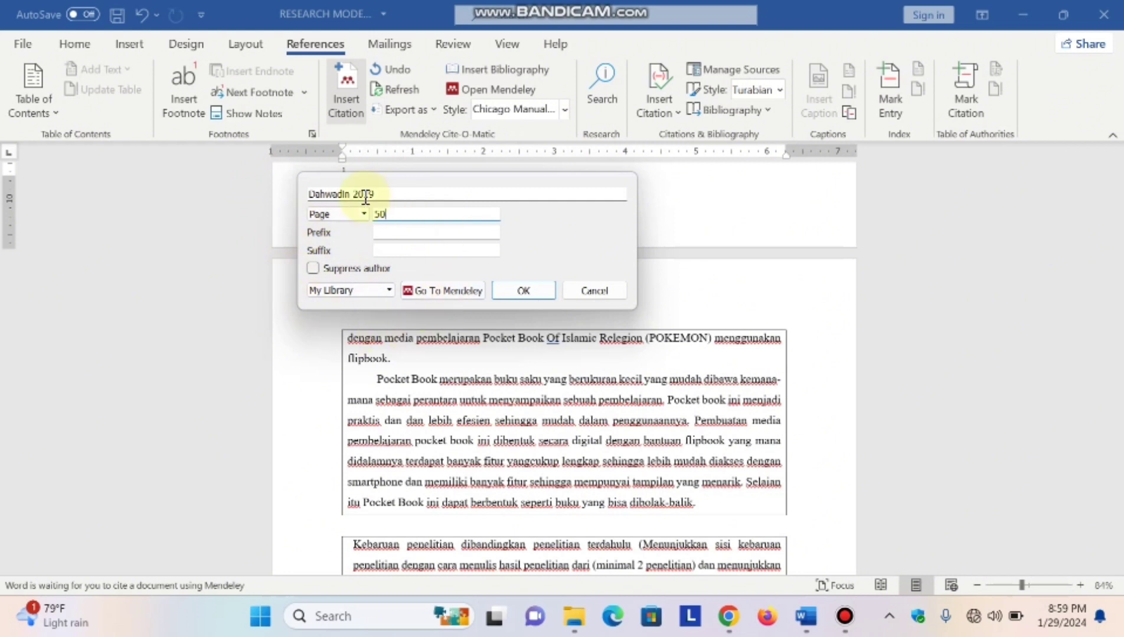
click(514, 291)
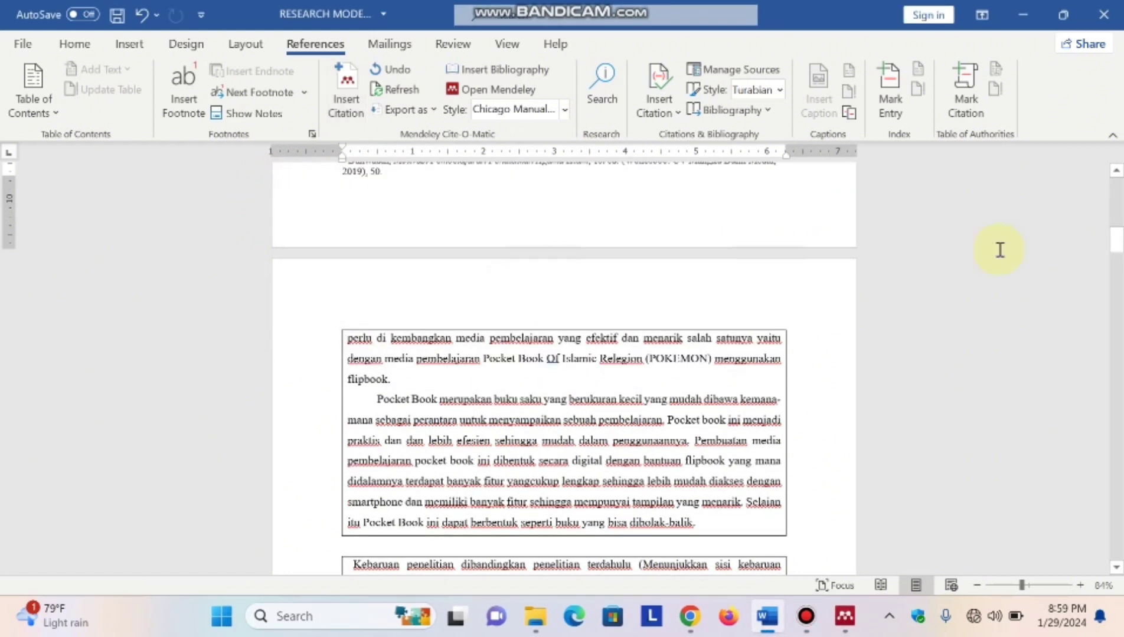
- Insert a second footnote at the end of the paragraph ending "media dalam belajar mengajar."
click(1116, 172)
click(1115, 173)
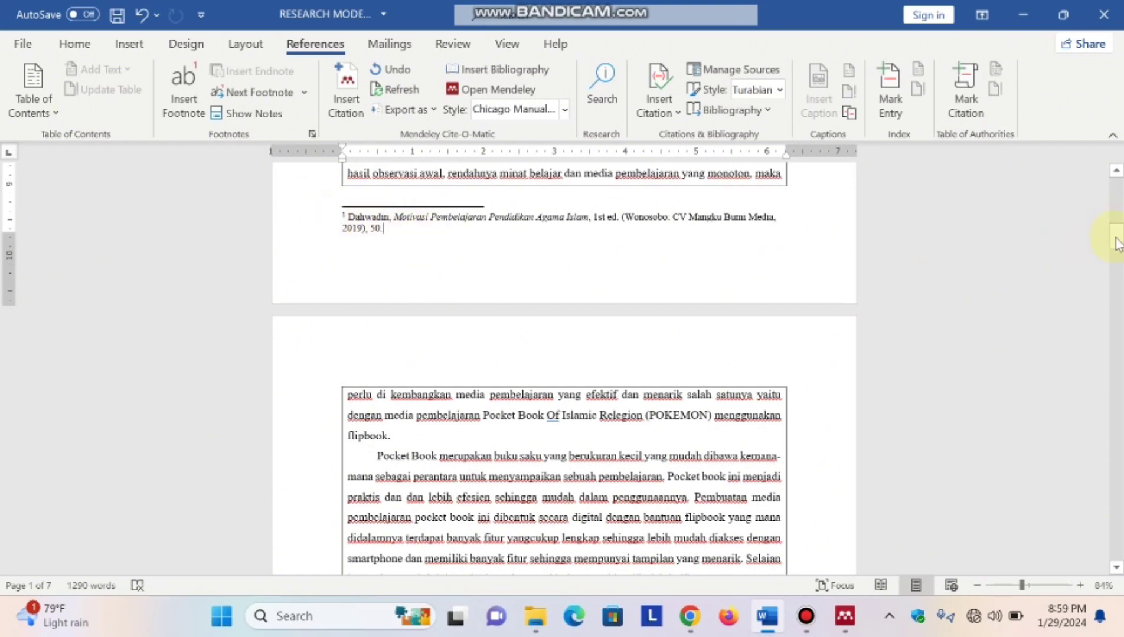
mouse_move(1117, 244)
mouse_down()
mouse_move(1116, 207)
mouse_move(1116, 222)
mouse_up()
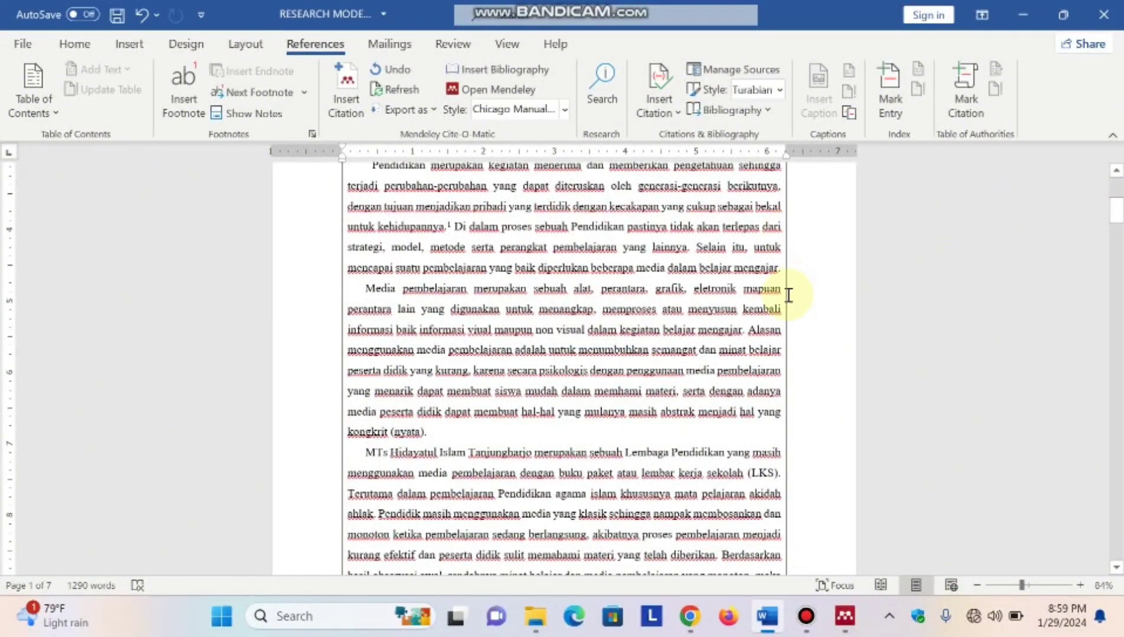
click(780, 268)
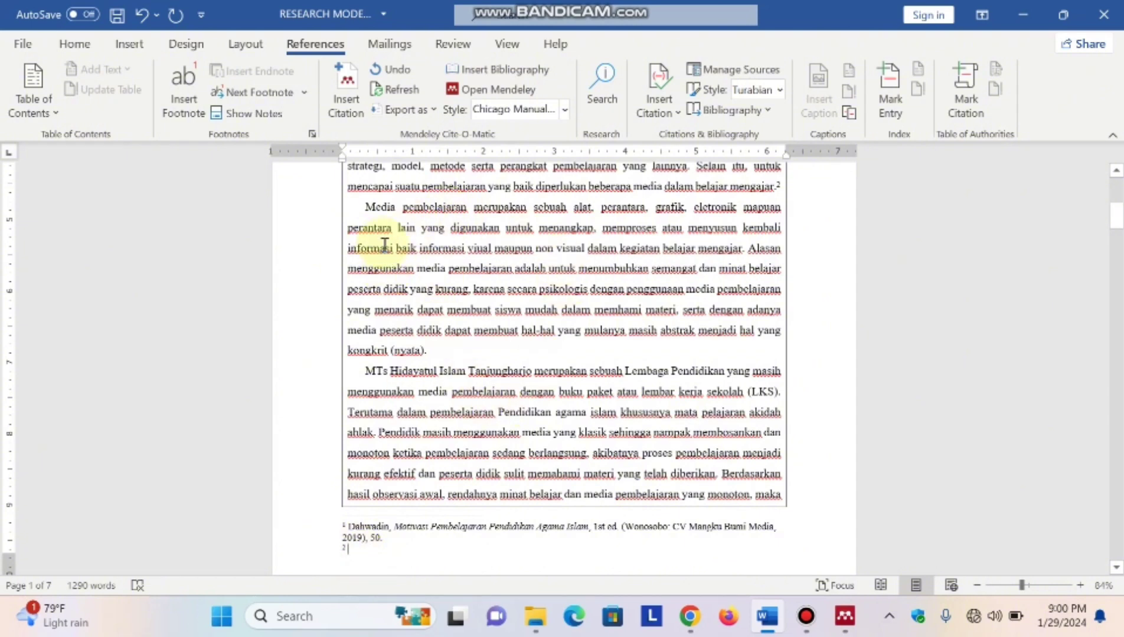
- Cite the journal article "Pengembangan Model Pembelajaran Bahasa Indonesia..." in footnote 2 by picking it in the Mendeley library
click(844, 616)
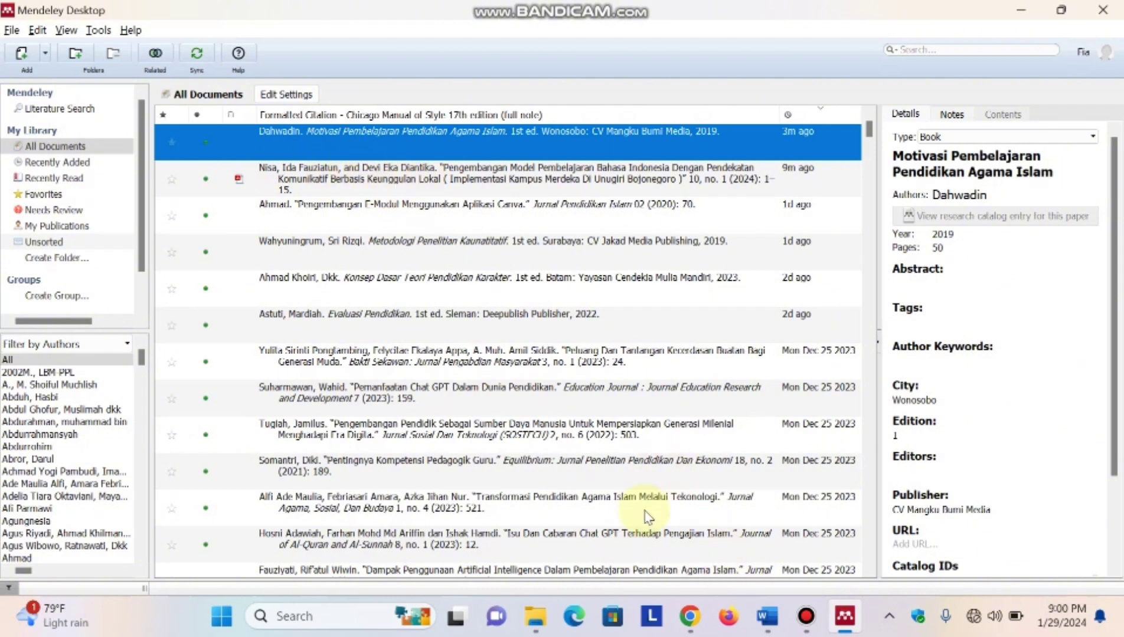
click(766, 617)
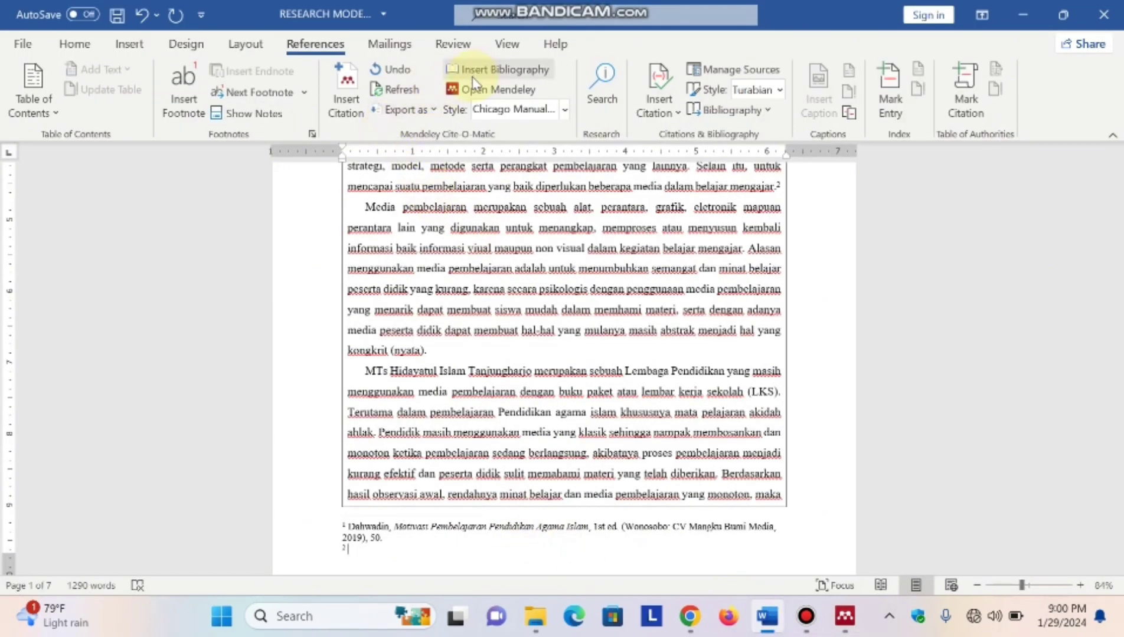
click(346, 98)
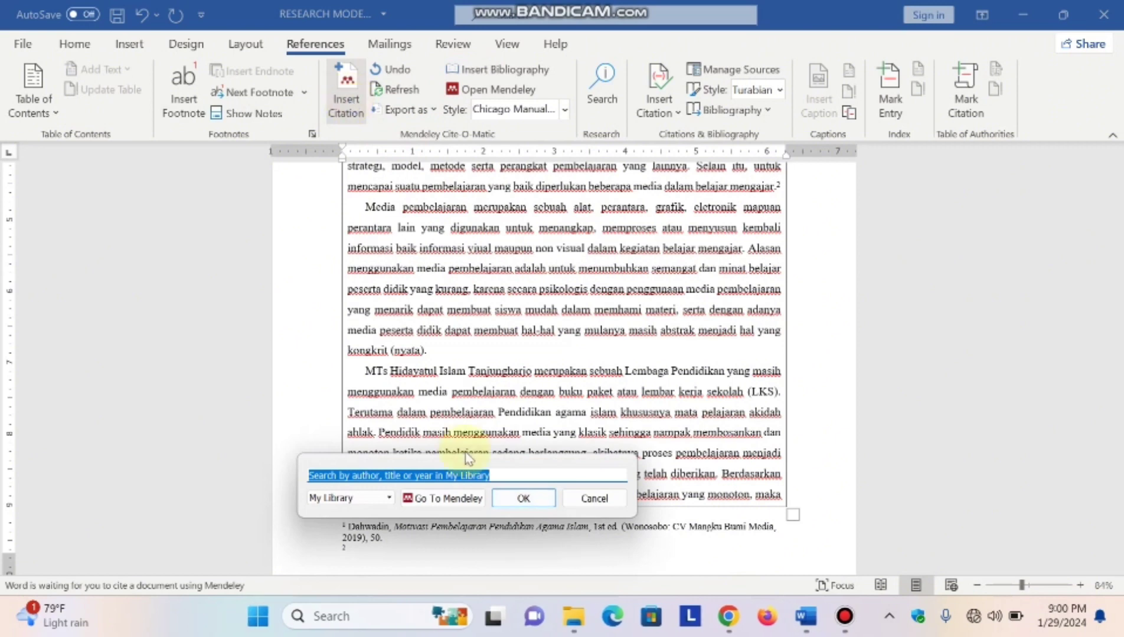
click(446, 499)
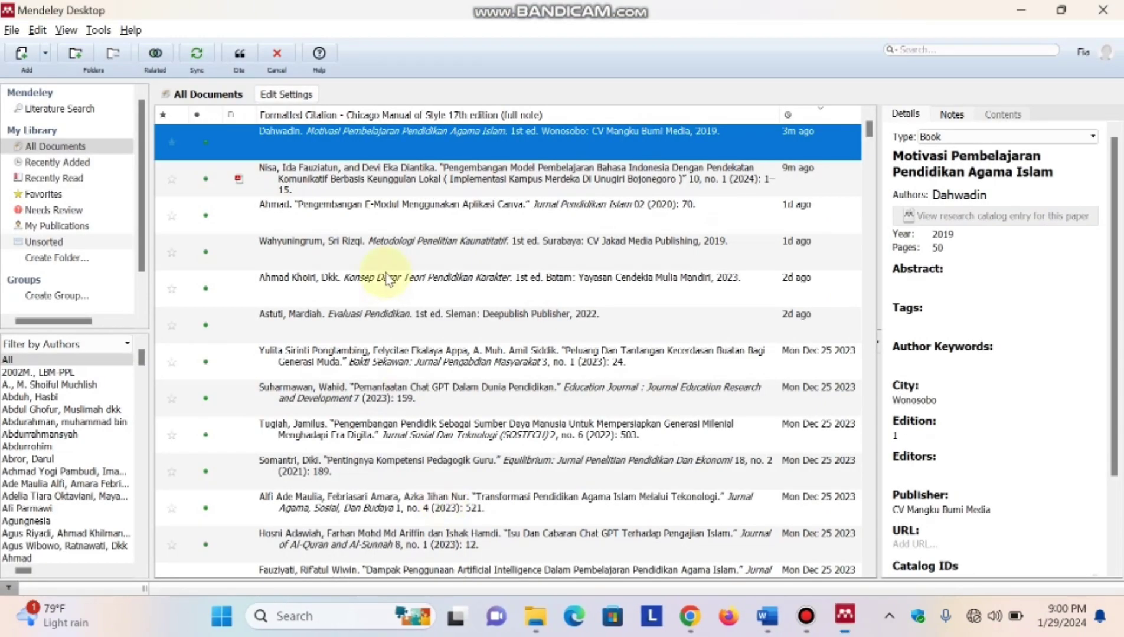
click(314, 179)
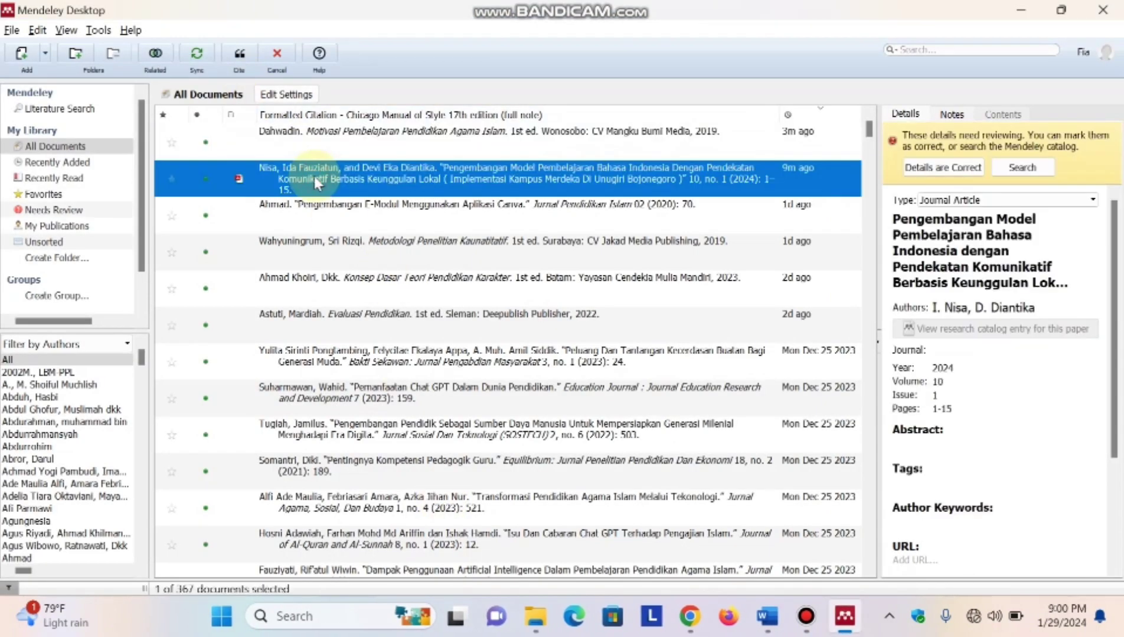
click(240, 55)
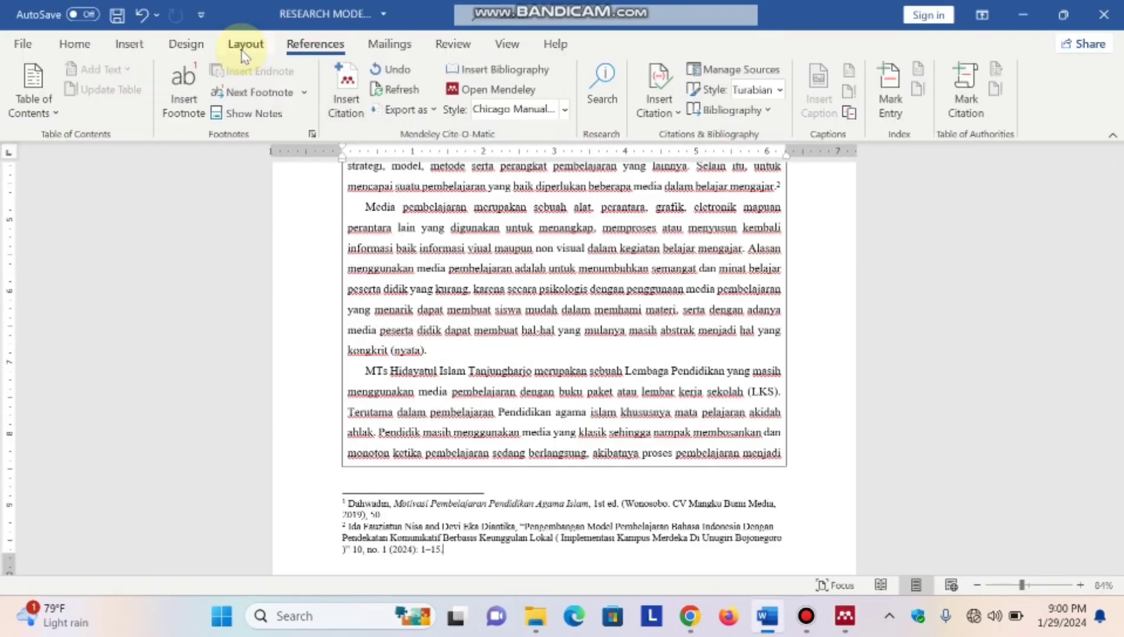
- Delete the journal article citation from footnote 2, keeping the footnote number
click(450, 550)
triple_click(448, 550)
key(BackSpace)
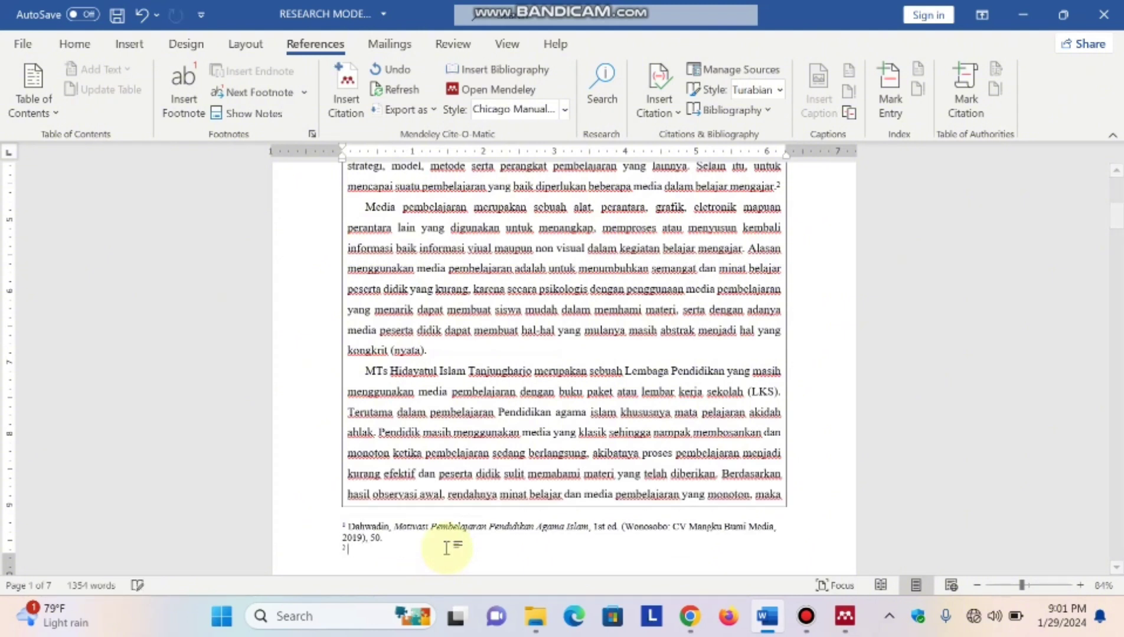
- Start a Mendeley citation in footnote 2, search by the first author's name and pick "Pengembangan Model Pembelajaran Bahasa Indonesia dengan..."
click(354, 104)
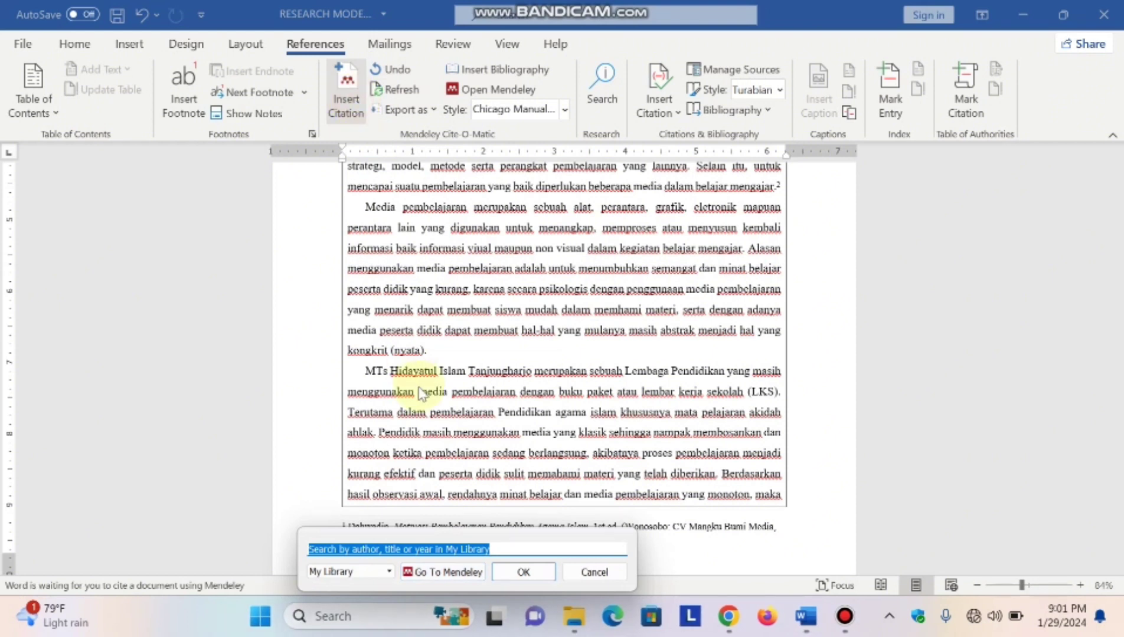
text(Ida)
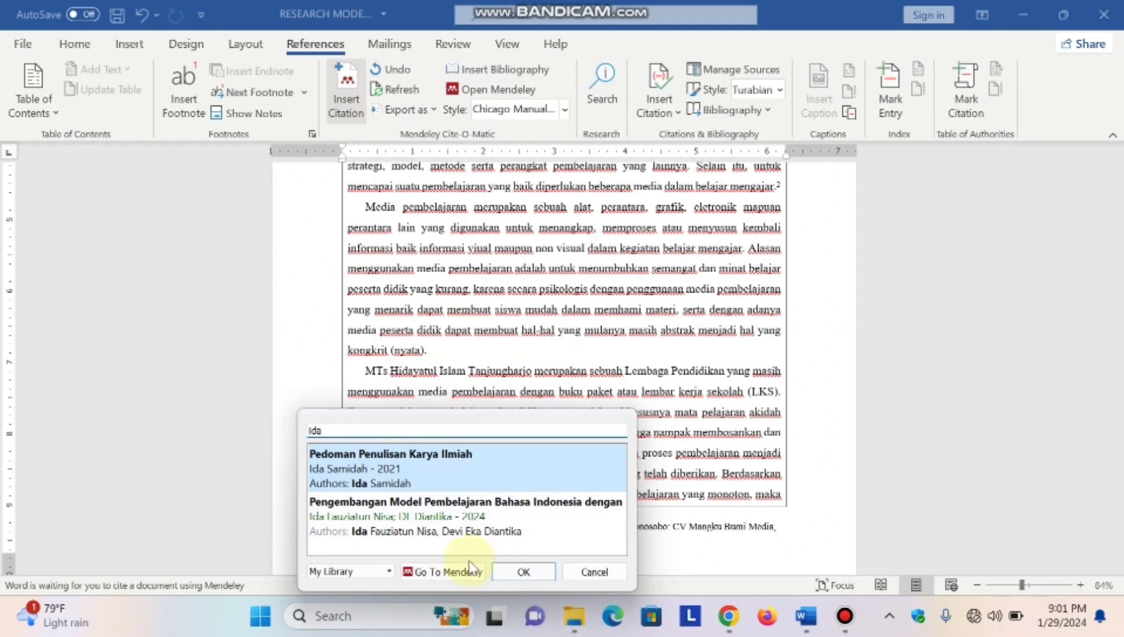
click(421, 505)
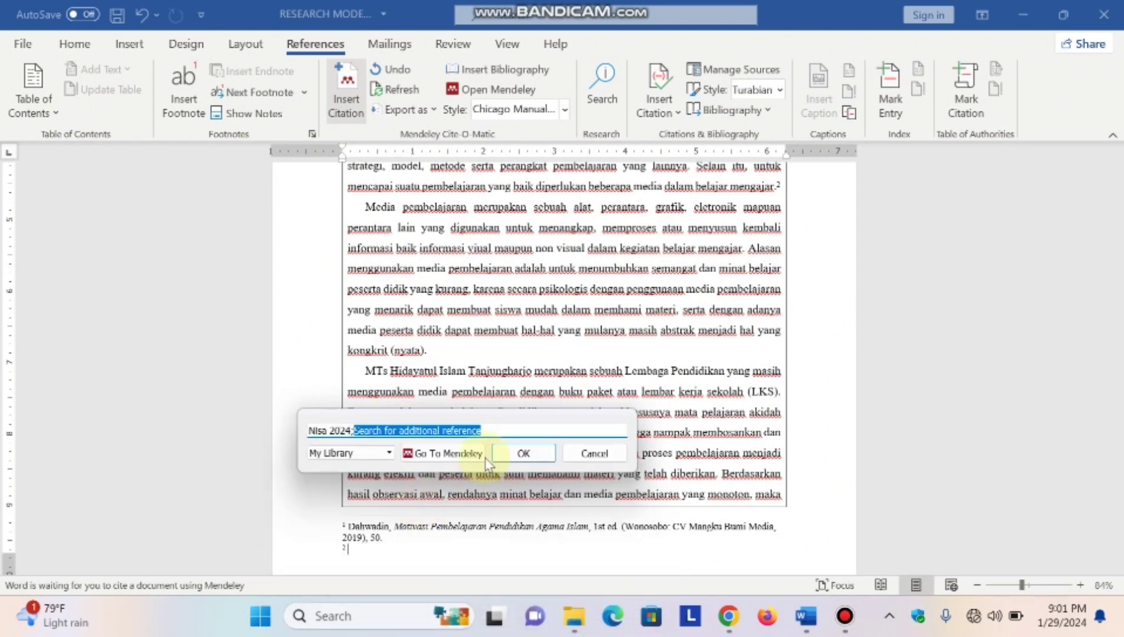
- Set the journal citation's Page locator to 10 and insert the citation into footnote 2
click(524, 453)
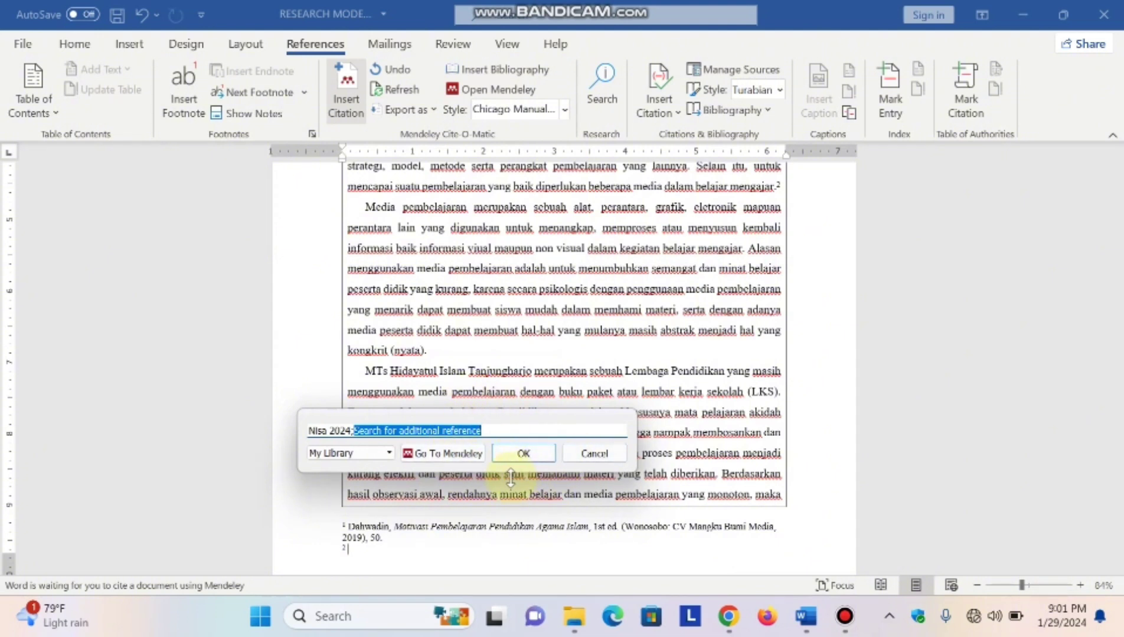
key(BackSpace)
key(BackSpace)
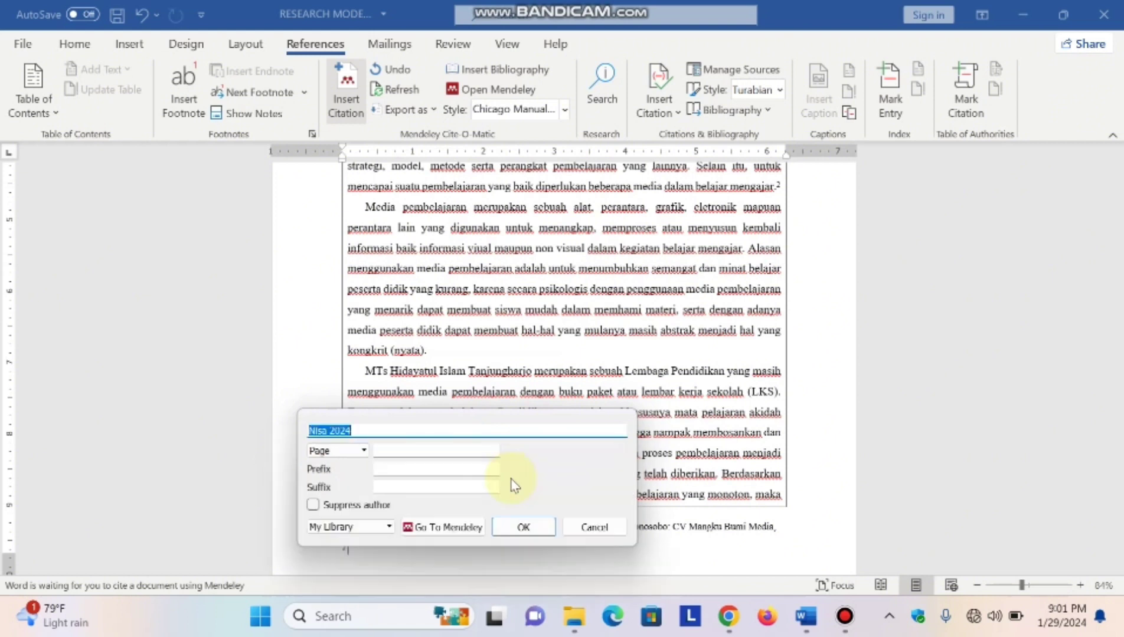
click(438, 454)
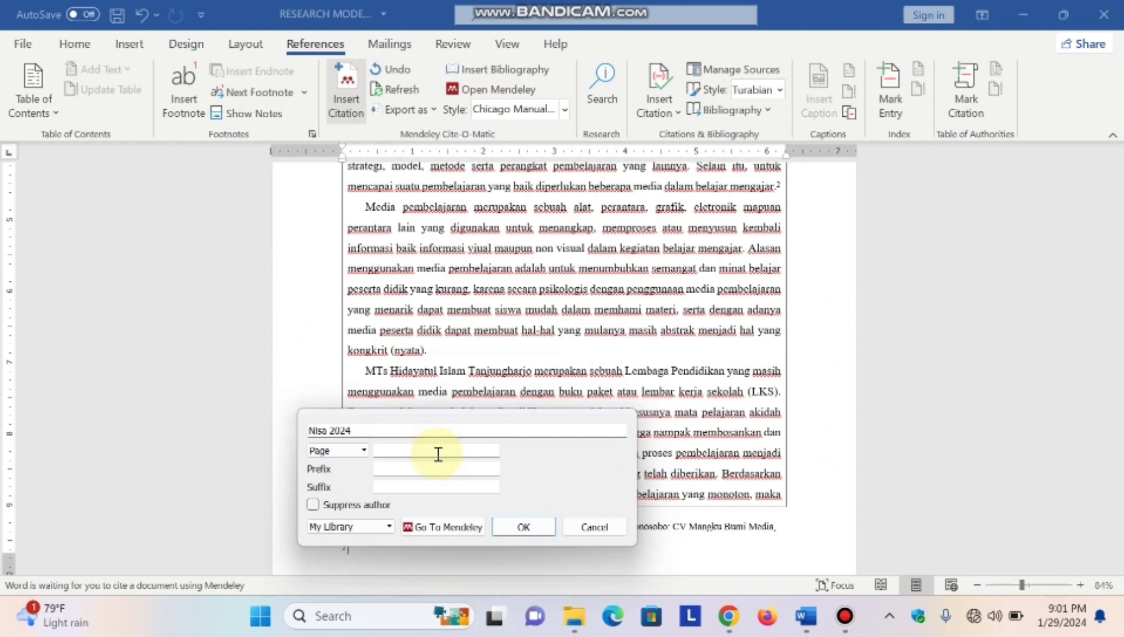
click(525, 527)
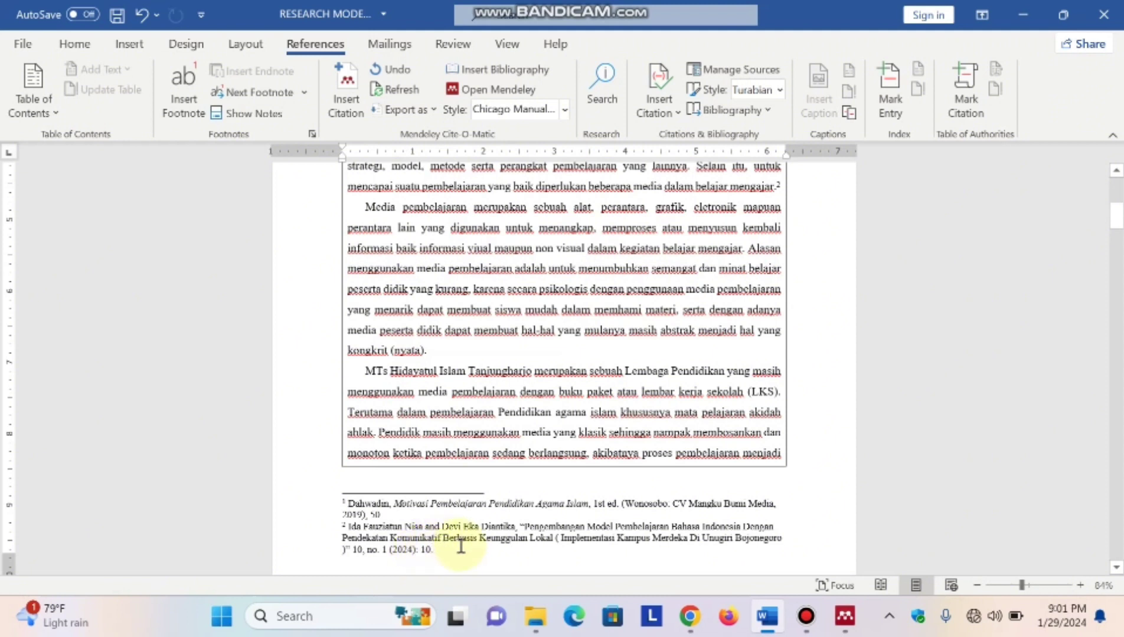
- Justify the text of both footnotes at the end of the first page
drag(446, 558, 353, 507)
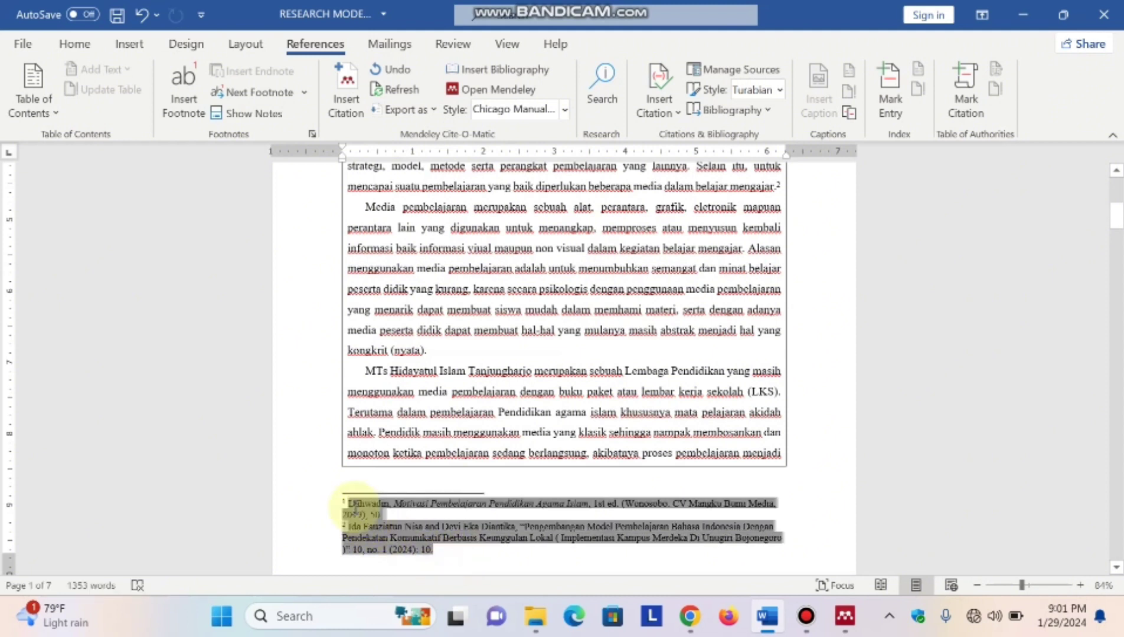
click(76, 44)
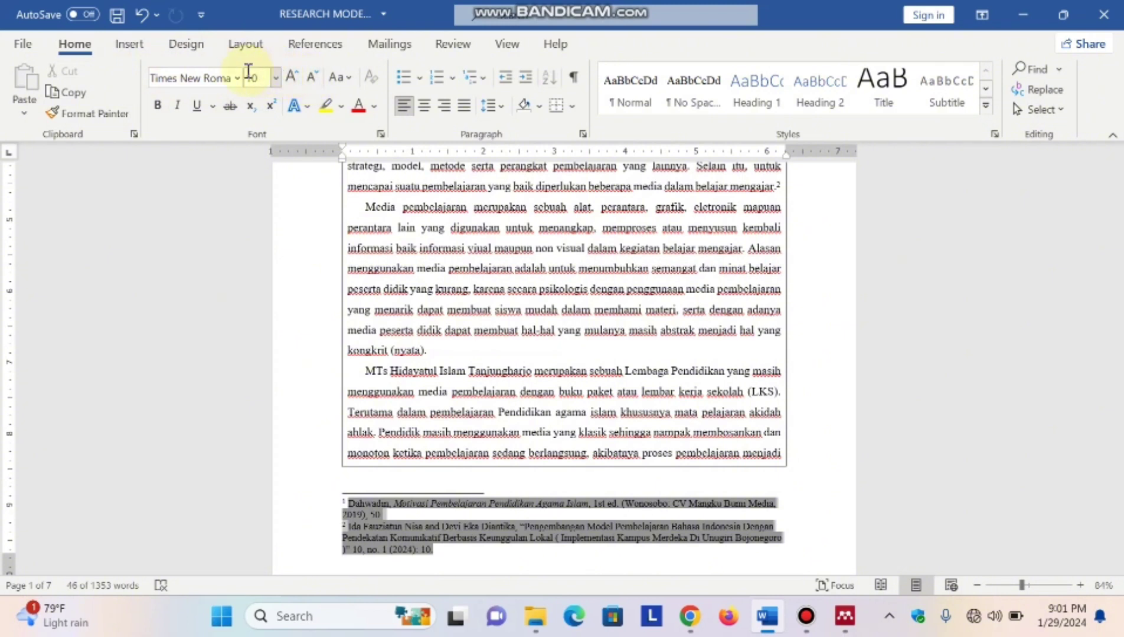
drag(265, 77, 242, 72)
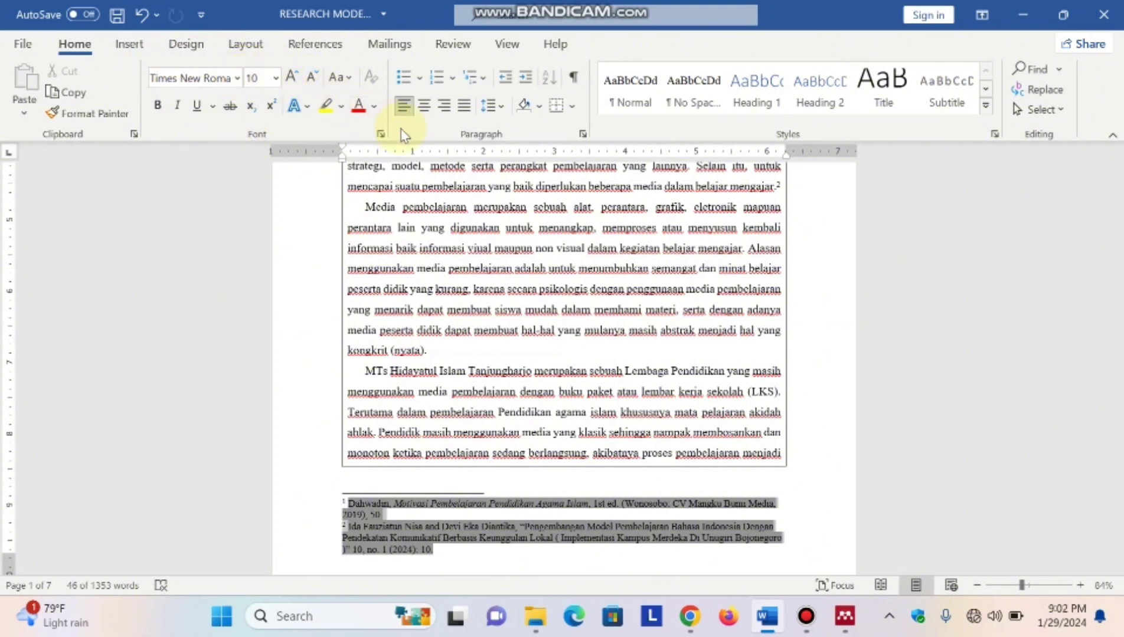
click(465, 106)
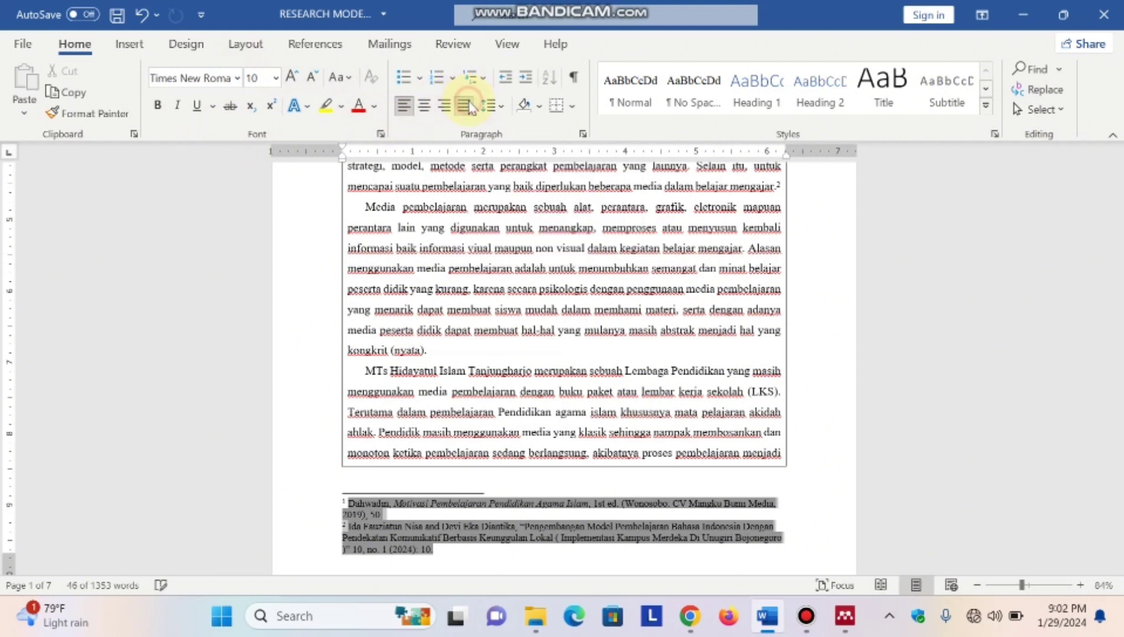
click(521, 457)
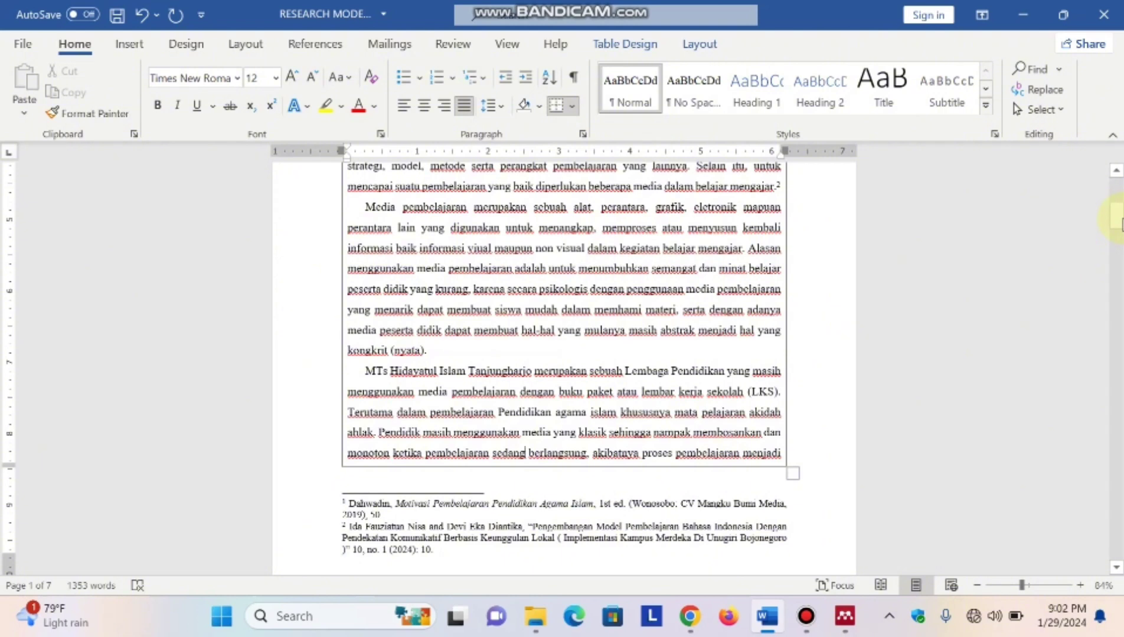
- Delete the existing bibliography entries under the DAFTAR PUSTAKA heading on page 6
drag(1120, 218, 1120, 231)
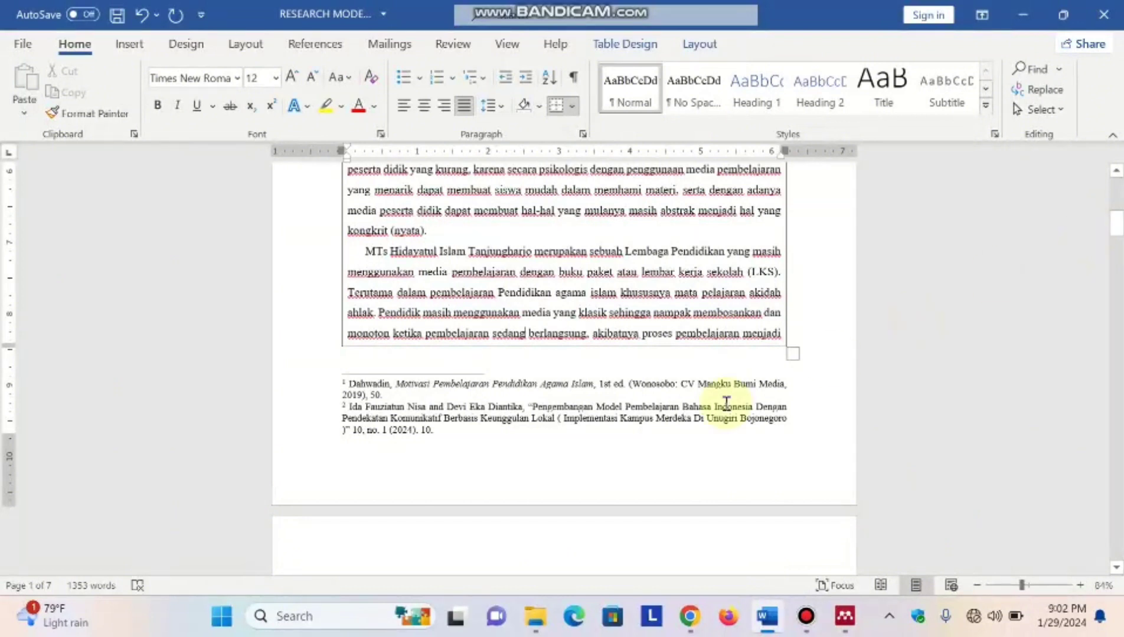
click(442, 432)
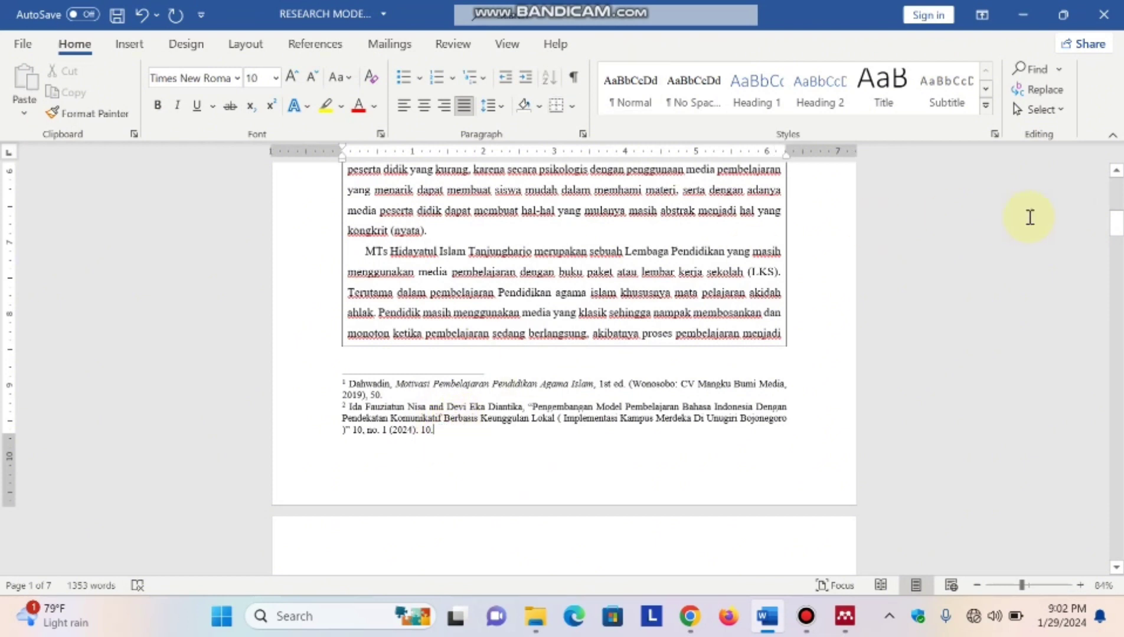
drag(1115, 224, 1117, 491)
drag(768, 370, 349, 287)
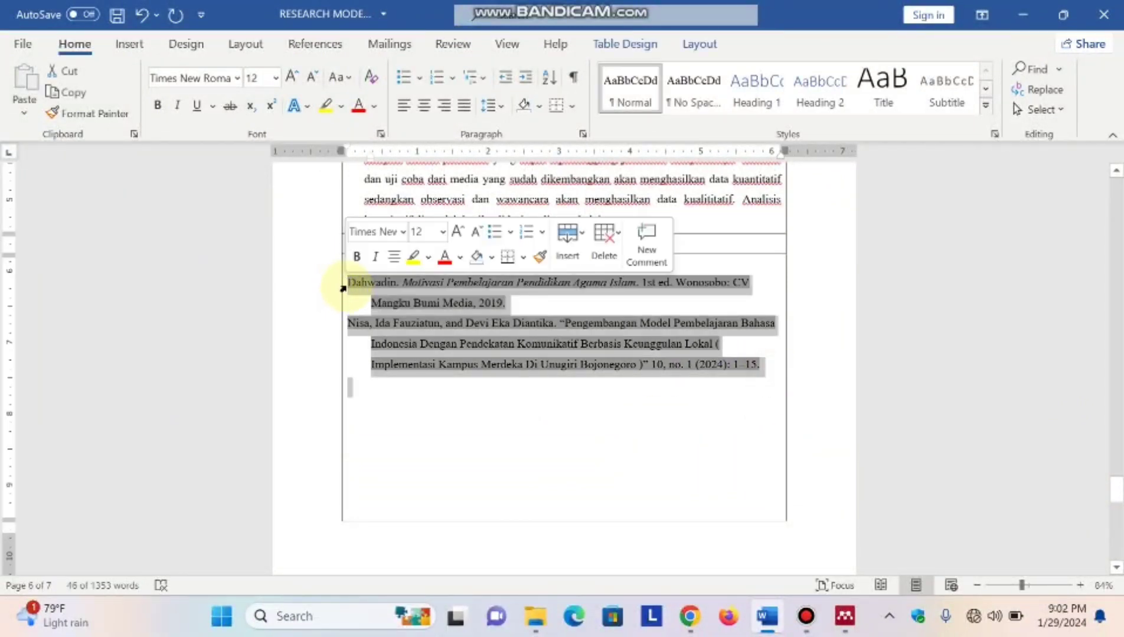
key(BackSpace)
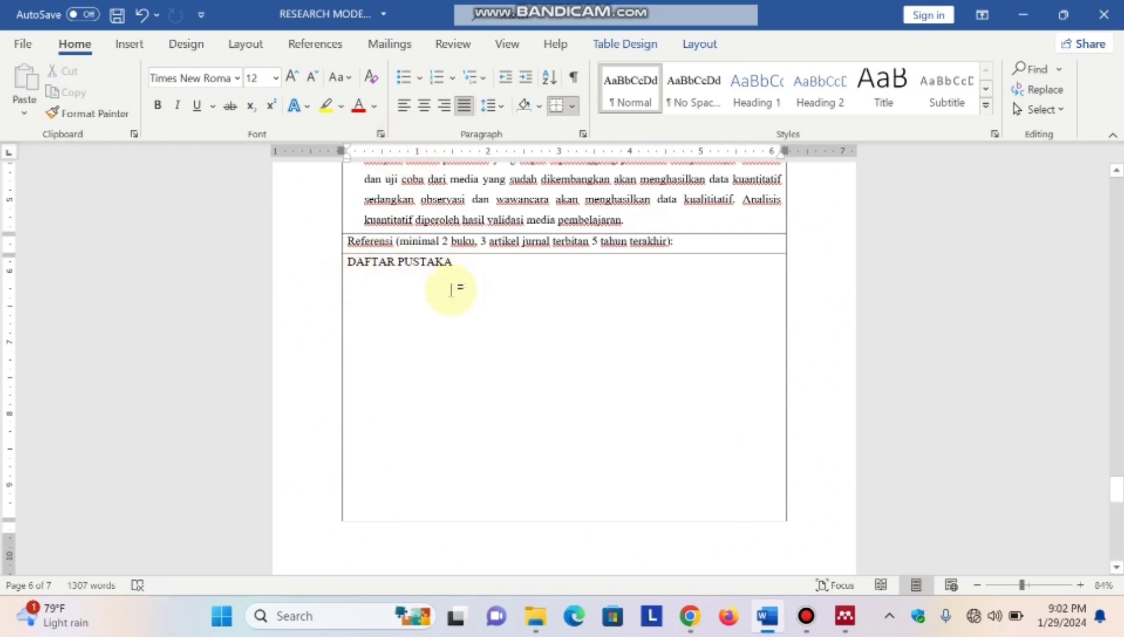
- Insert the Mendeley bibliography under the DAFTAR PUSTAKA heading
click(313, 46)
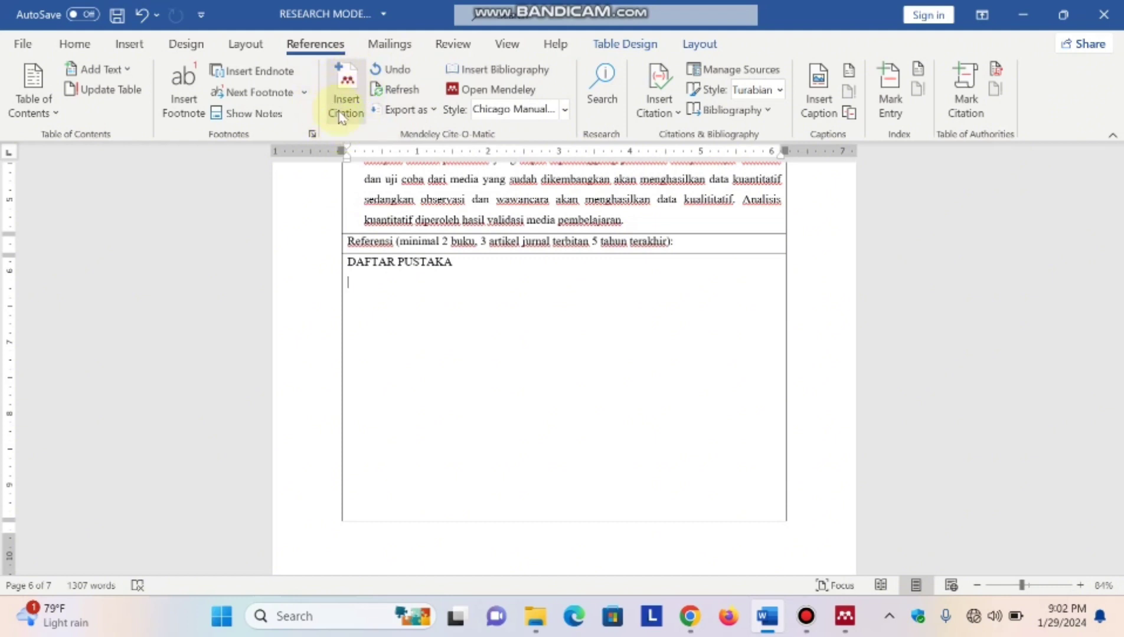
click(510, 71)
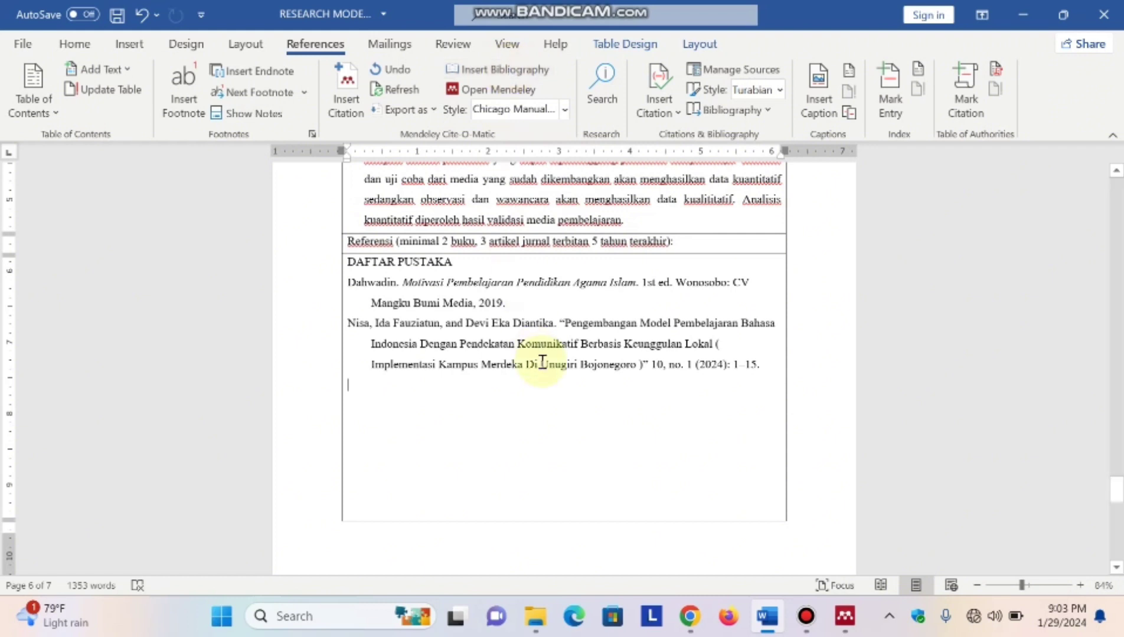
click(340, 282)
click(394, 300)
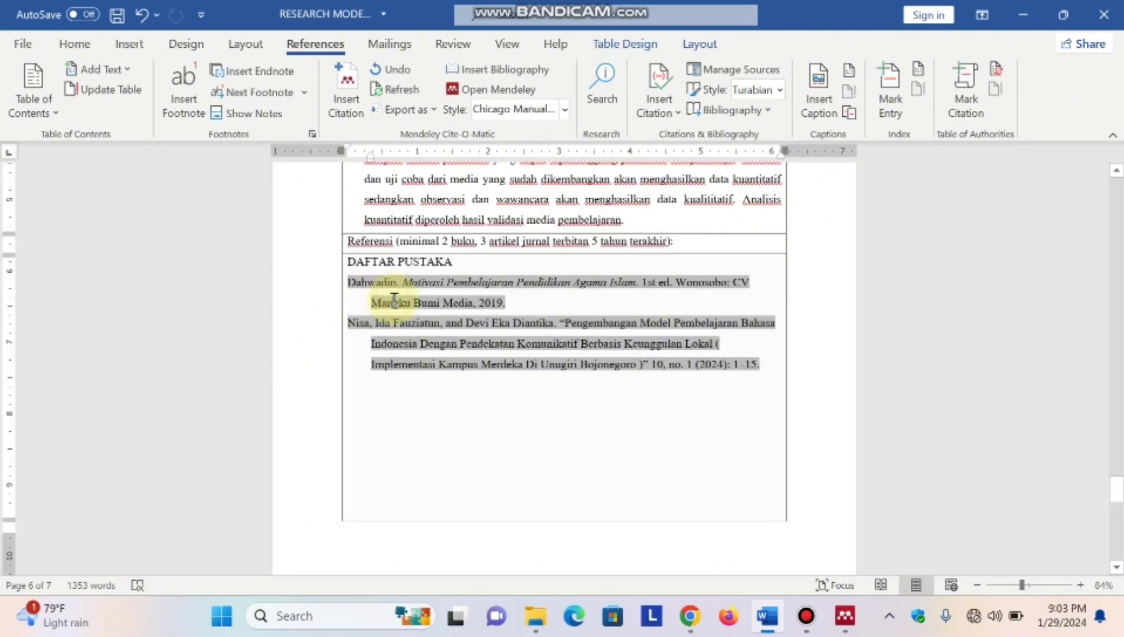
click(621, 242)
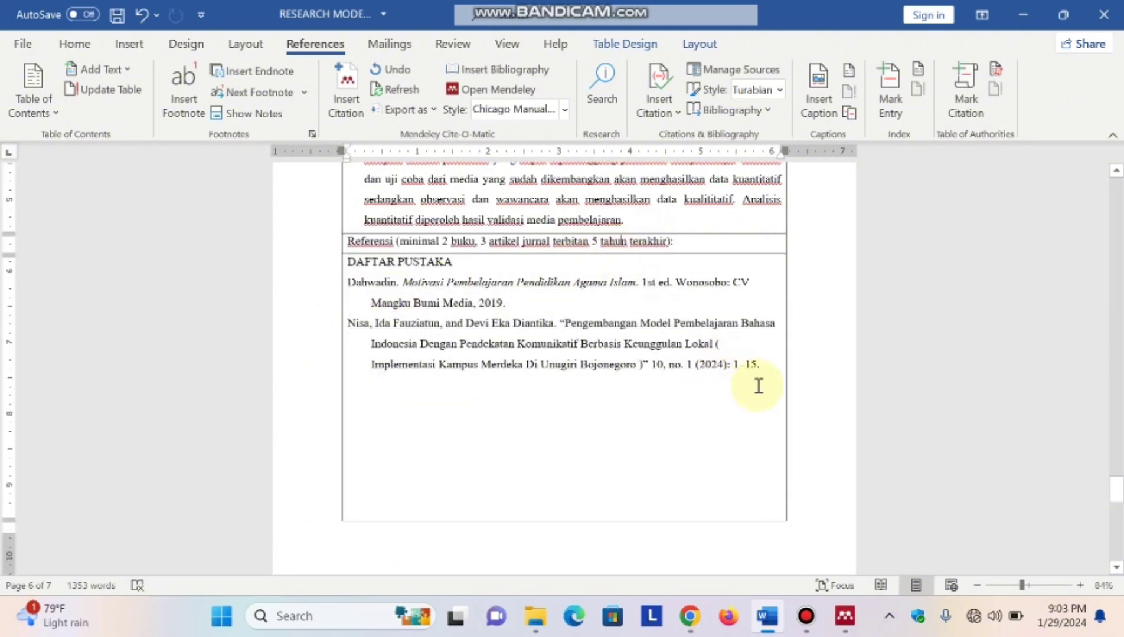
- Justify the two bibliography entries under DAFTAR PUSTAKA
drag(765, 371, 347, 289)
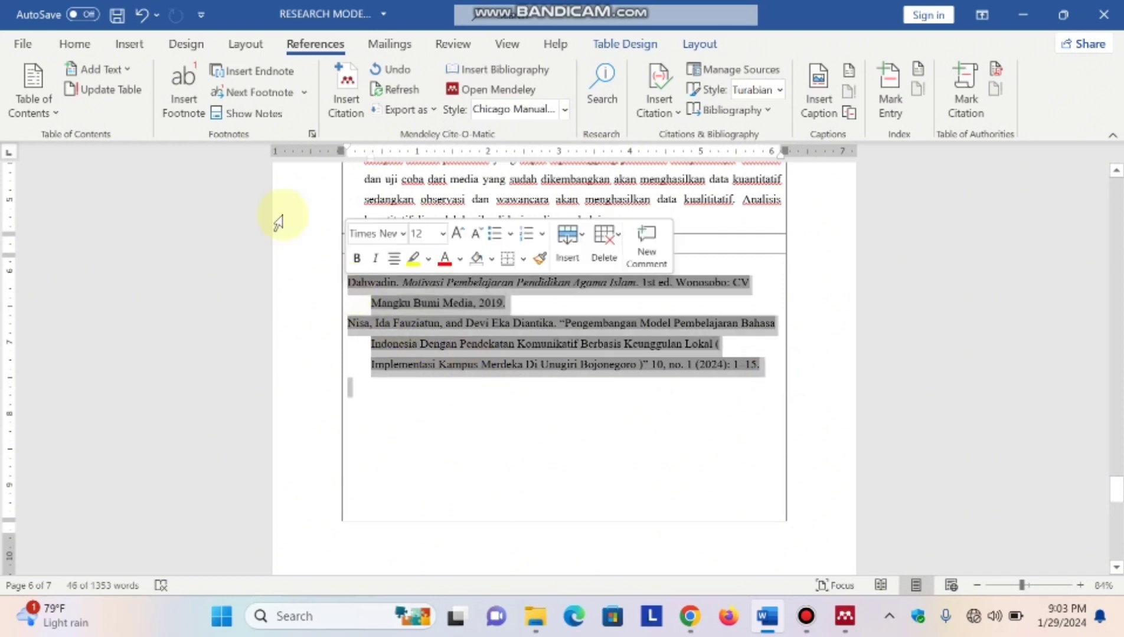
click(97, 46)
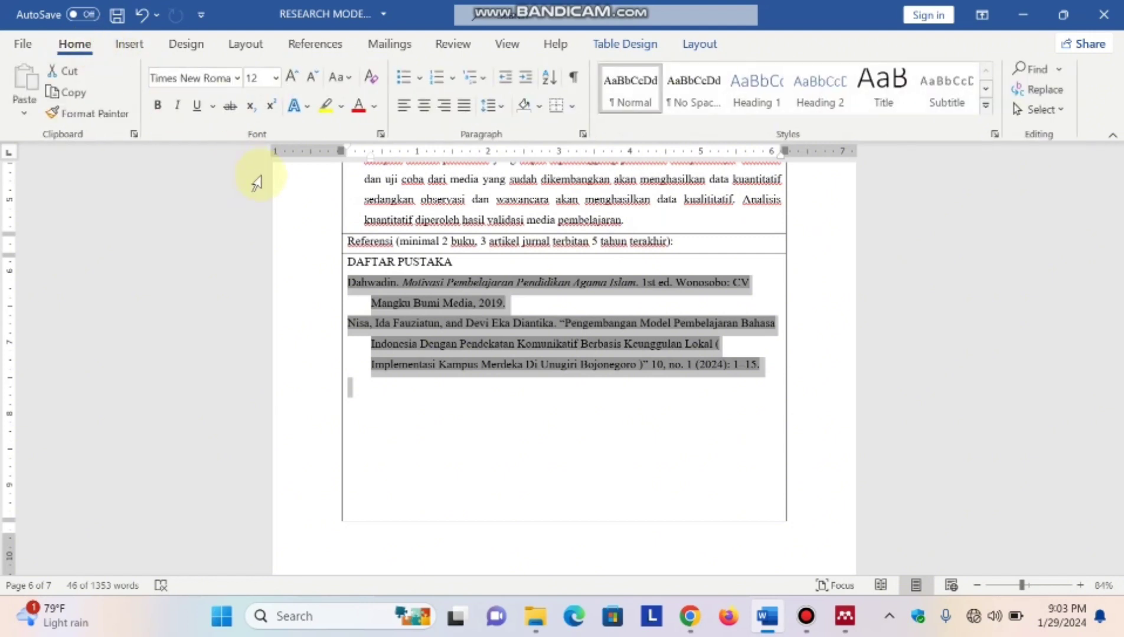
click(464, 106)
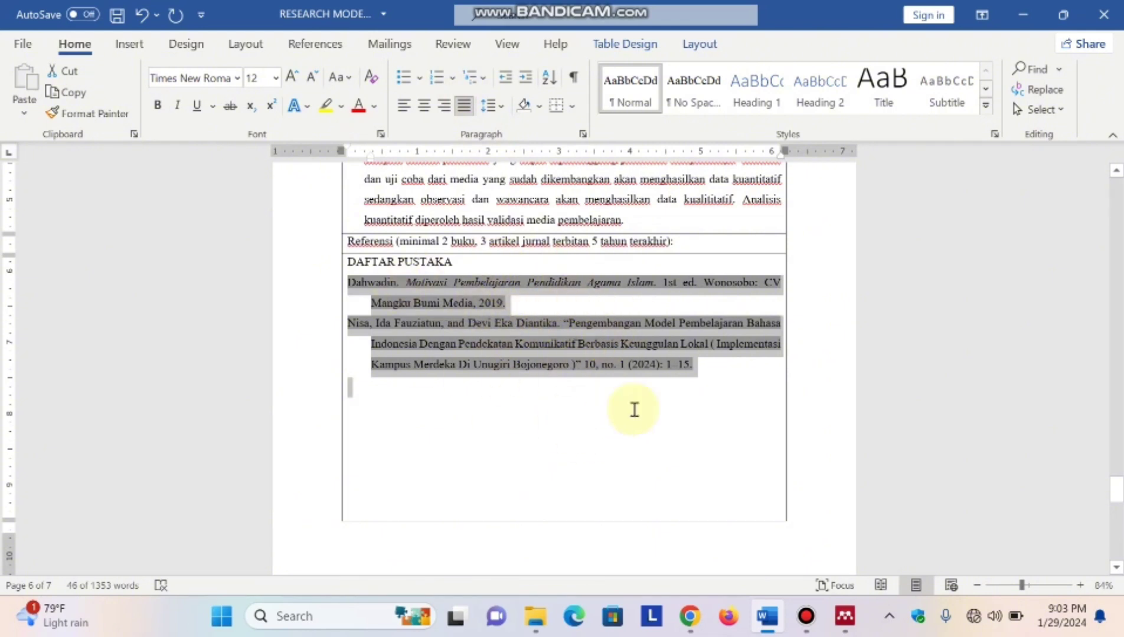
click(692, 246)
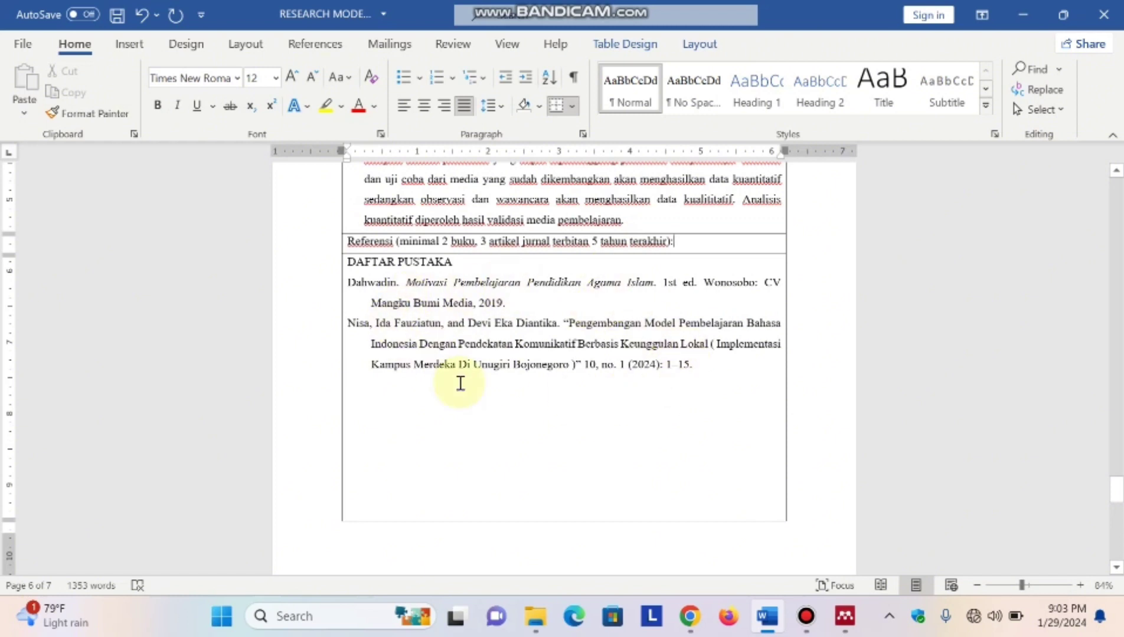
click(531, 284)
- Select the second footnote's text on page 1 and switch the Mendeley citation style to Turabian 8th edition (full note)
drag(1118, 499, 1115, 224)
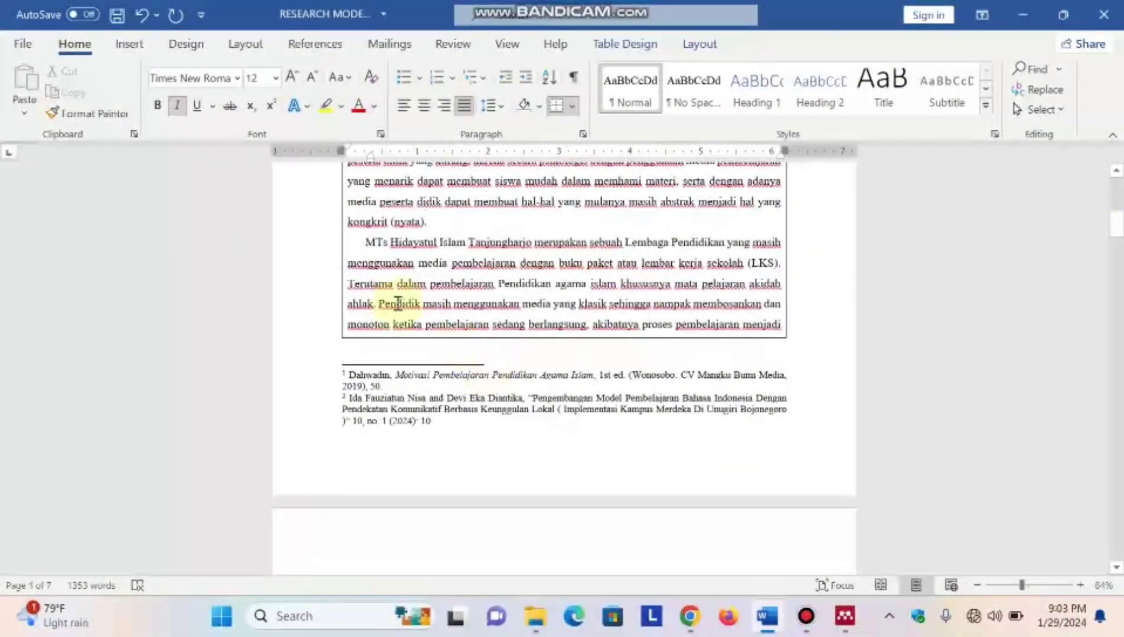
triple_click(392, 400)
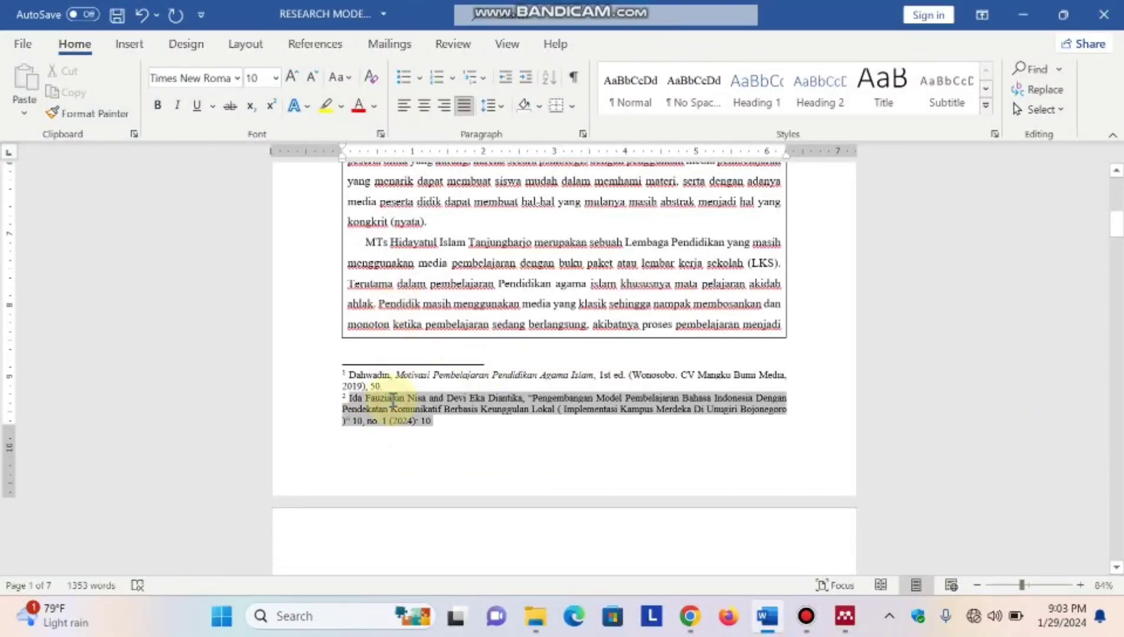
click(295, 44)
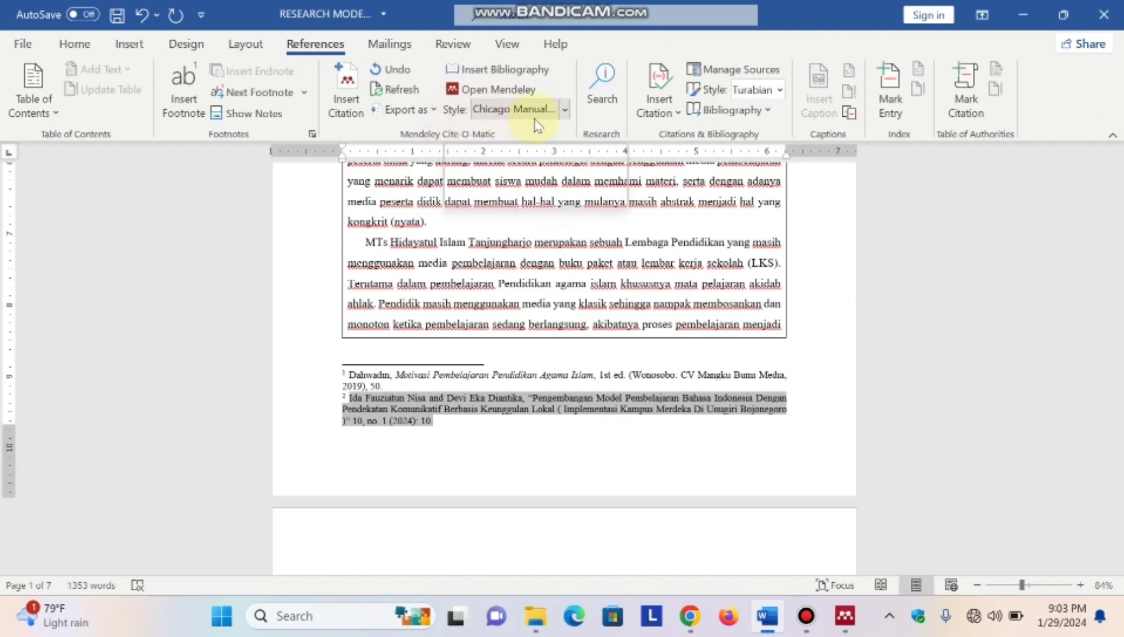
click(566, 112)
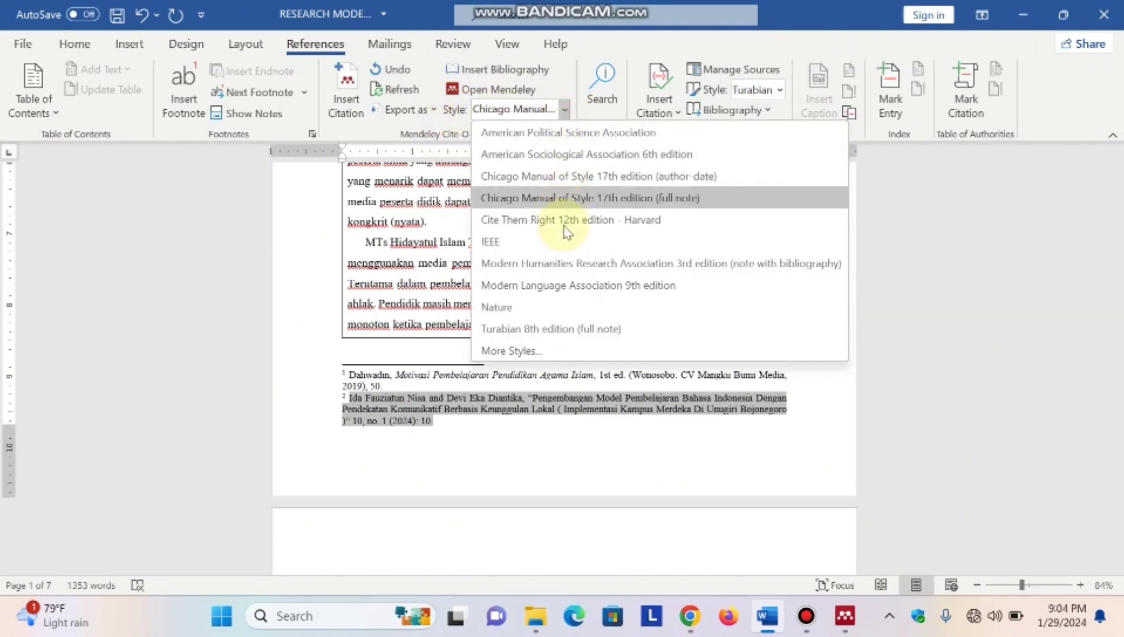
click(534, 333)
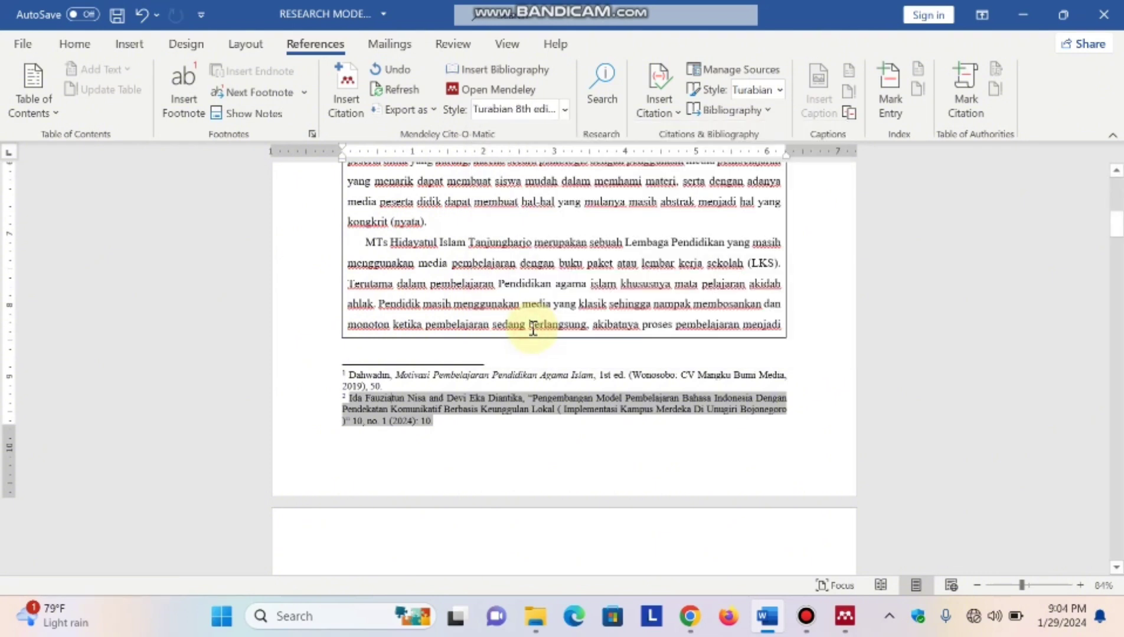
- Select both footnotes on page 1 and set the Mendeley citation style back to Chicago Manual of Style 17th edition (full note)
click(457, 417)
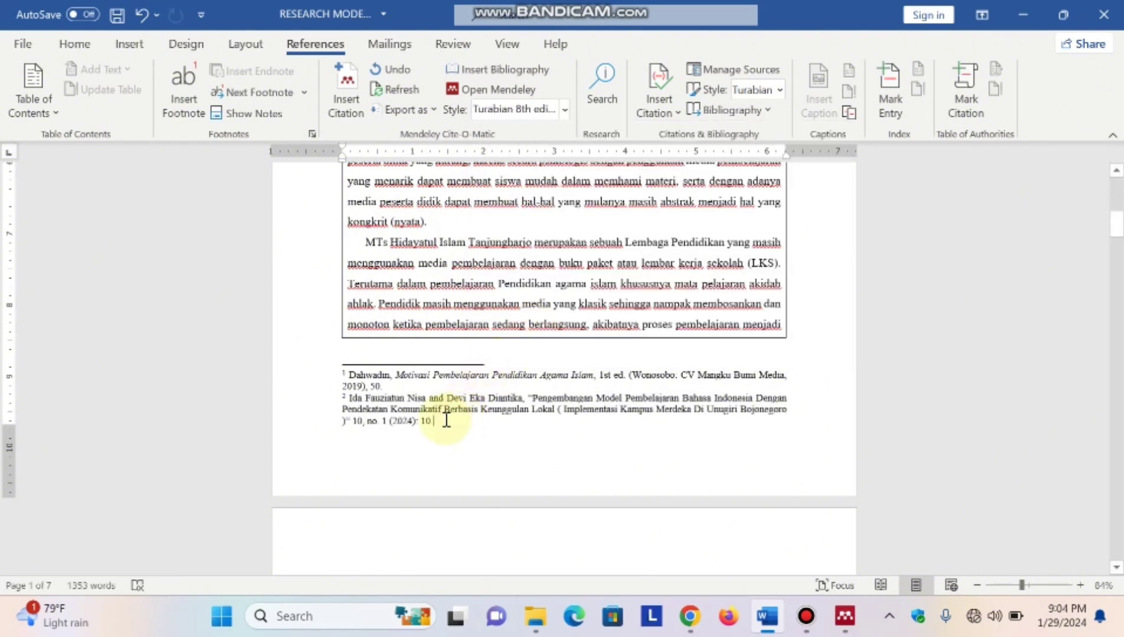
drag(447, 419, 332, 366)
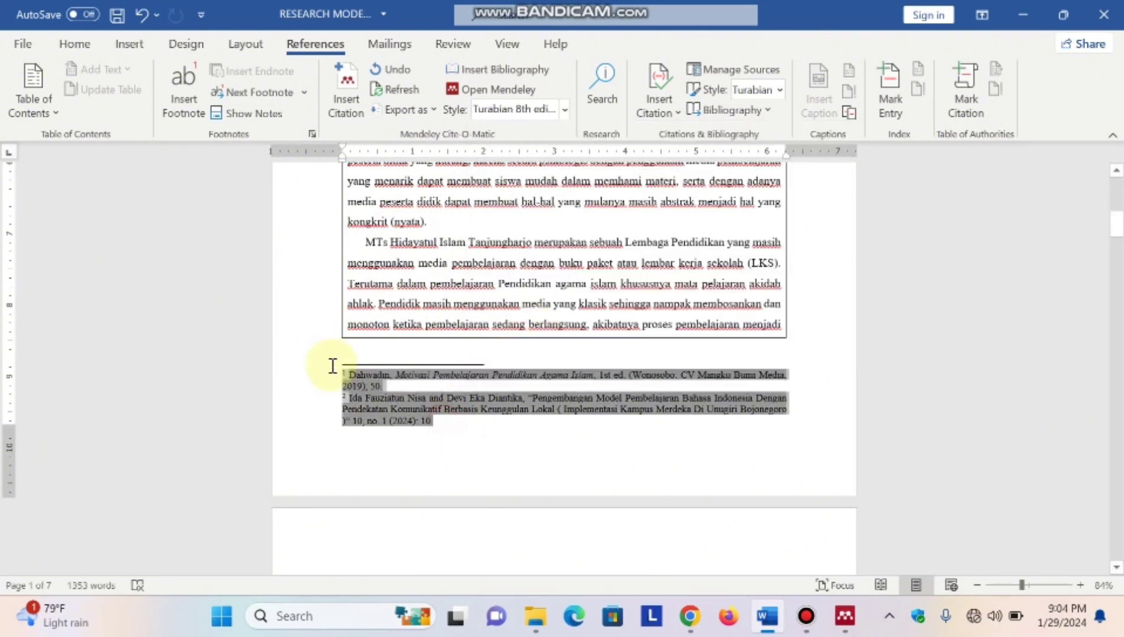
click(569, 111)
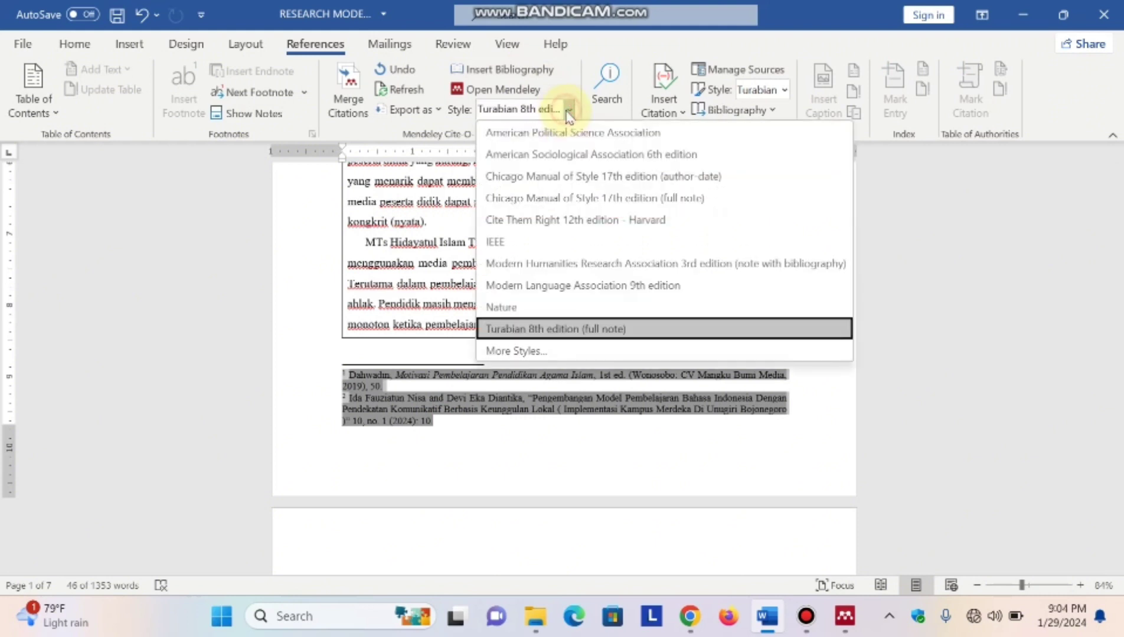
click(566, 198)
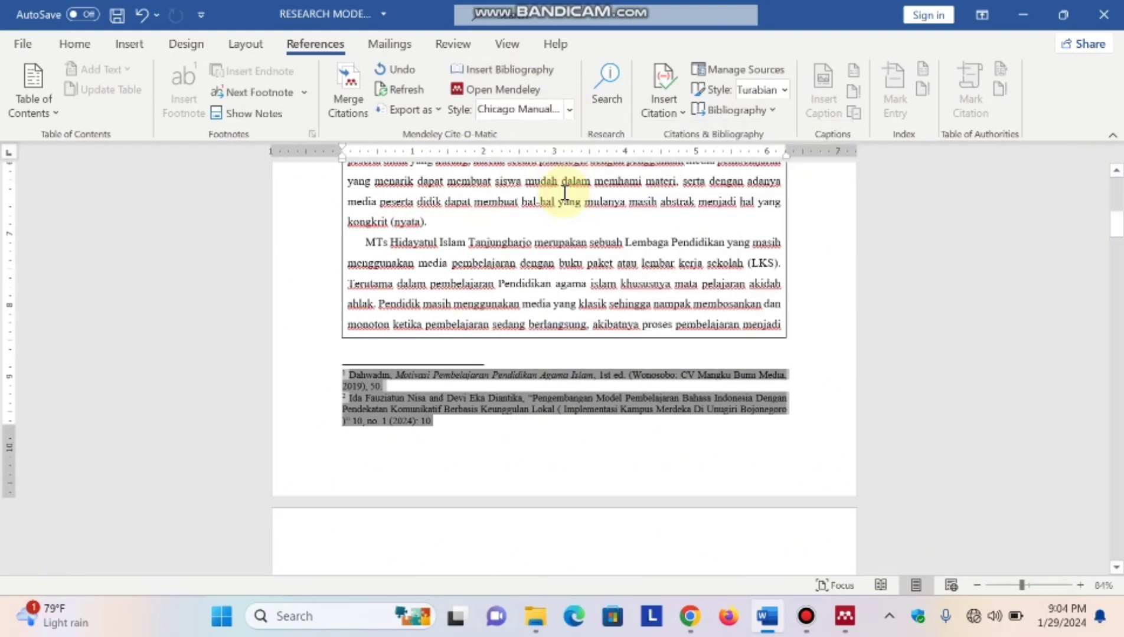
click(535, 297)
click(506, 422)
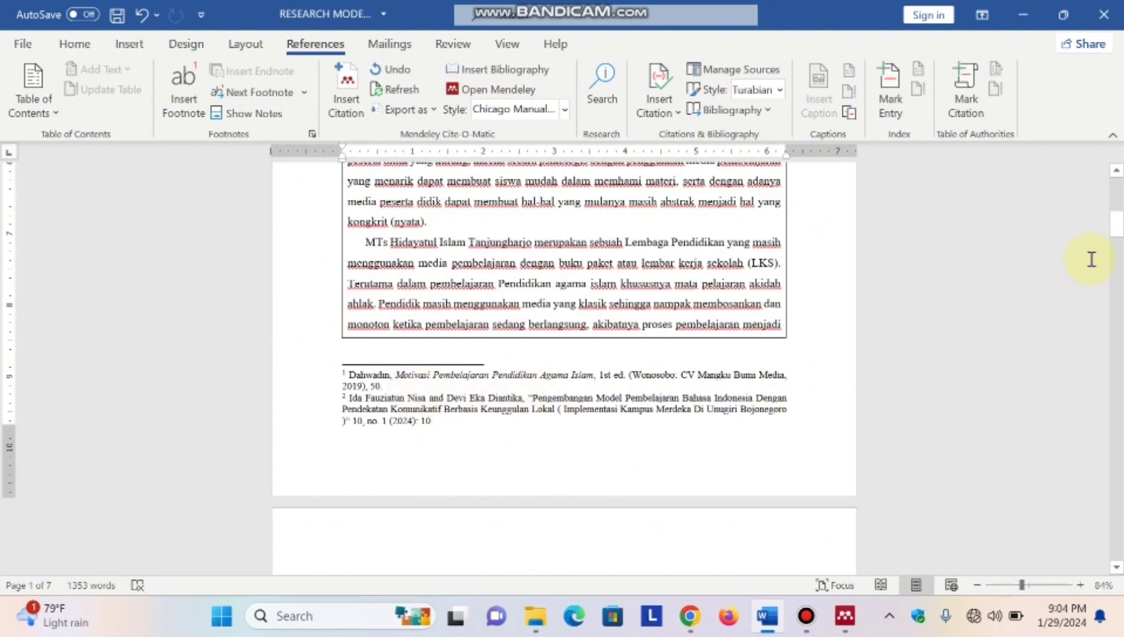
drag(1114, 231, 1114, 172)
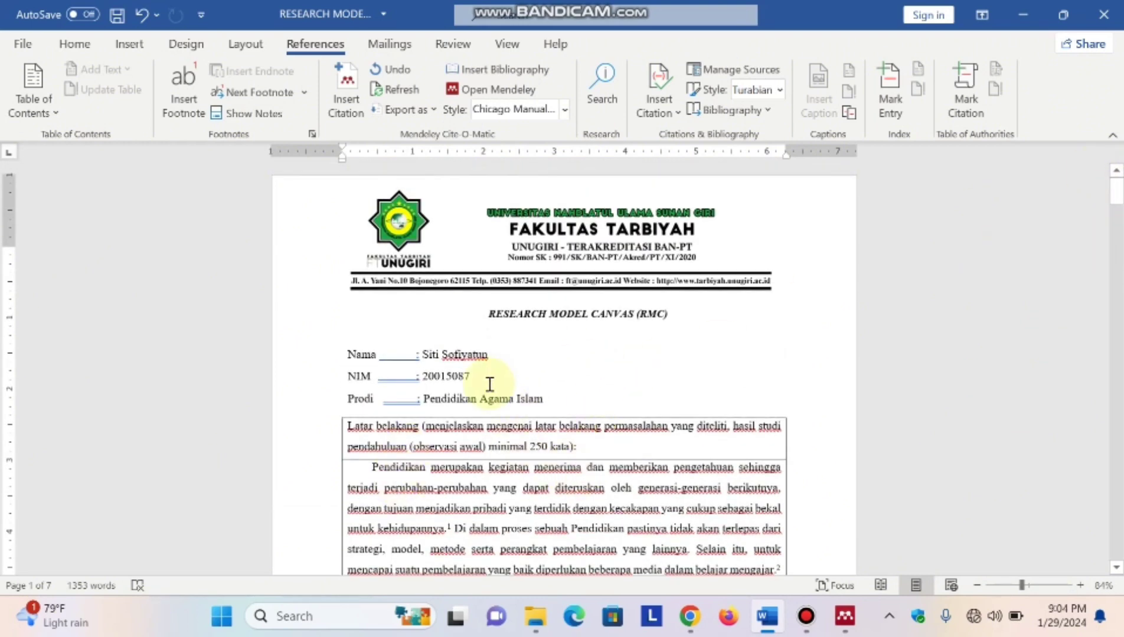
click(1117, 196)
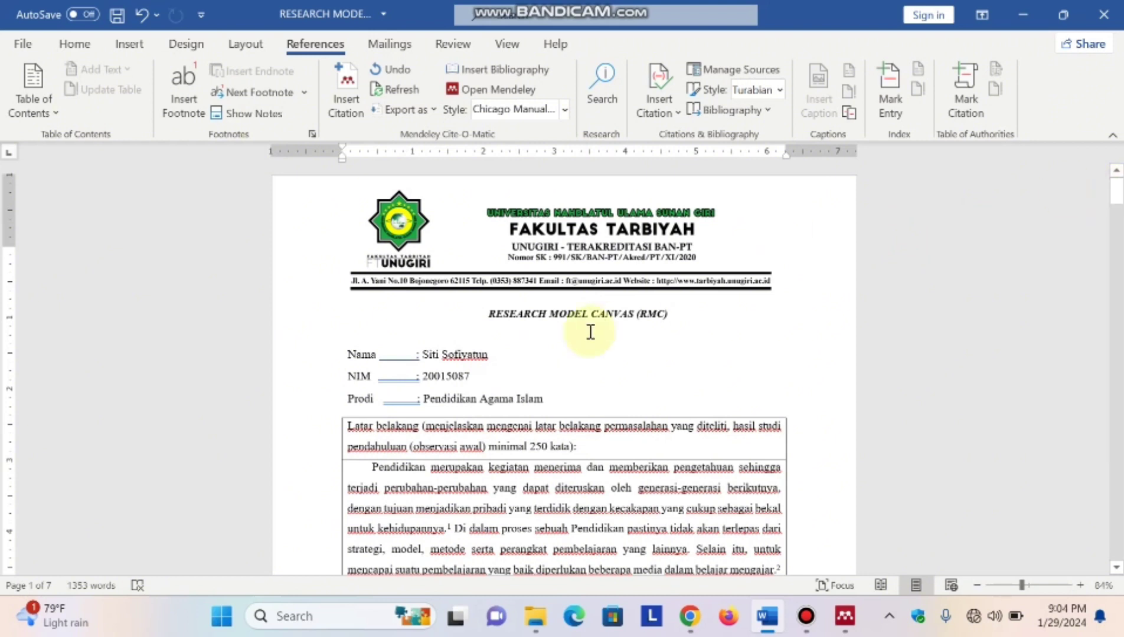
click(523, 353)
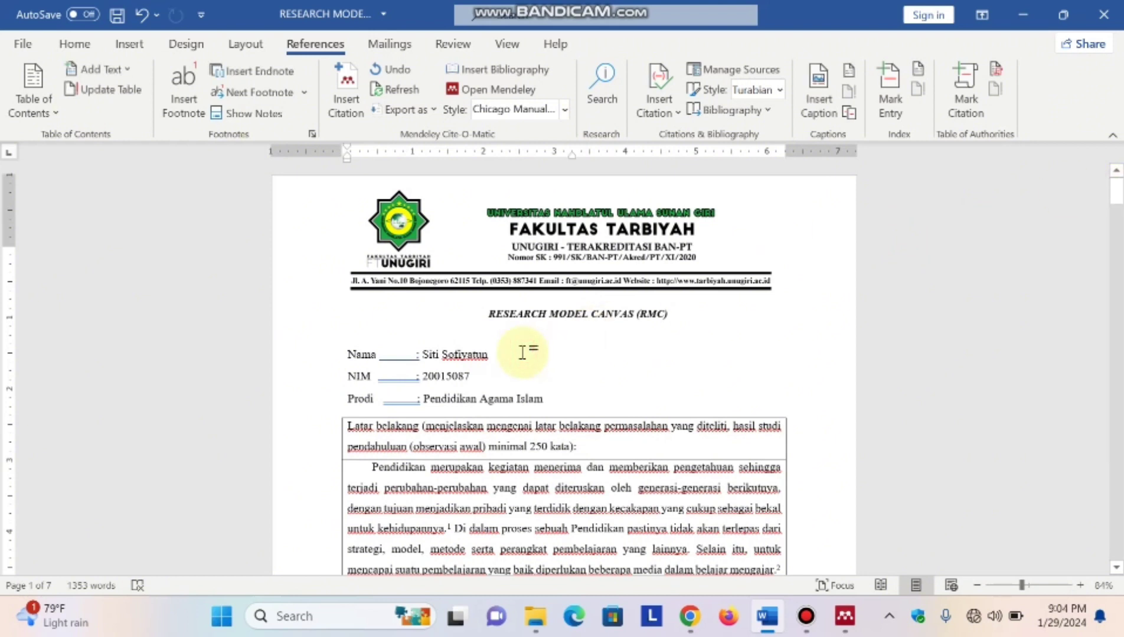